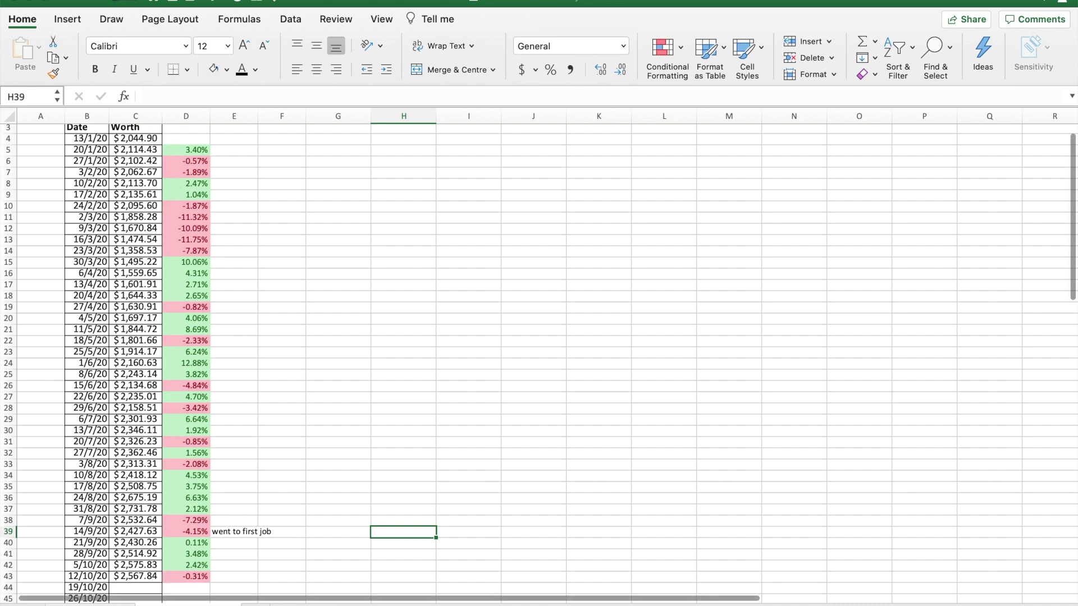
Inspect the weekly percentage change formulas in the worth tracker
click(196, 217)
key(Down)
key(Down)
key(Down)
key(Down)
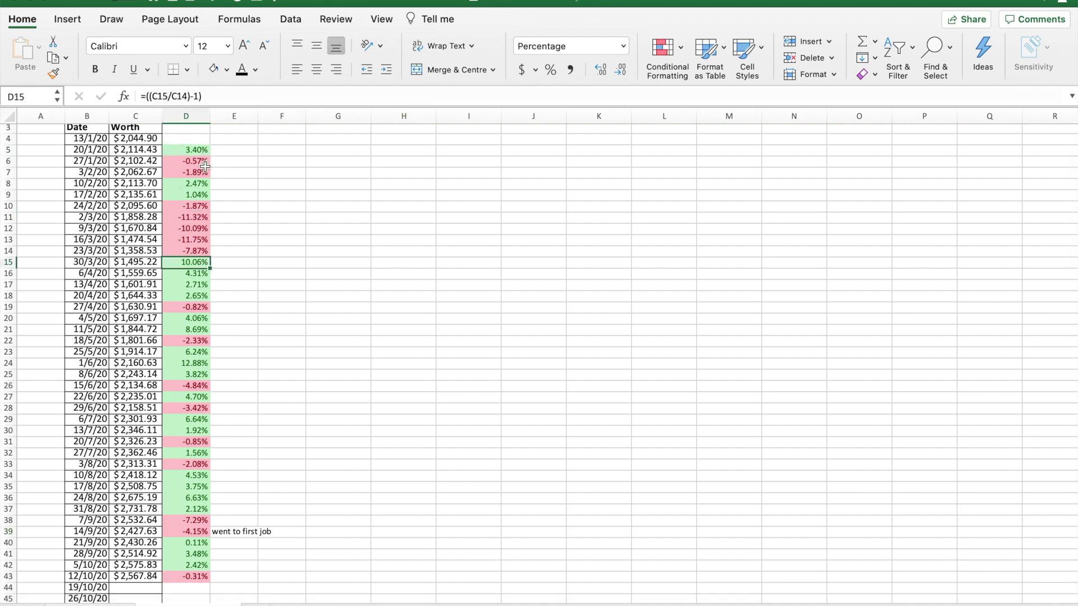
click(236, 153)
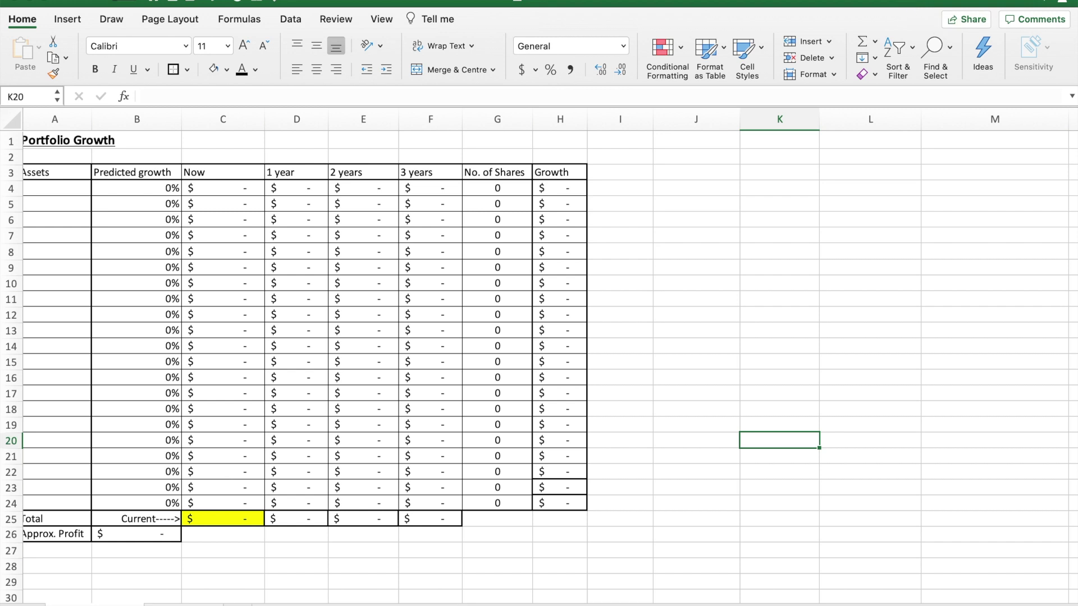
Type Apple, Coles, Tesla and Sony into Assets cells A4 to A7
click(787, 302)
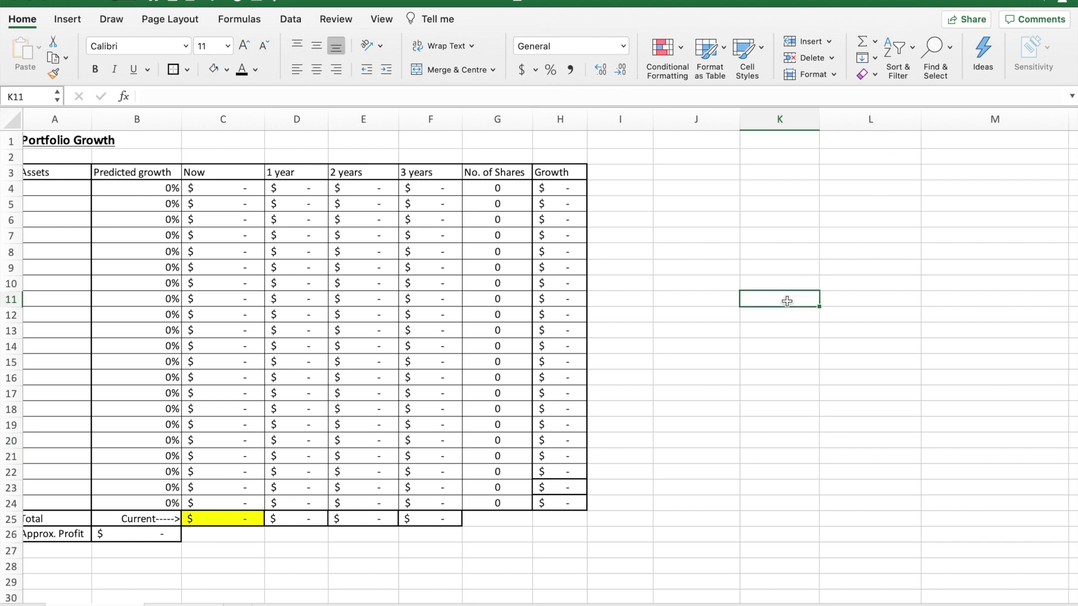
click(56, 204)
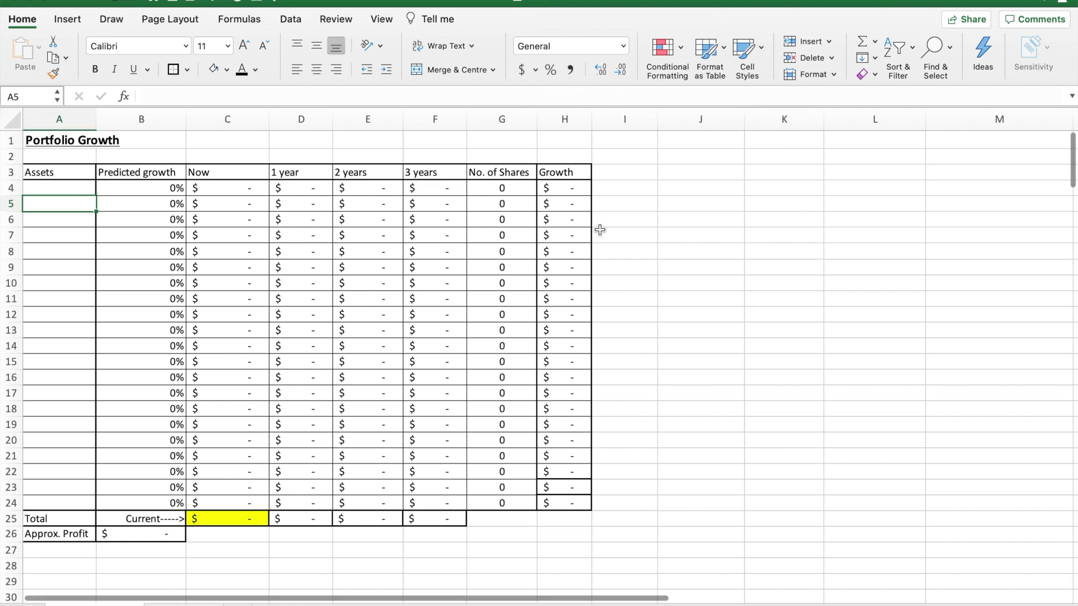
click(74, 190)
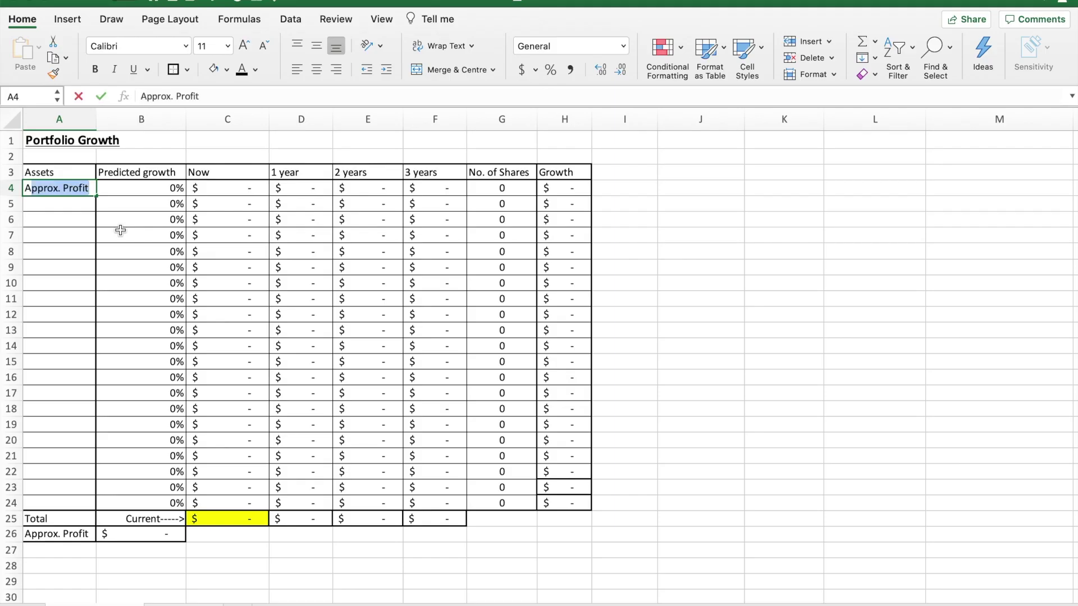
text(e)
click(62, 203)
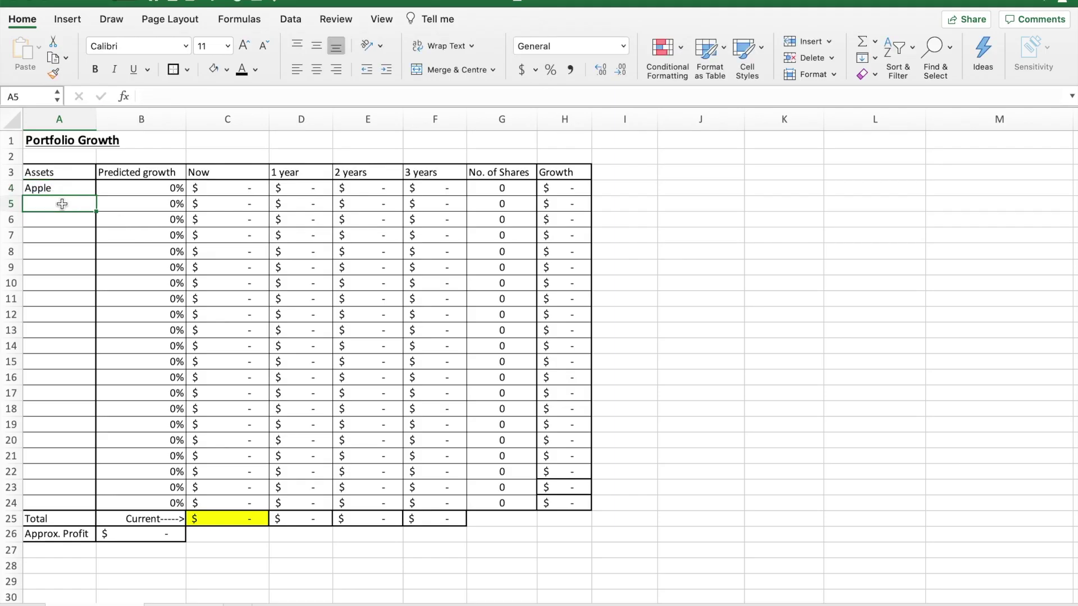
text(Coles)
click(59, 222)
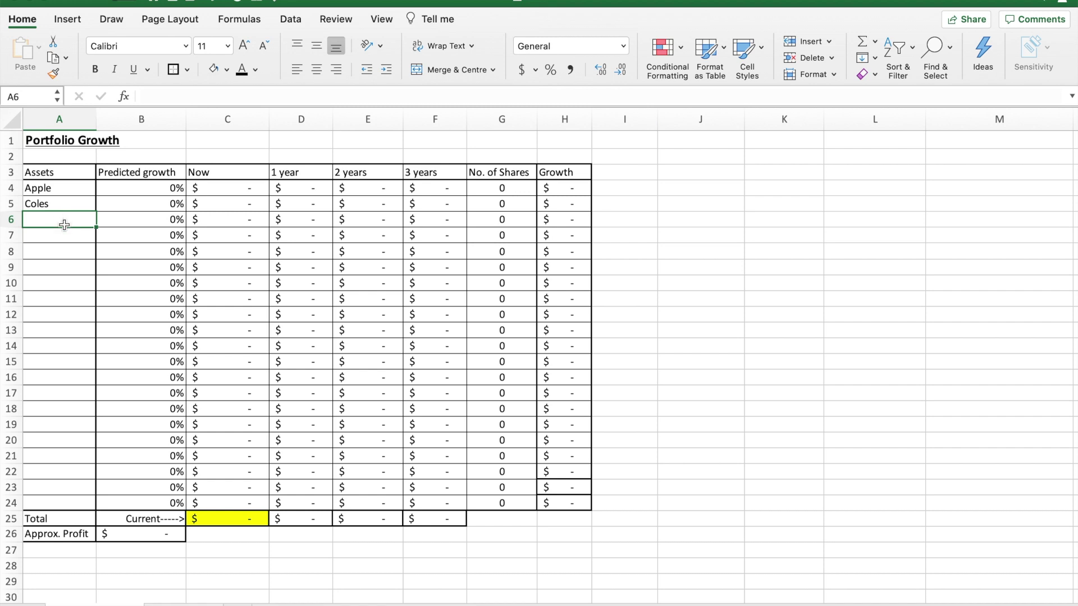
text(Tesla)
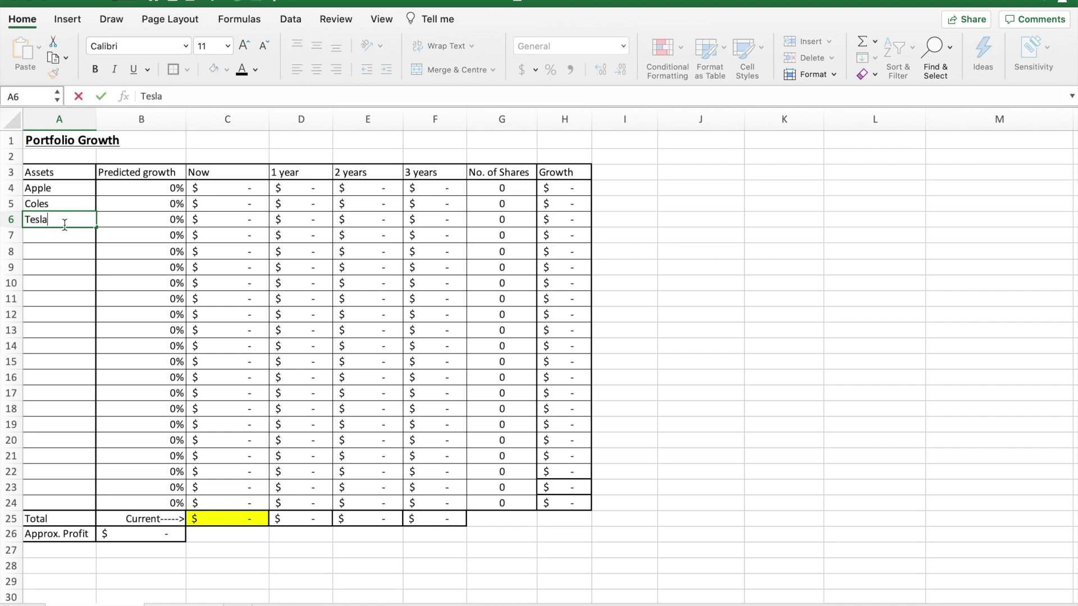
key(Return)
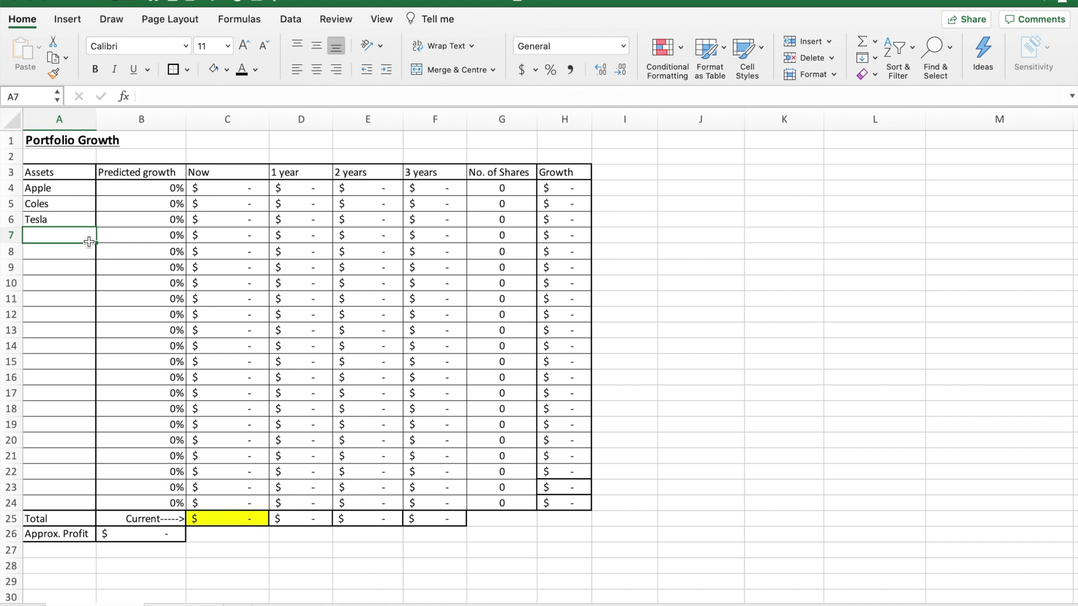
text(Sony)
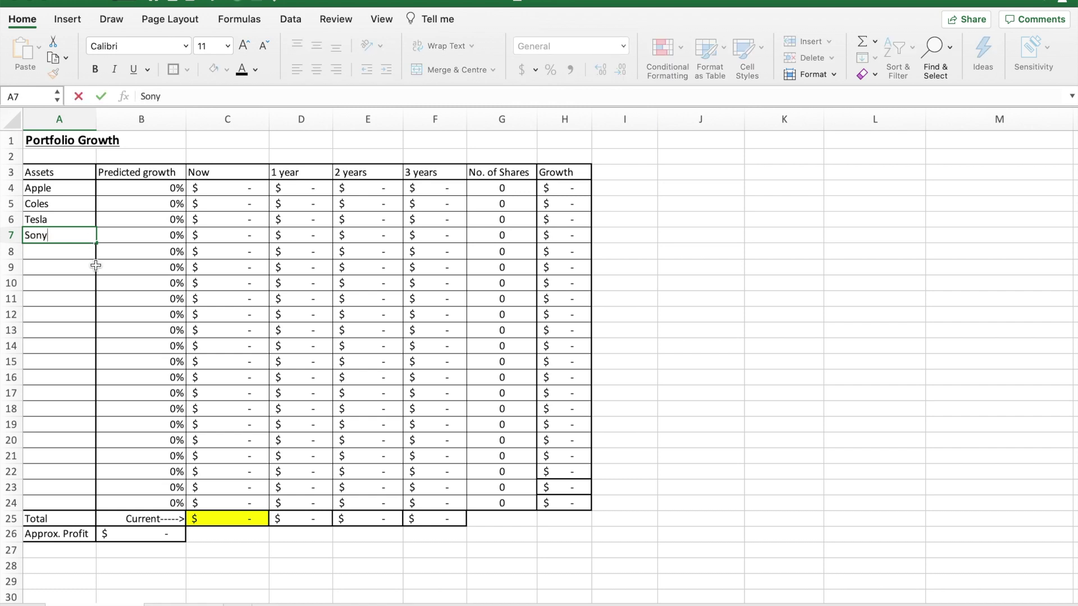
key(Return)
click(137, 253)
Set Apple's predicted growth in B4 to 15%, correcting the mistaken 1500% entry
click(144, 202)
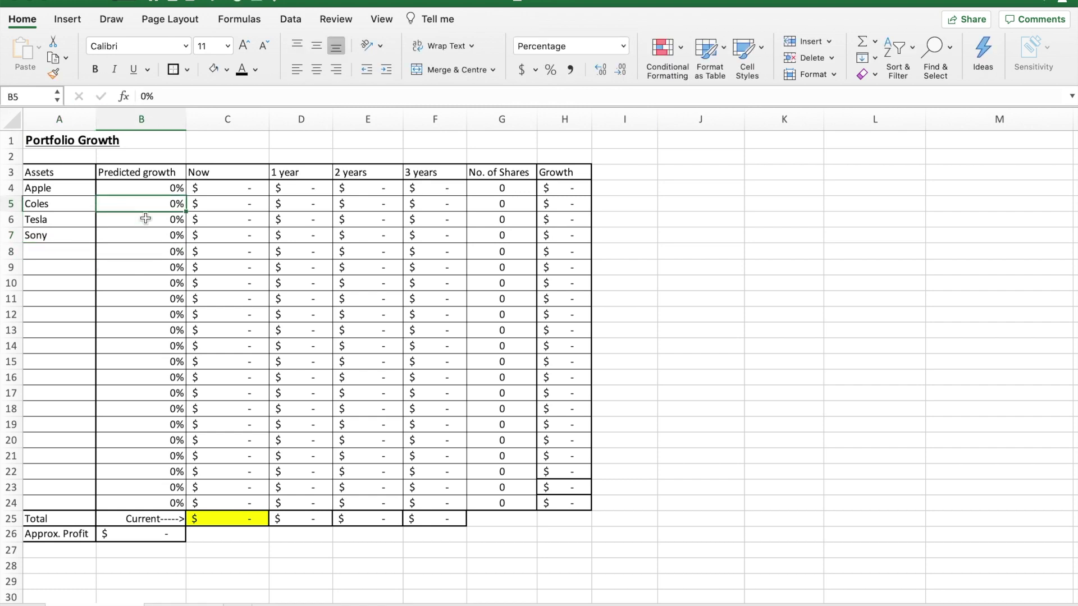
click(141, 251)
click(142, 203)
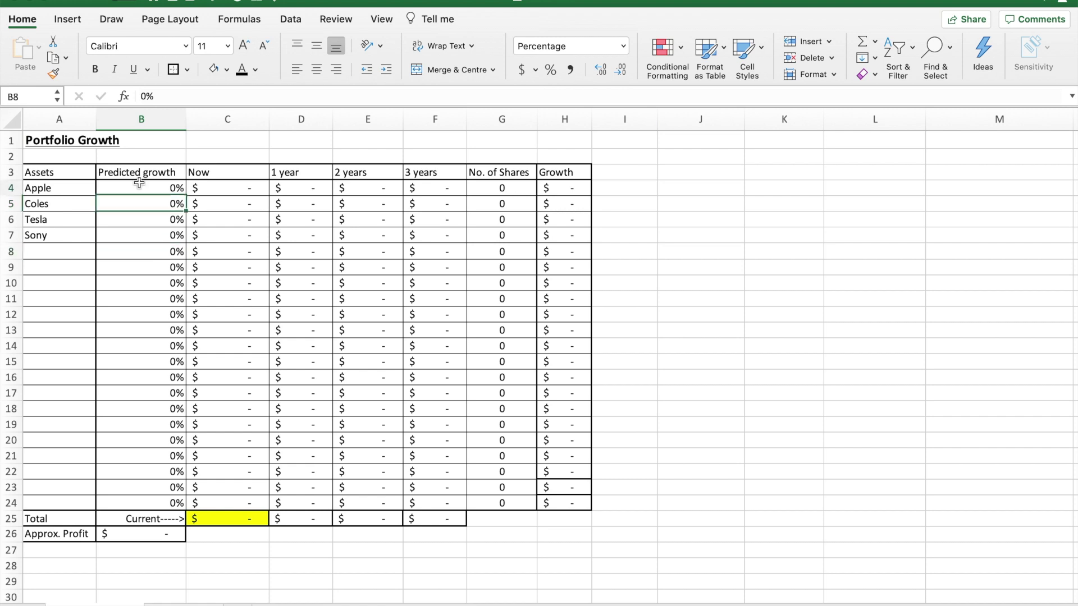
click(139, 242)
click(137, 219)
click(137, 205)
click(136, 188)
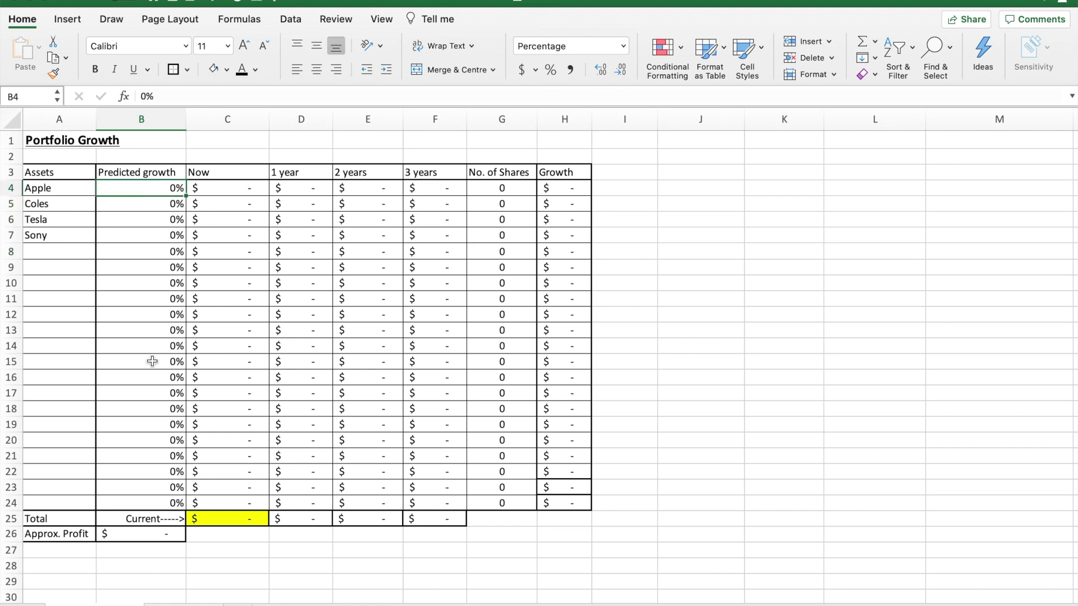
mouse_move(248, 599)
key(BackSpace)
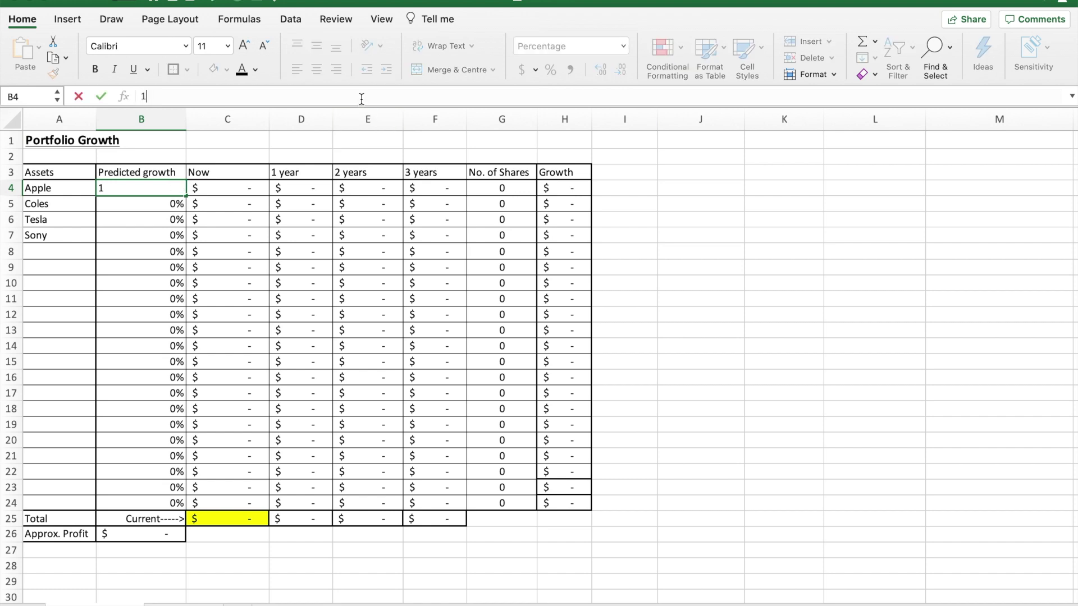
key(Return)
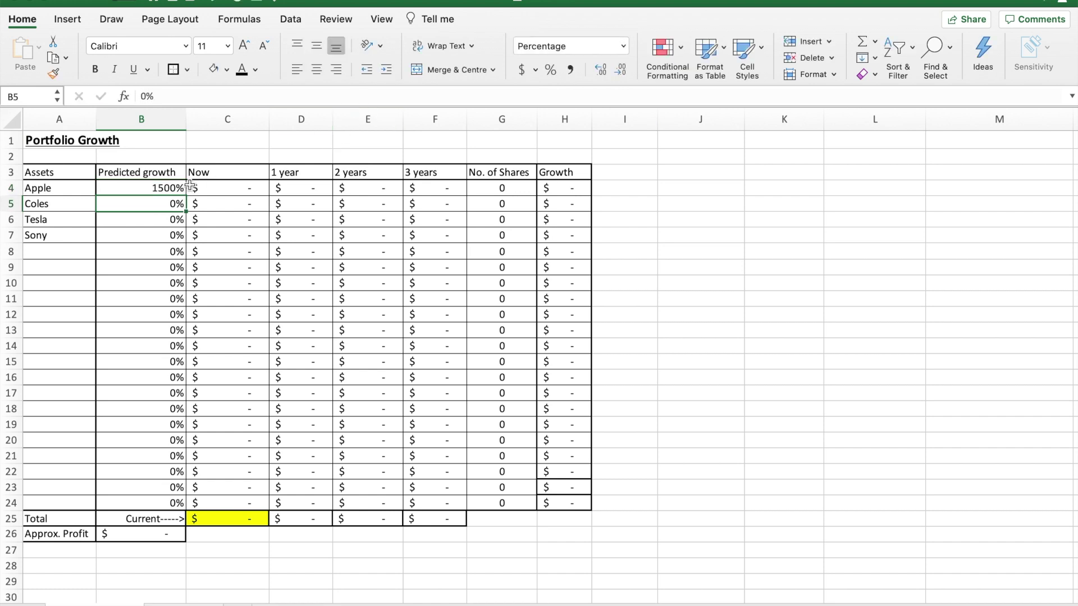
click(170, 190)
click(162, 96)
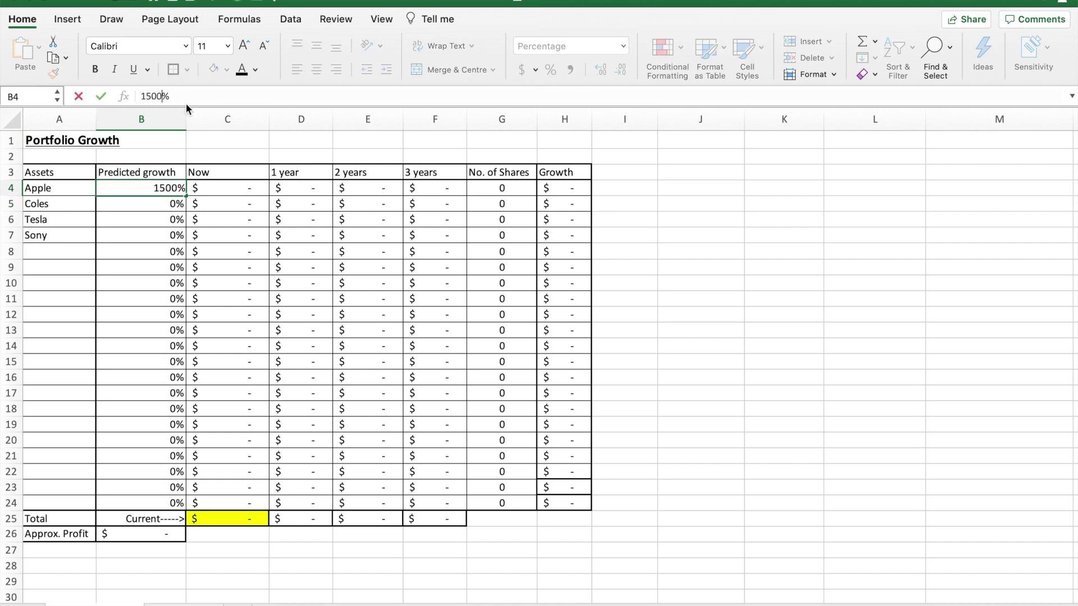
key(BackSpace)
key(BackSpace)
key(Return)
Enter 10%, 20% and 10% predicted growth for Coles, Tesla and Sony
text(10%)
key(Return)
text(20%)
key(Return)
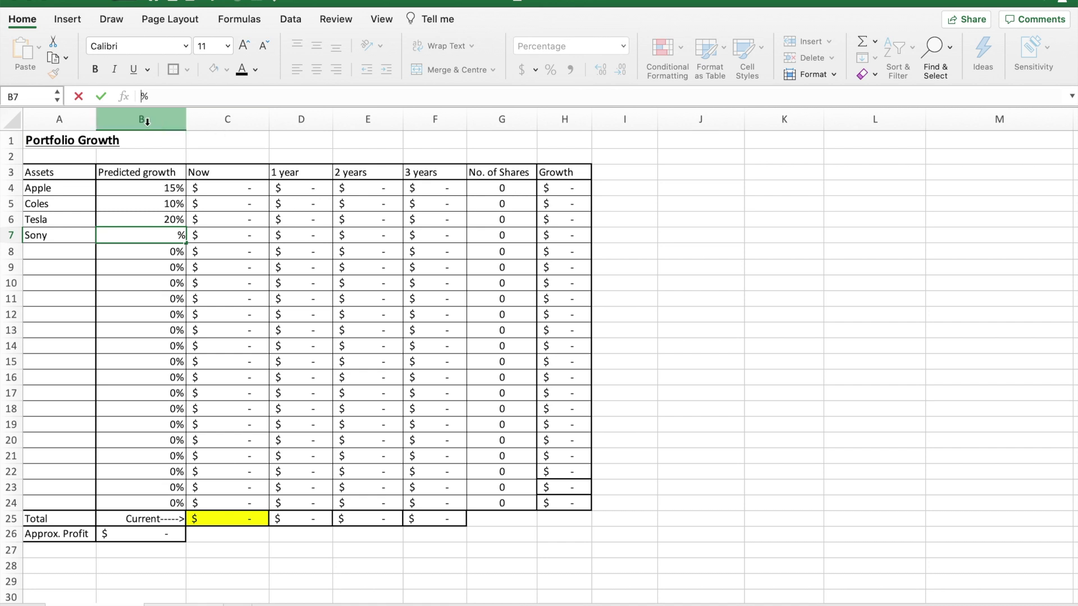
key(Return)
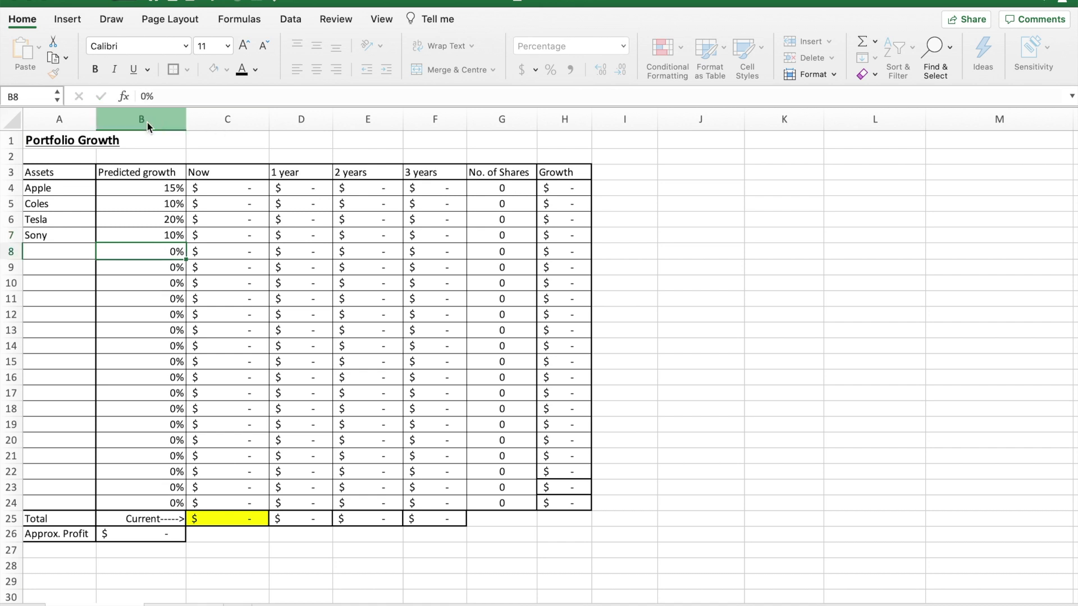
click(219, 191)
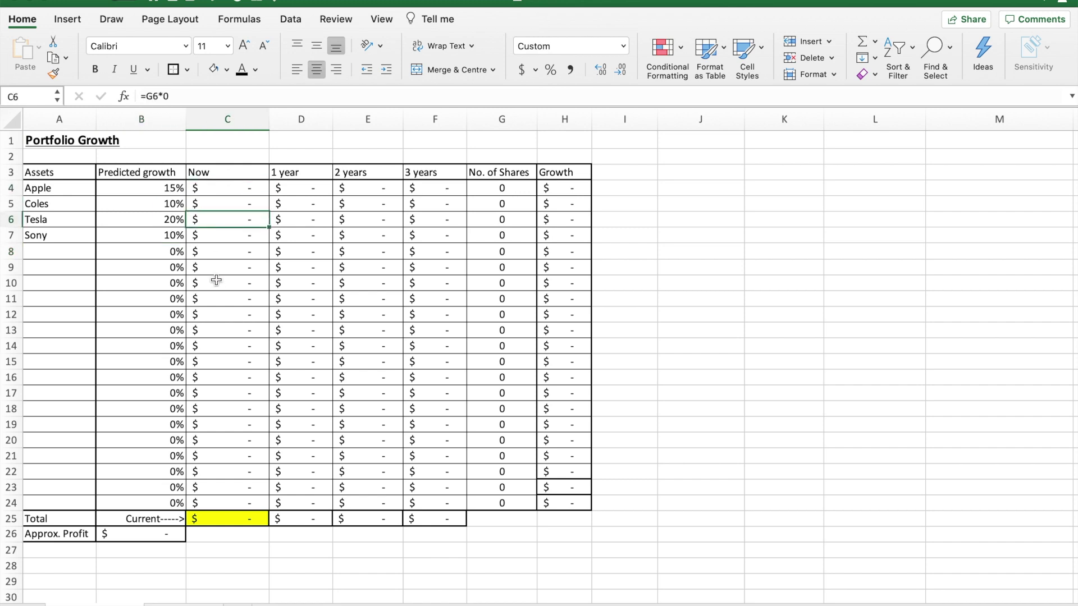
Enter 3 as Apple's number of shares in the No. of Shares column
click(222, 236)
click(490, 191)
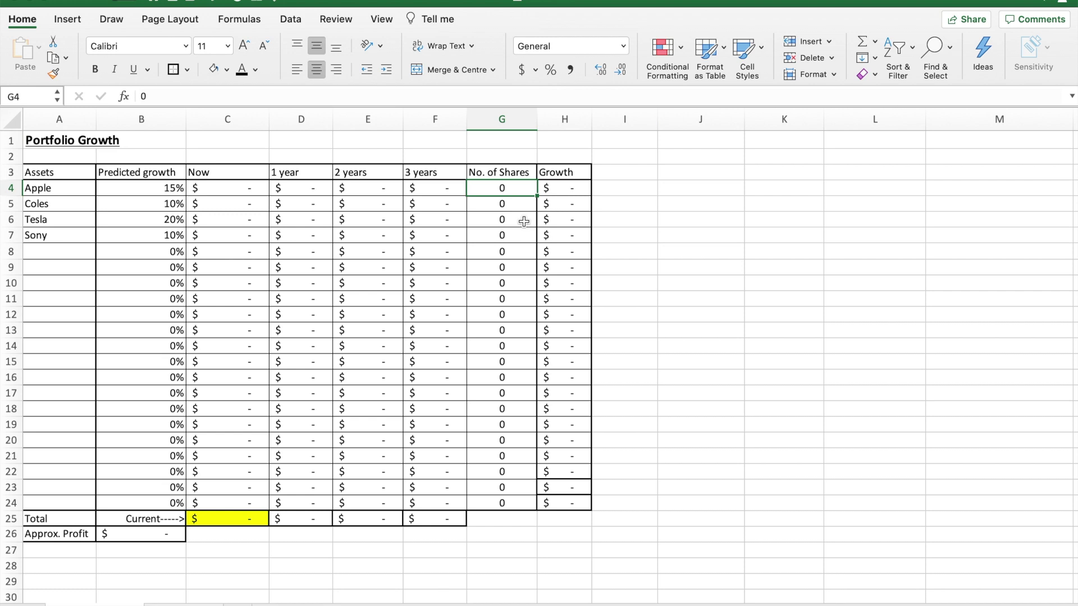
text(3)
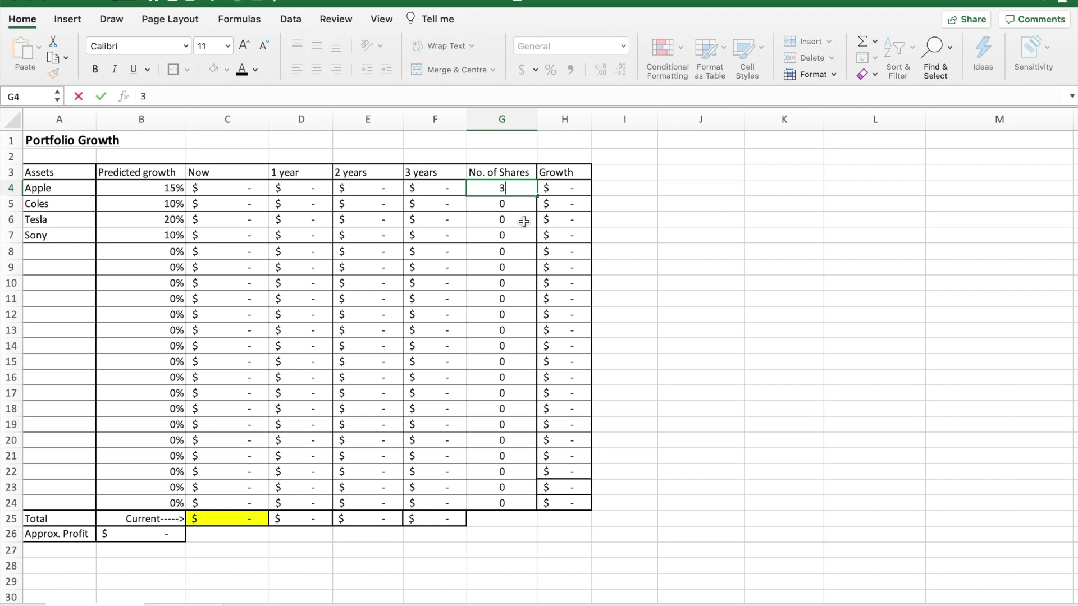
drag(508, 220, 504, 211)
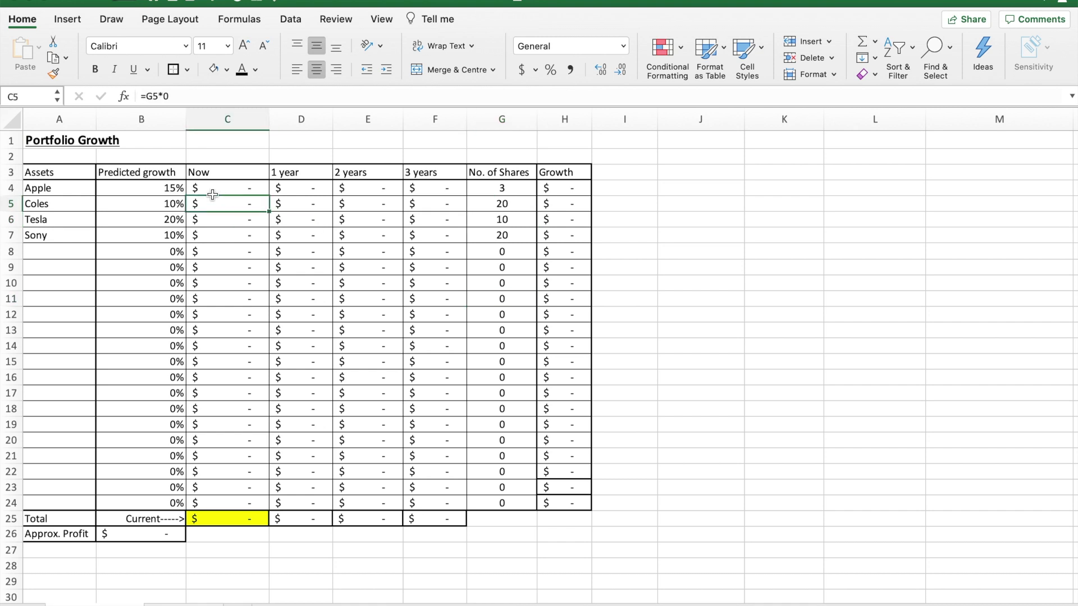
Review Apple's current value and one-year projection formulas in the formula bar
click(217, 188)
click(177, 97)
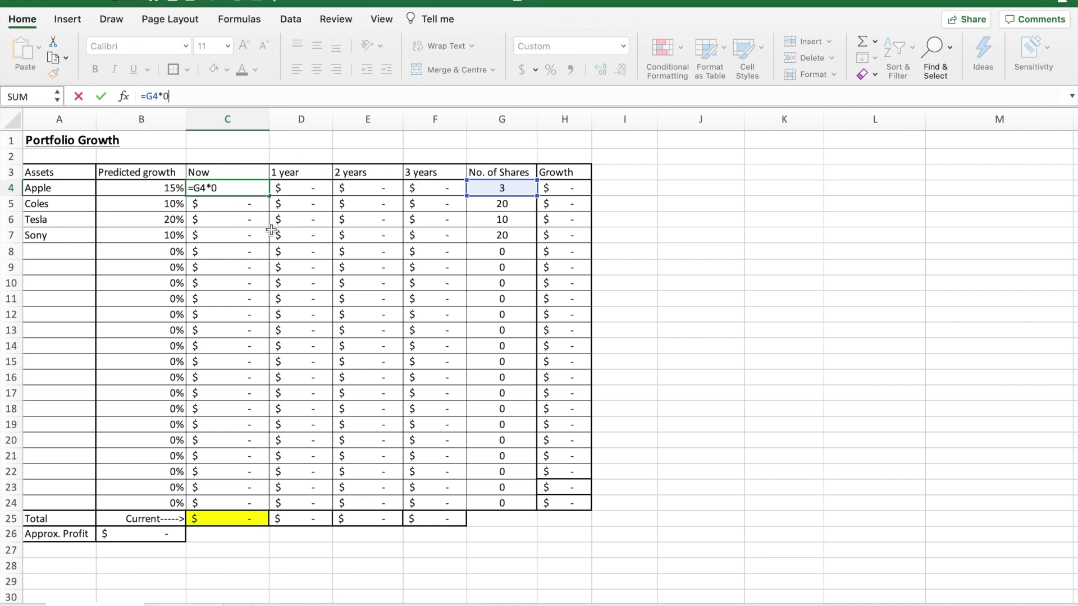
click(289, 188)
click(219, 96)
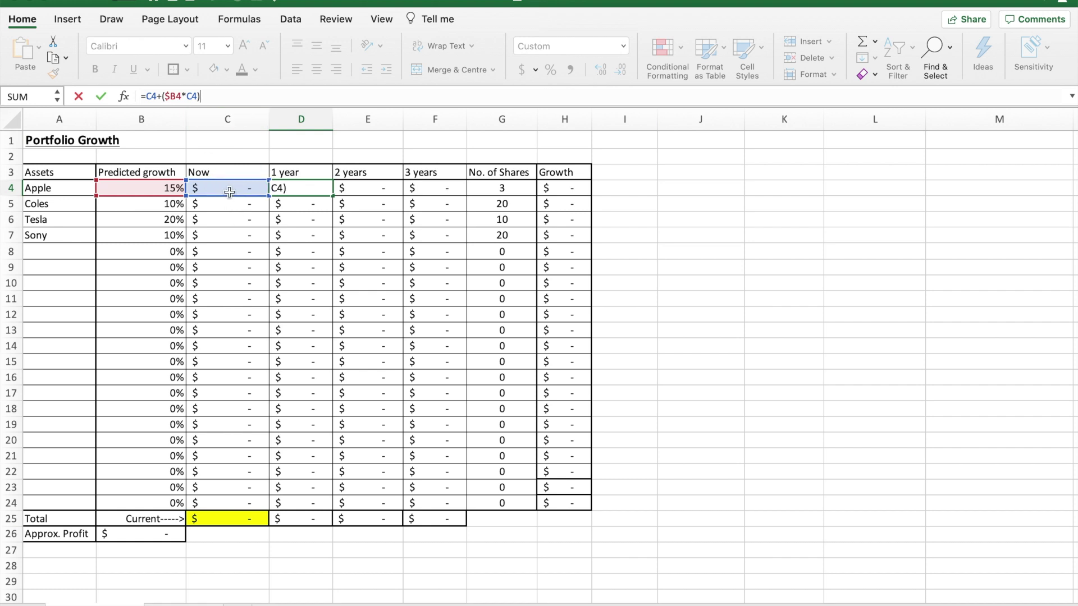
click(323, 135)
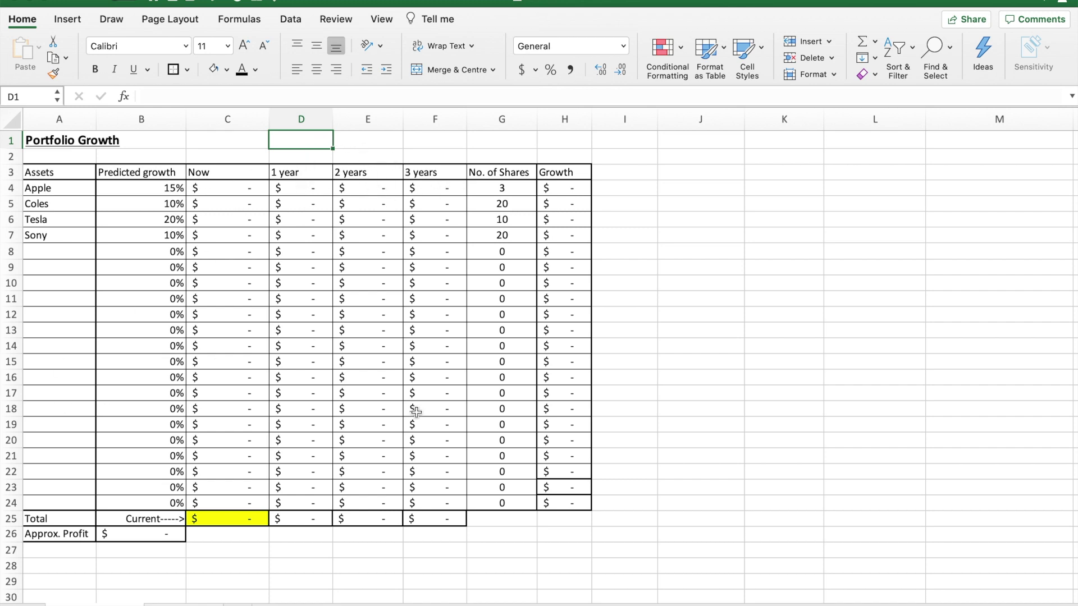
click(215, 188)
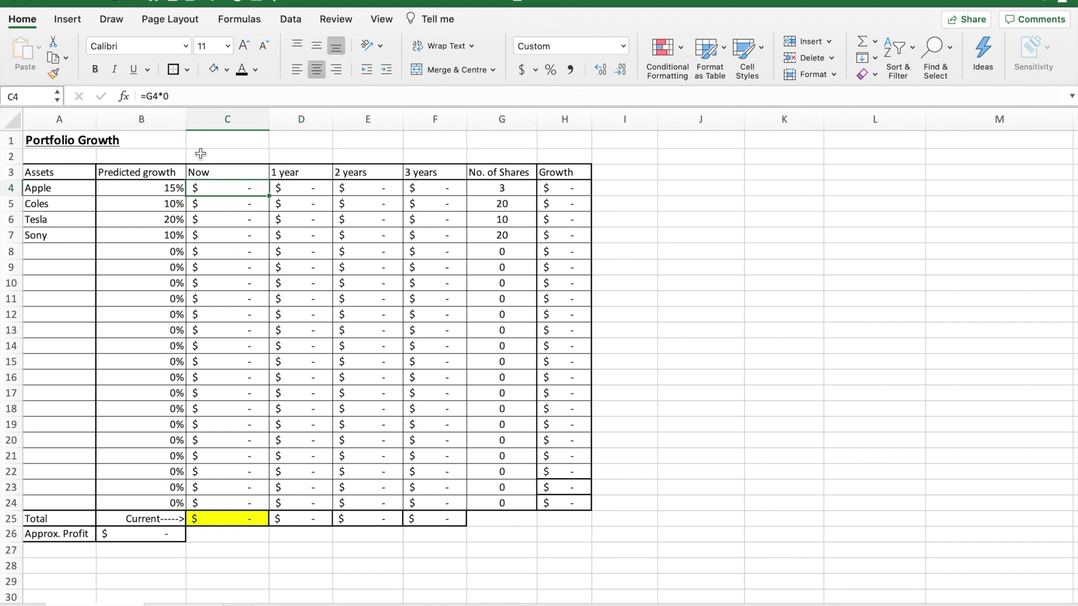
Replace the placeholder zero in Tesla's current value formula with 700 per share
click(182, 96)
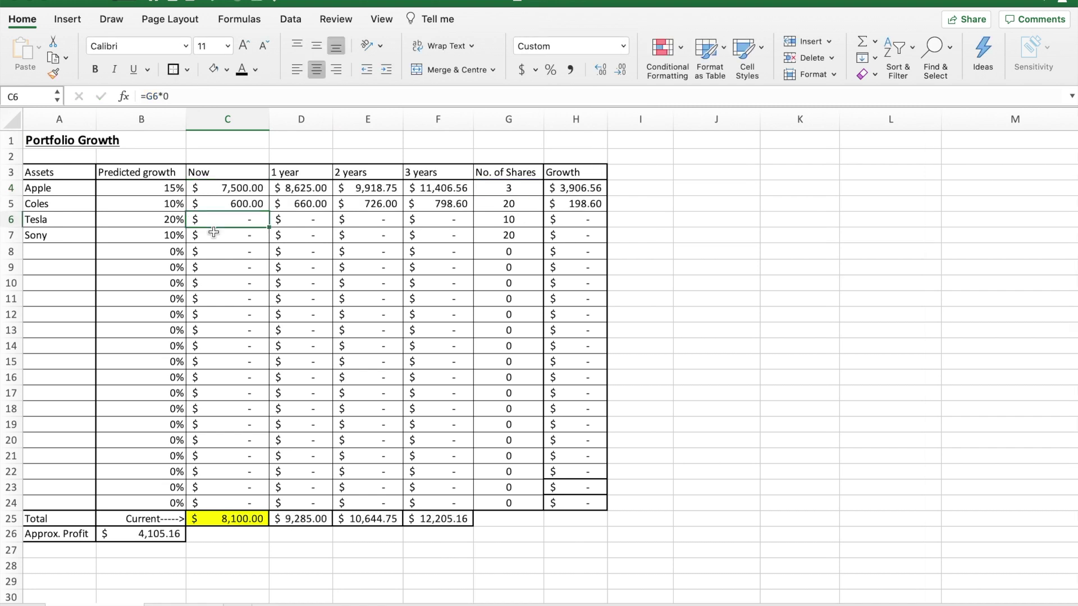
key(Escape)
click(223, 93)
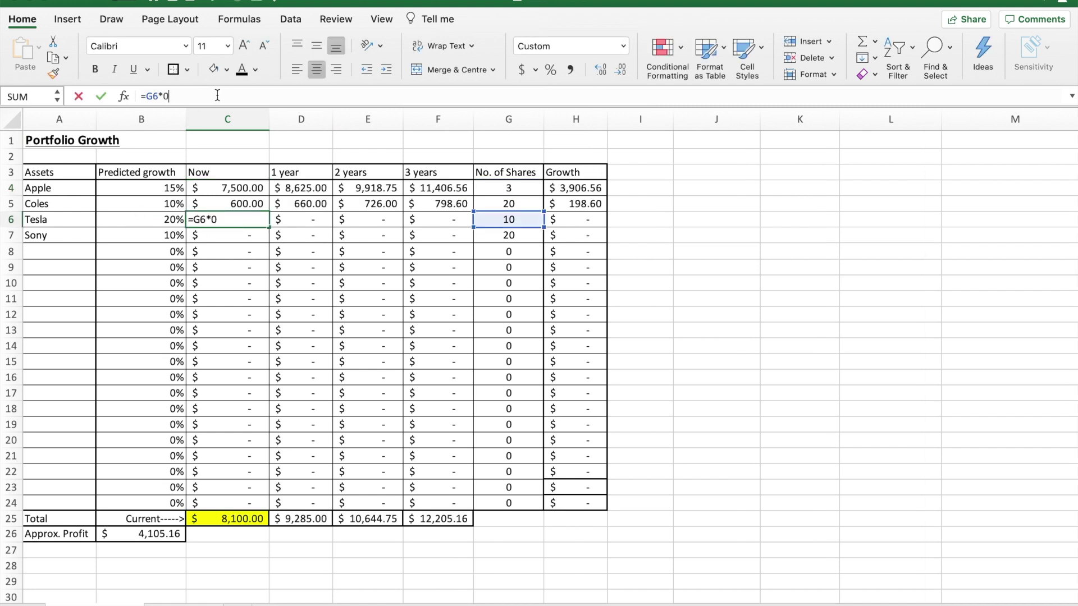
key(BackSpace)
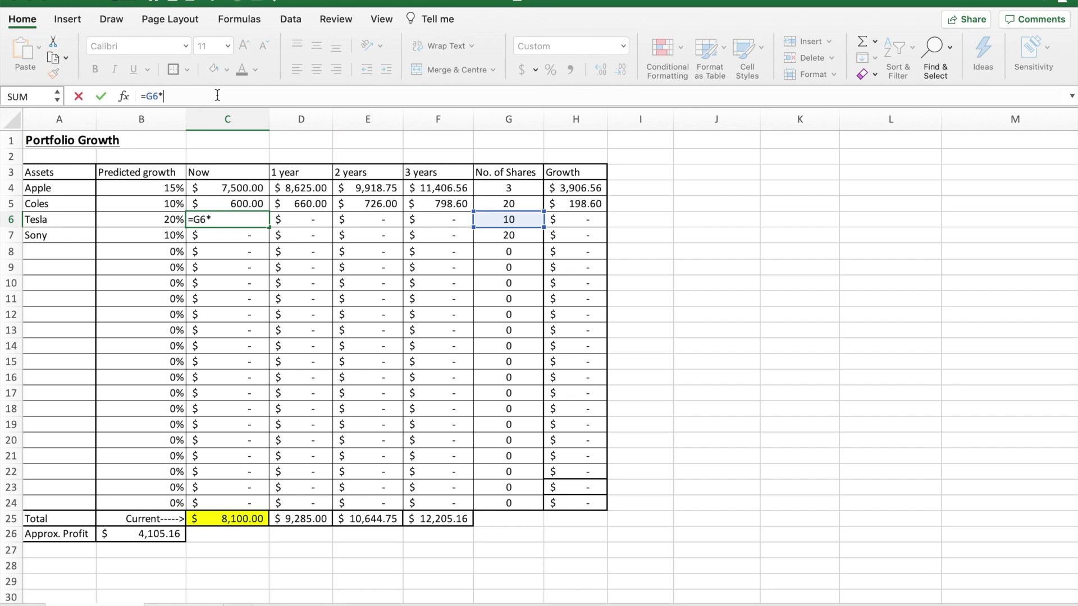
text(700)
key(Return)
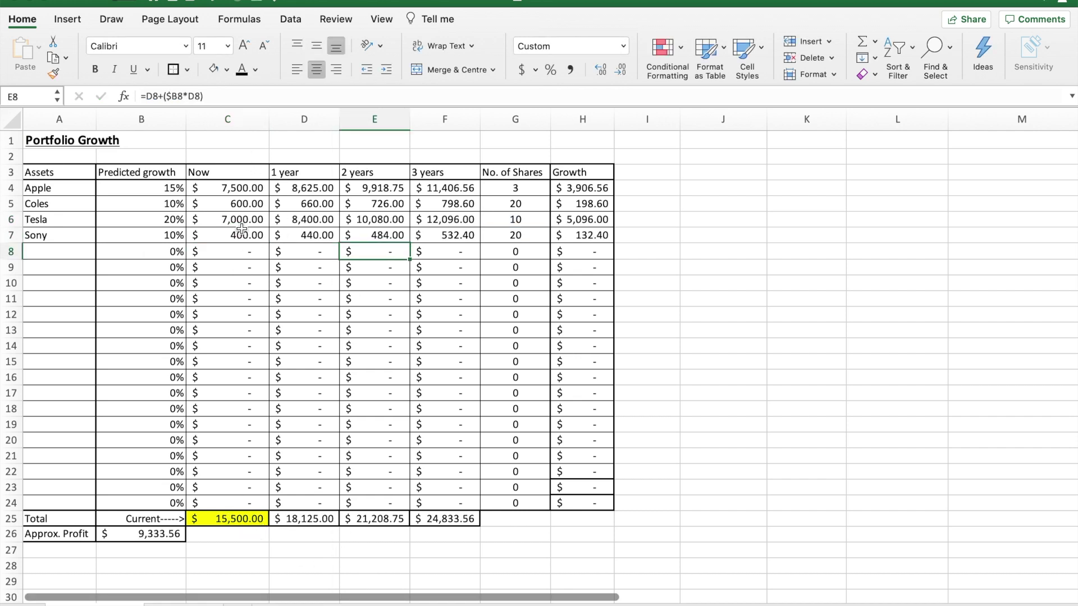
Check the Now values, the 1 year total sum and the Approx. Profit formulas
click(245, 193)
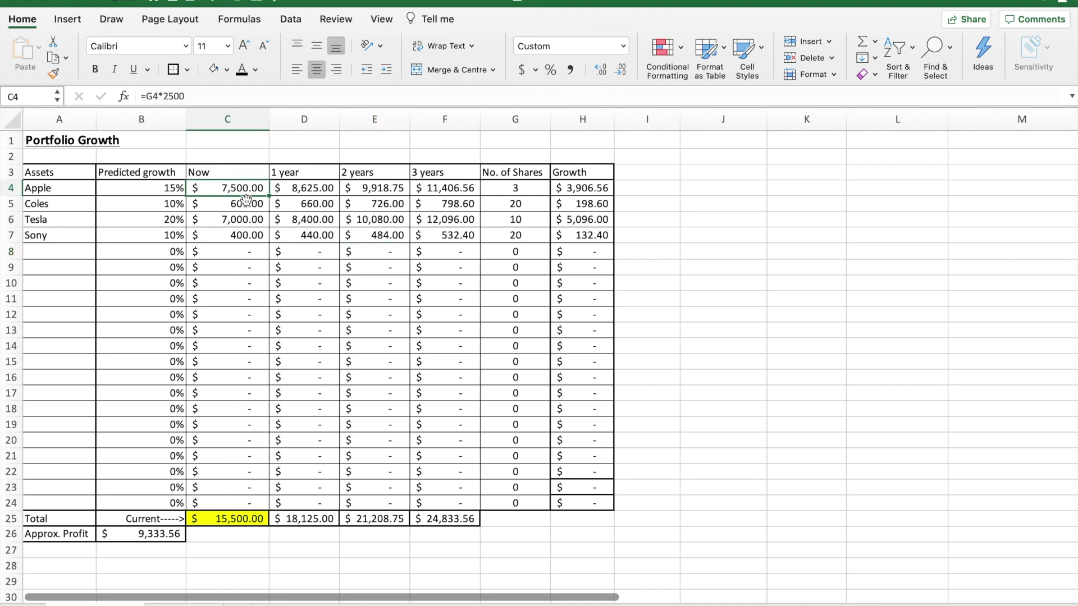
click(241, 408)
drag(241, 345, 245, 188)
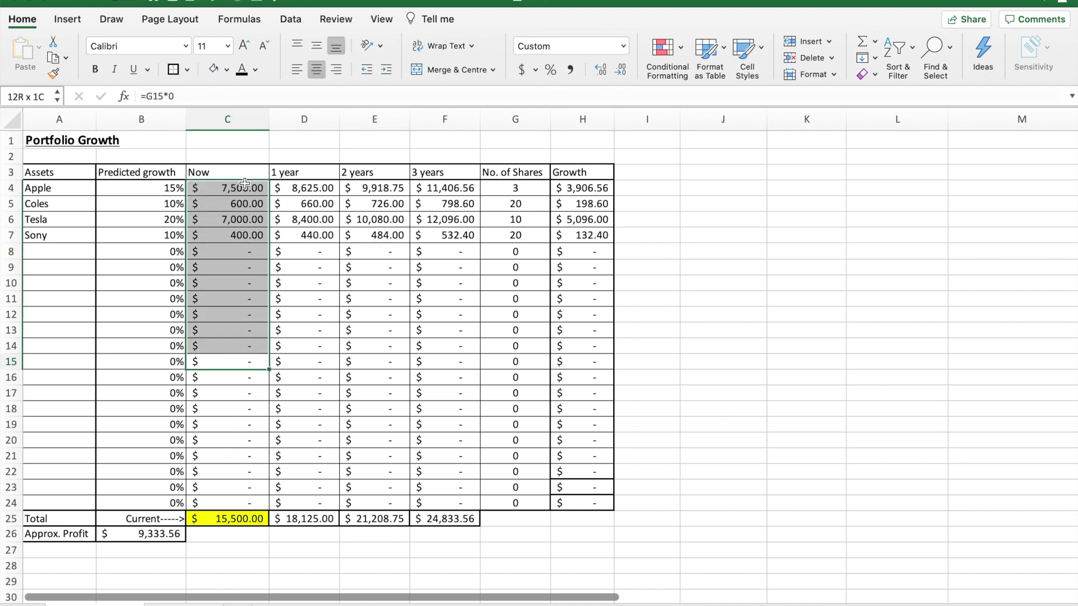
click(244, 184)
click(250, 501)
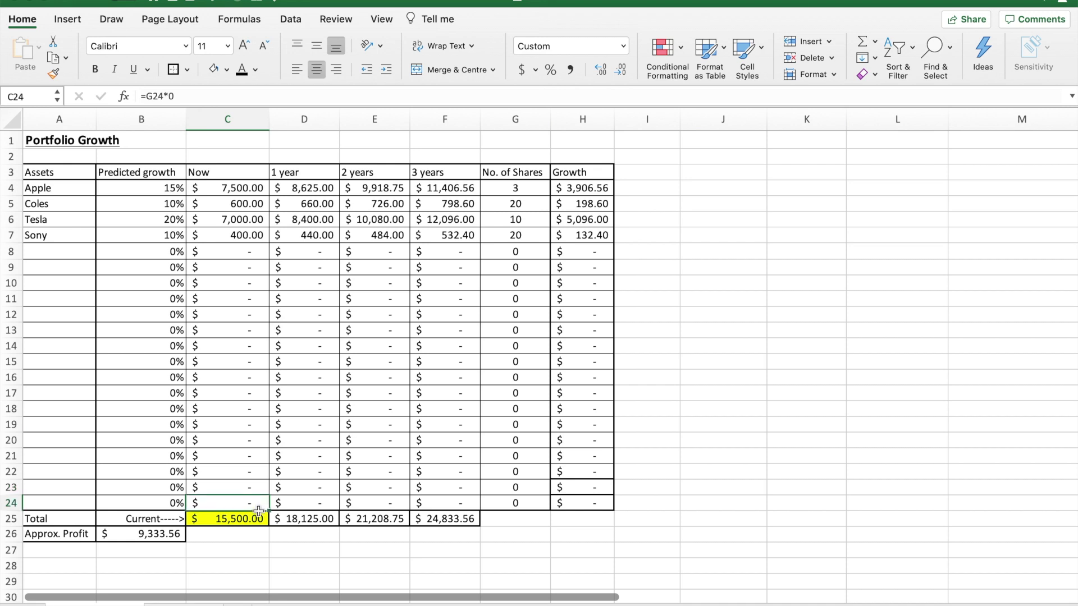
click(280, 523)
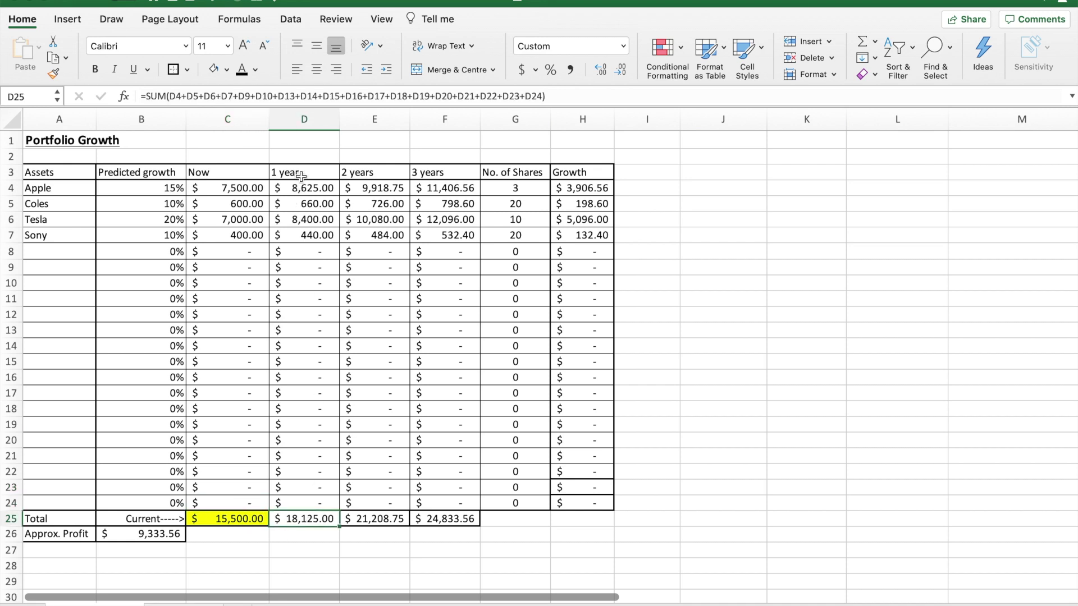
click(160, 533)
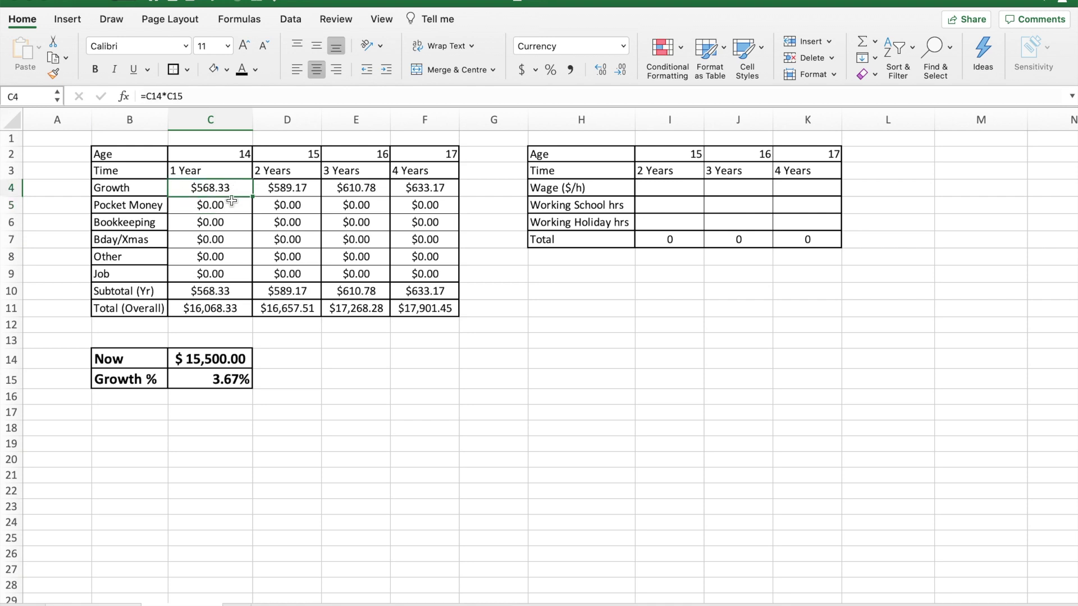
Compare the Growth % formula with the Portfolio Growth predicted growth rates
click(221, 383)
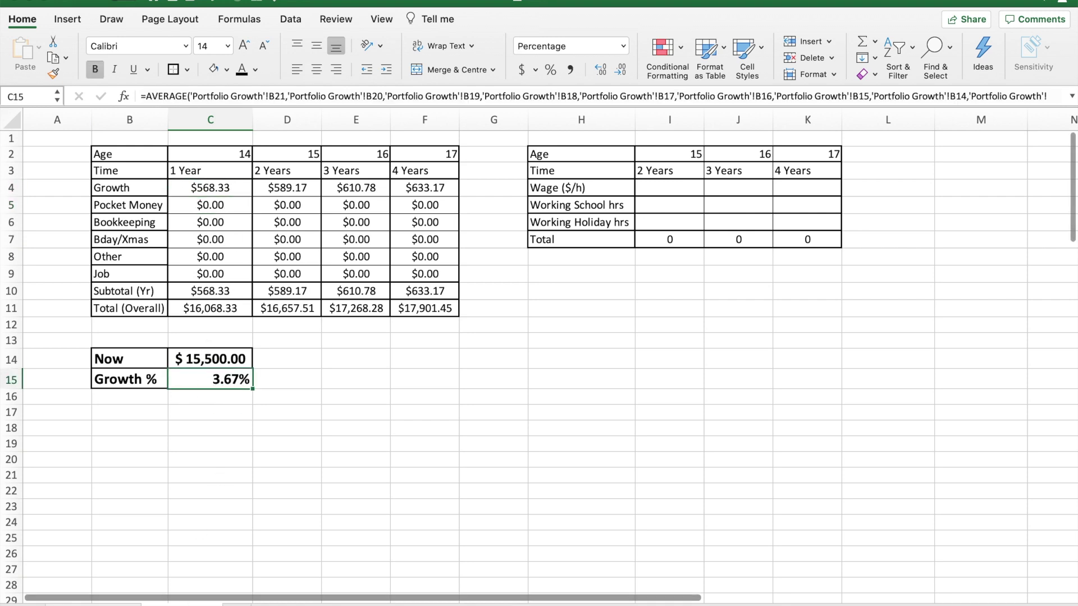
click(122, 603)
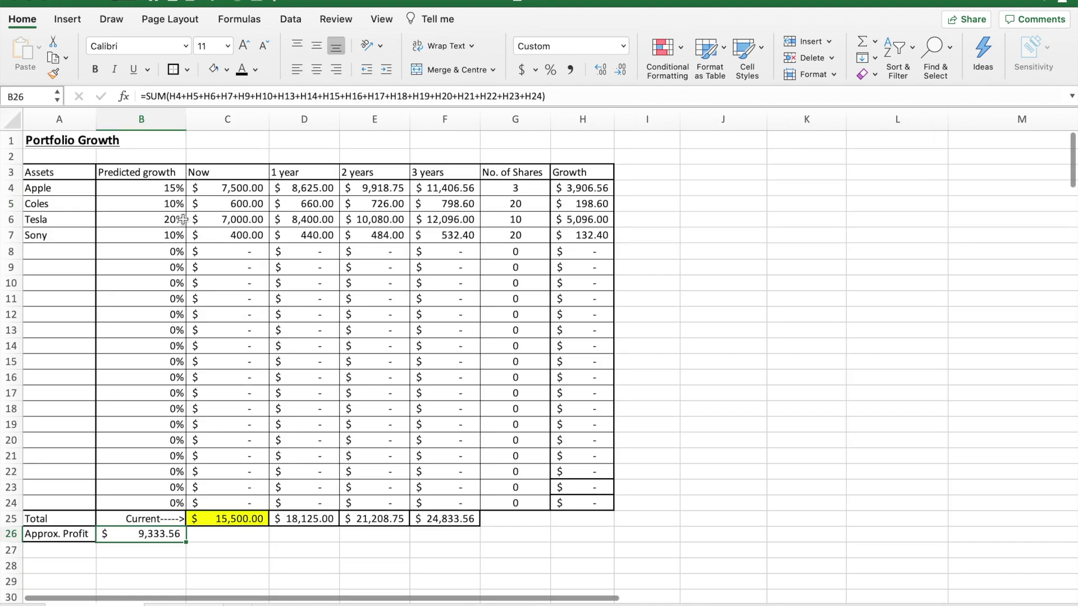
drag(164, 190, 163, 268)
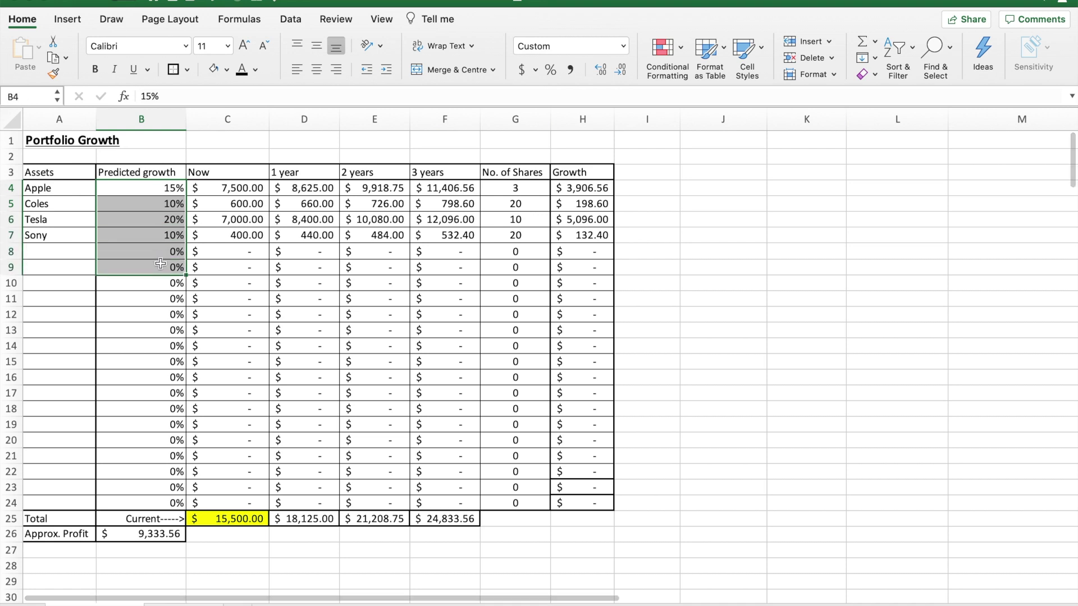
click(164, 186)
click(167, 421)
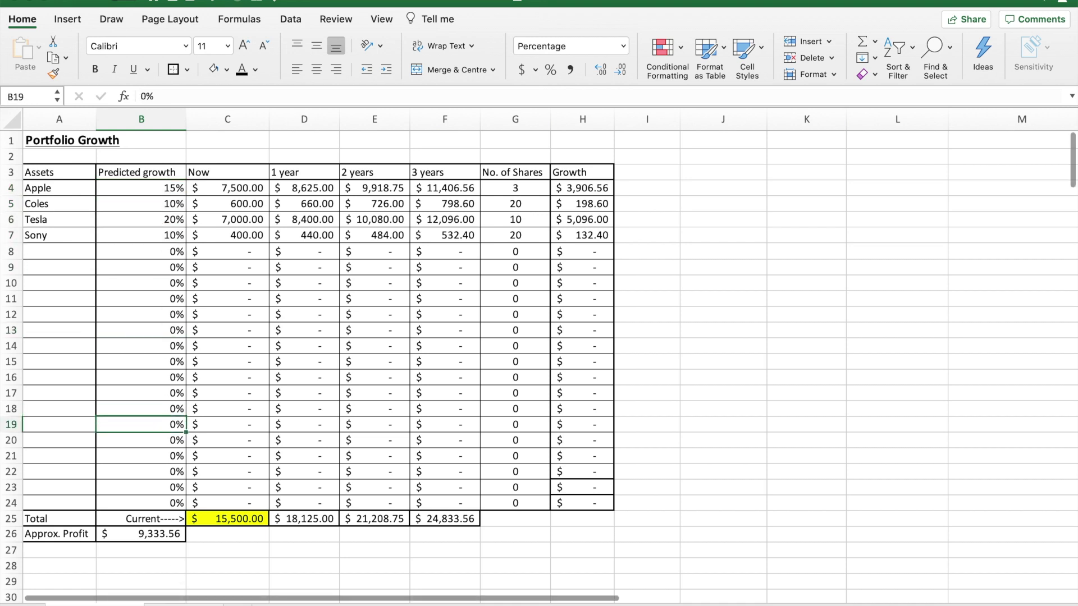
key(ctrl+Page_Up)
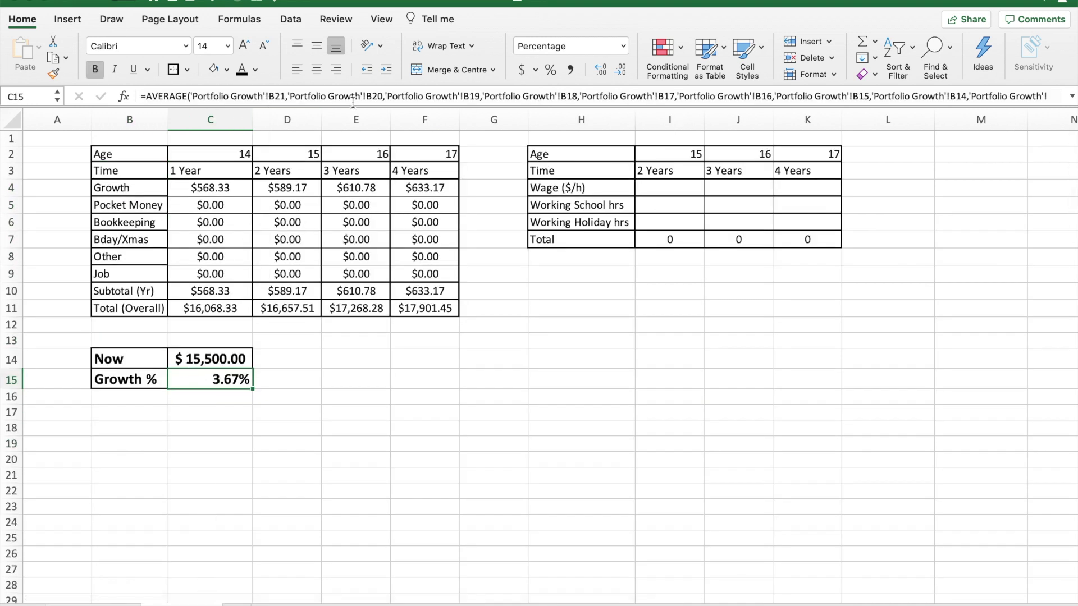
Replace the averaged Growth % formula with a fixed 12.5%
click(353, 100)
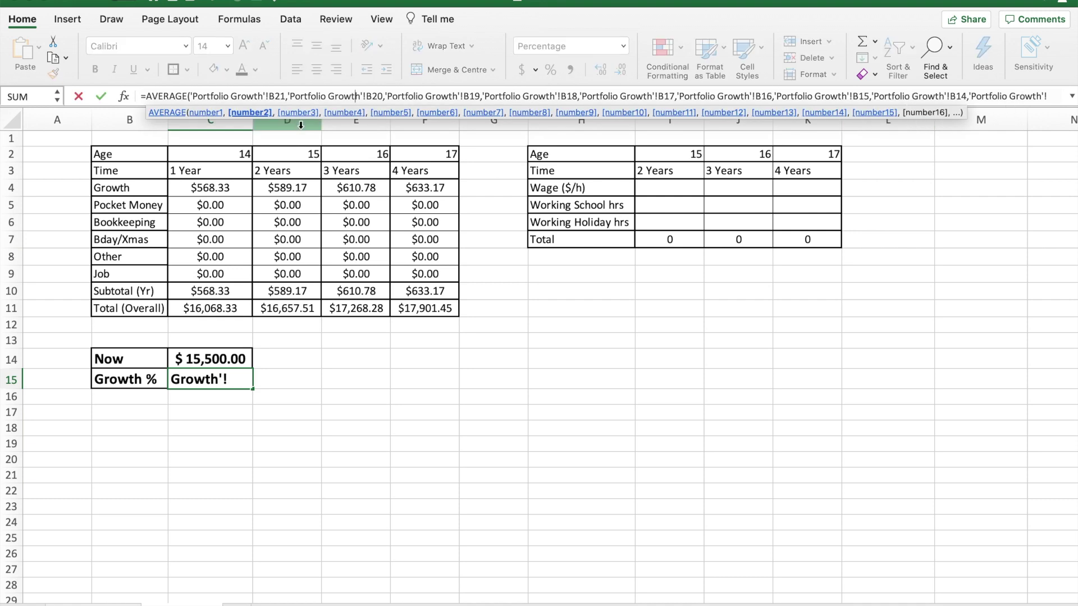
drag(196, 96, 1067, 93)
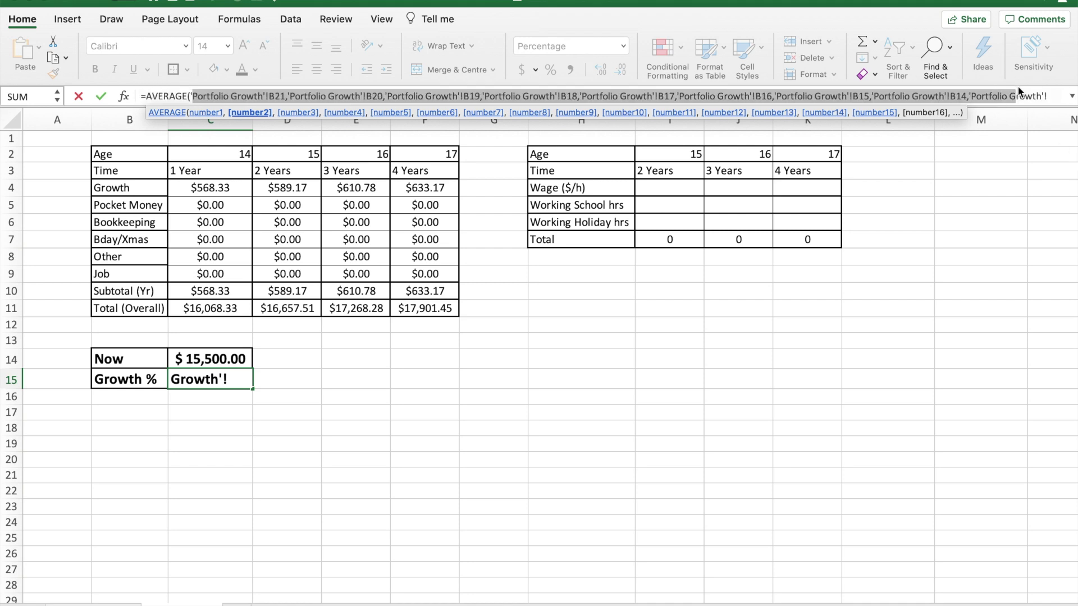
key(super+z)
click(148, 96)
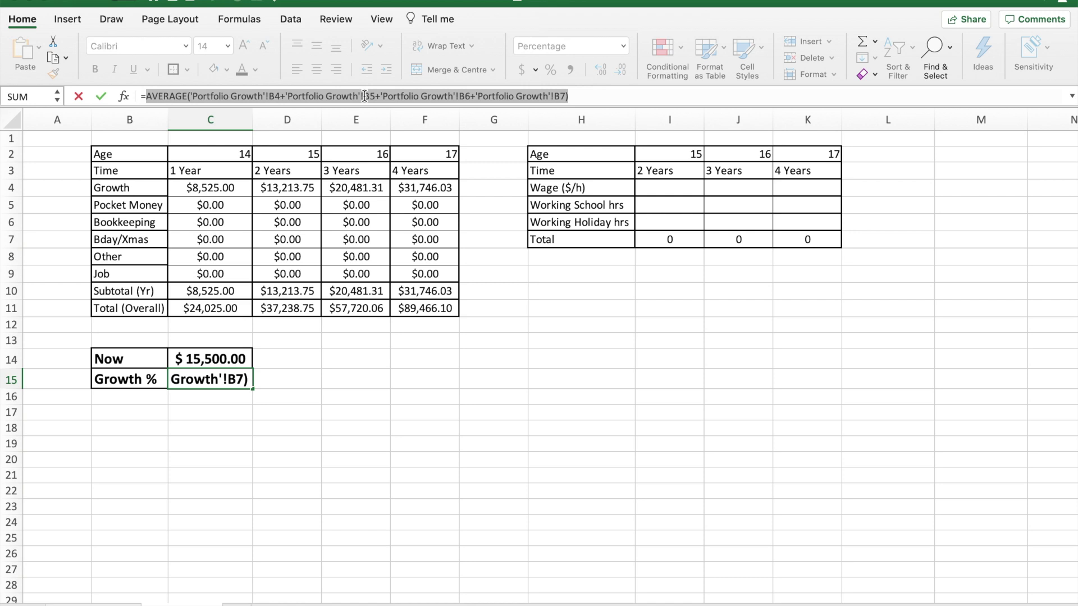
text(12.)
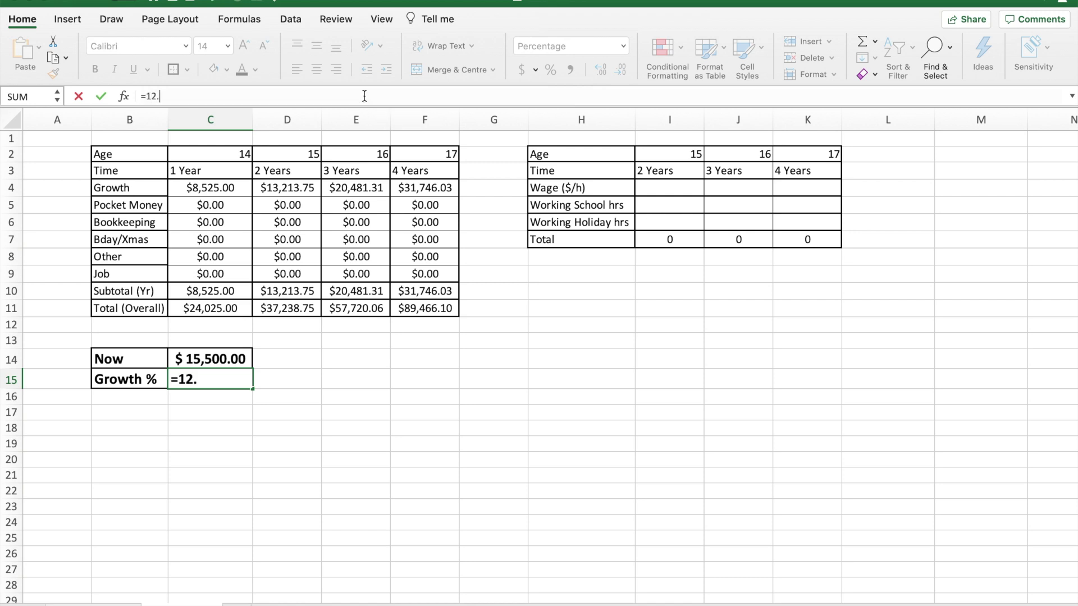
text(5)
key(Return)
click(374, 400)
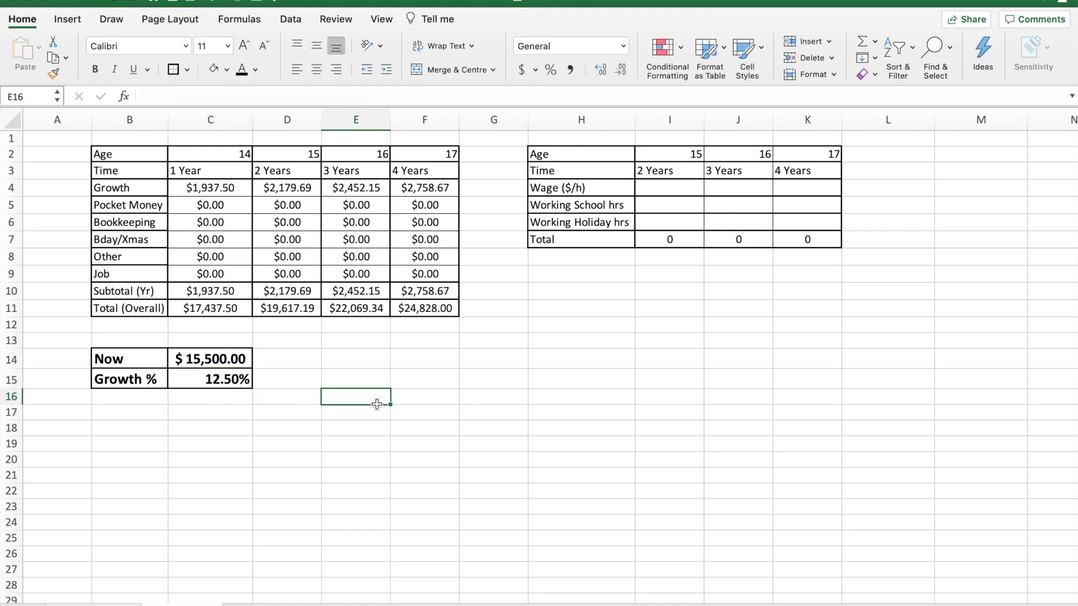
click(289, 365)
click(207, 189)
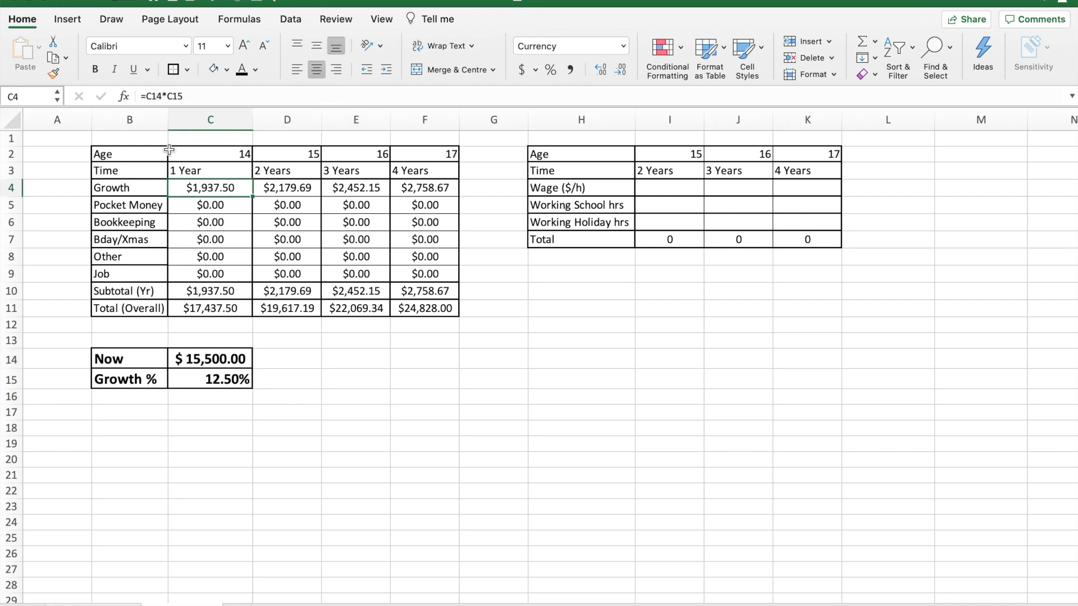
click(224, 362)
click(227, 183)
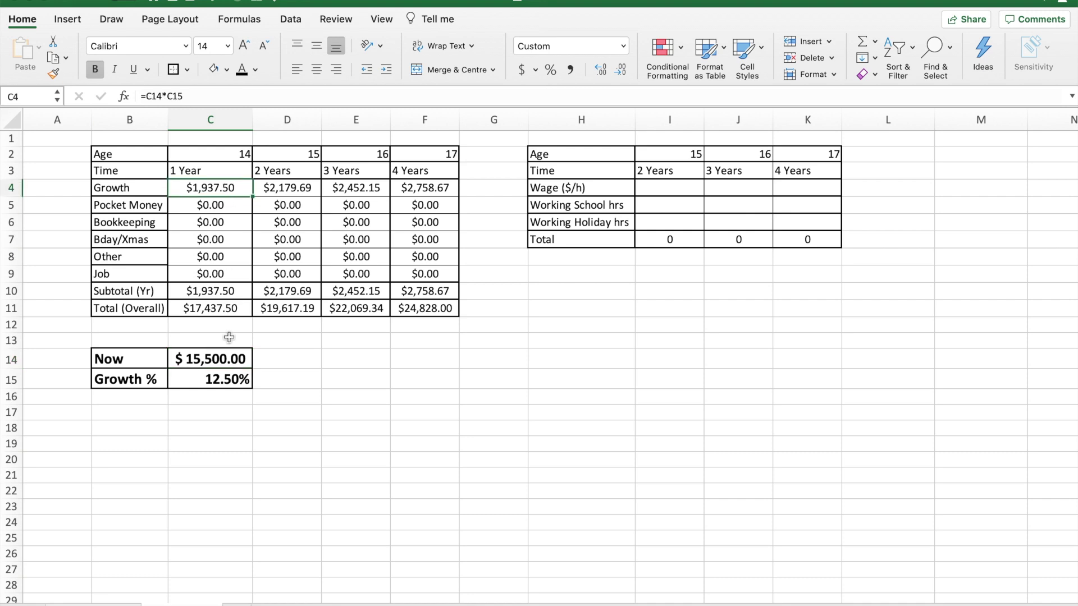
click(219, 380)
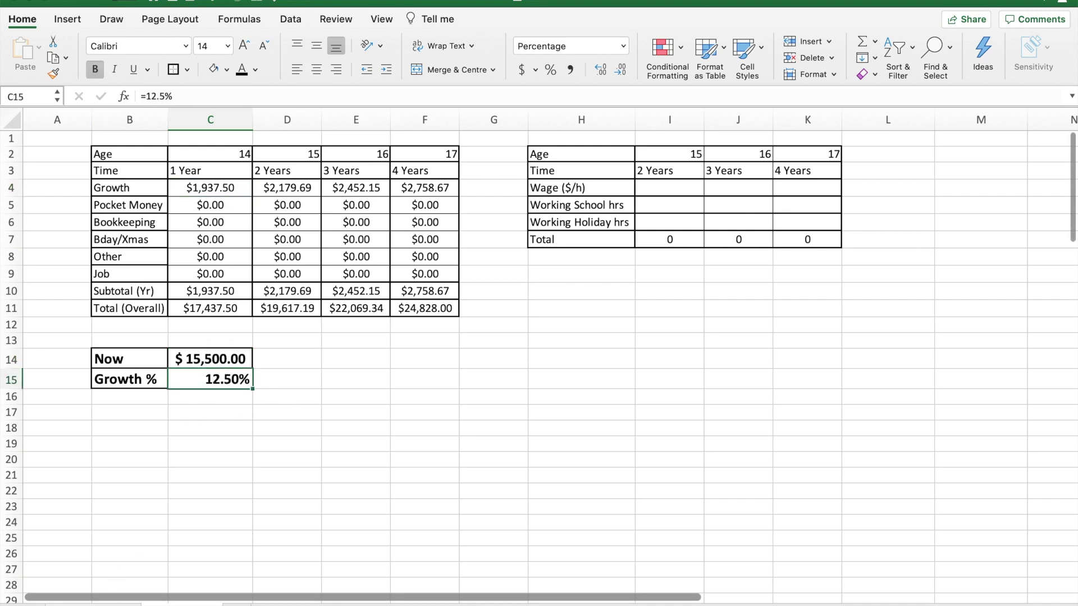
click(115, 597)
click(245, 187)
click(304, 188)
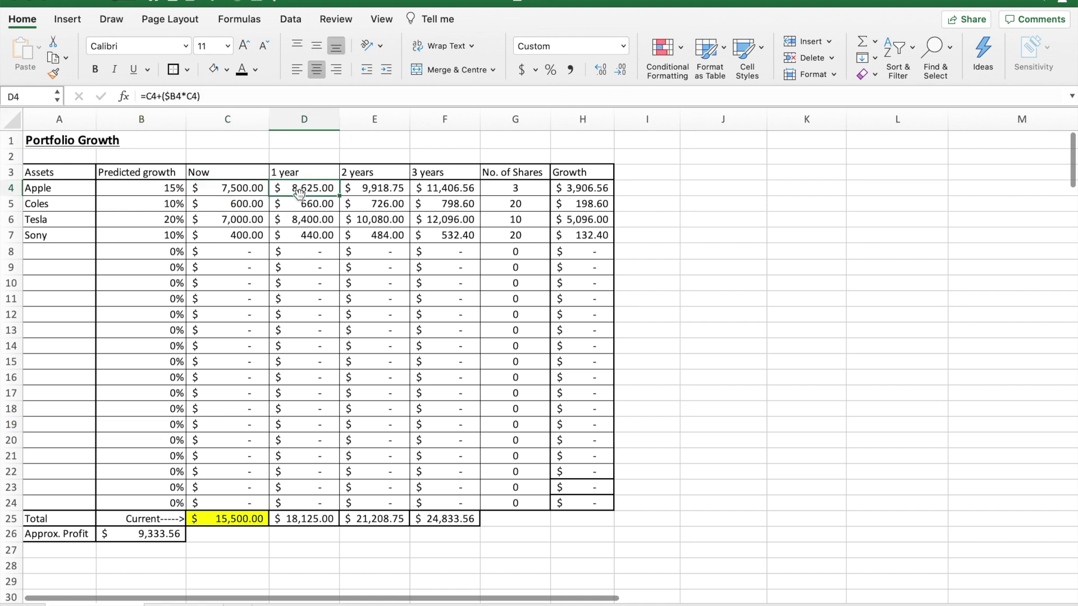
click(174, 96)
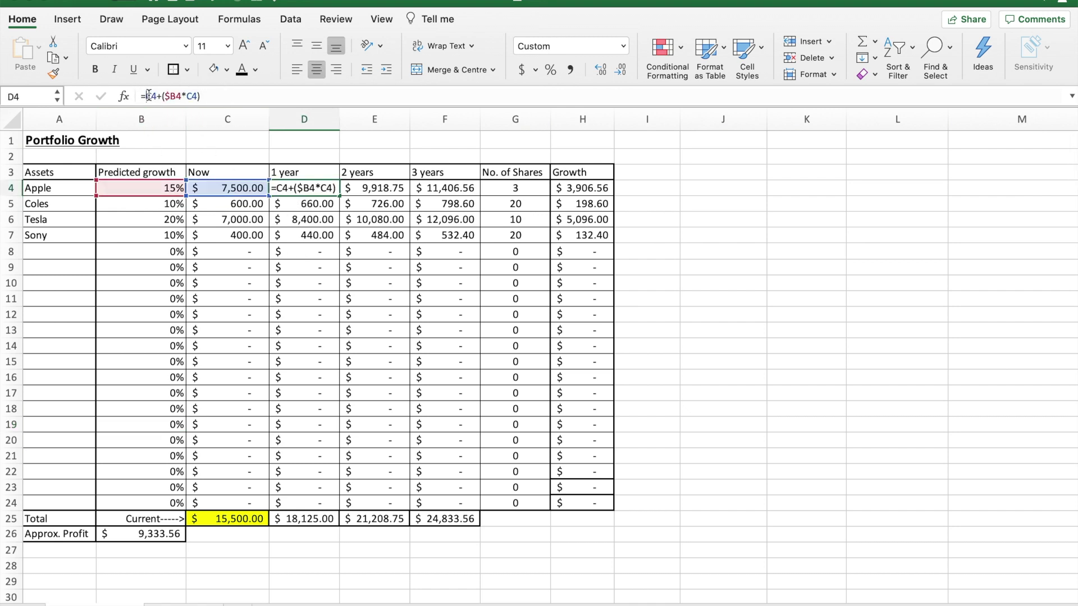
double_click(236, 96)
click(236, 96)
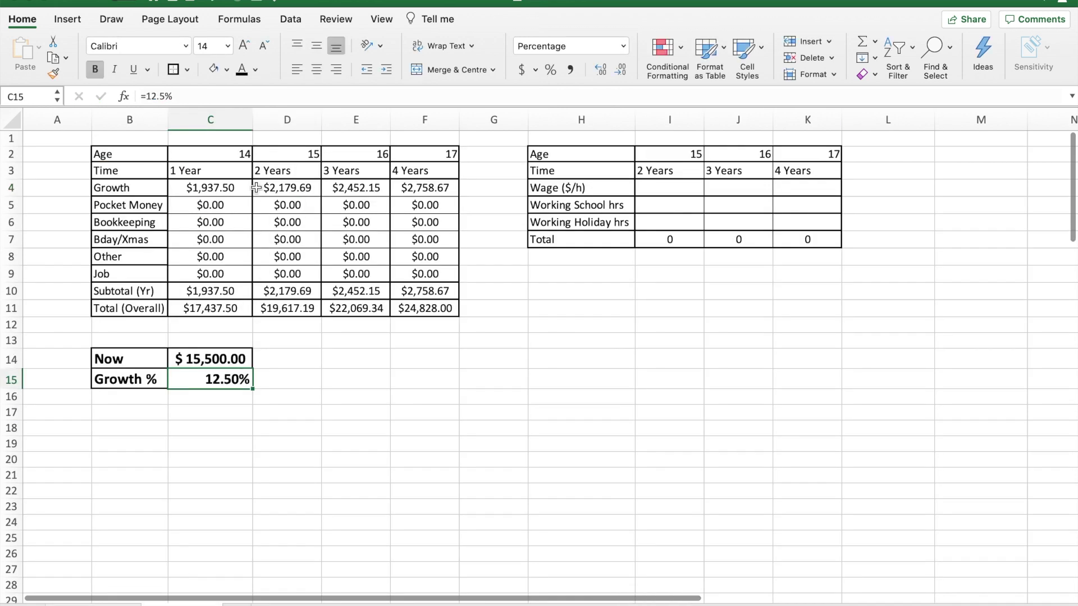
click(227, 185)
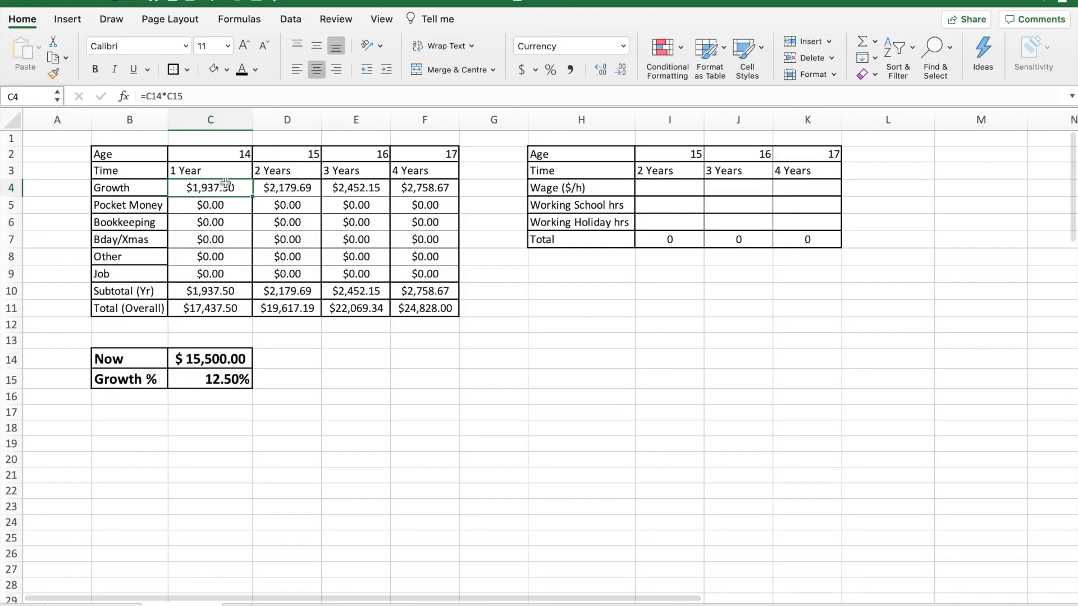
click(192, 296)
drag(211, 275, 219, 190)
key(Down)
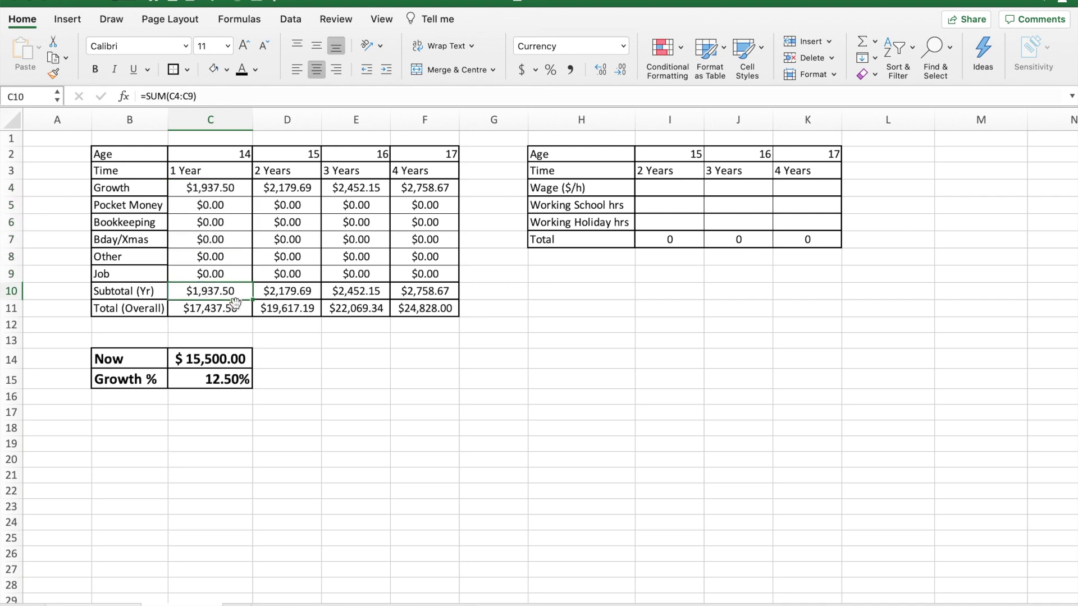
click(220, 305)
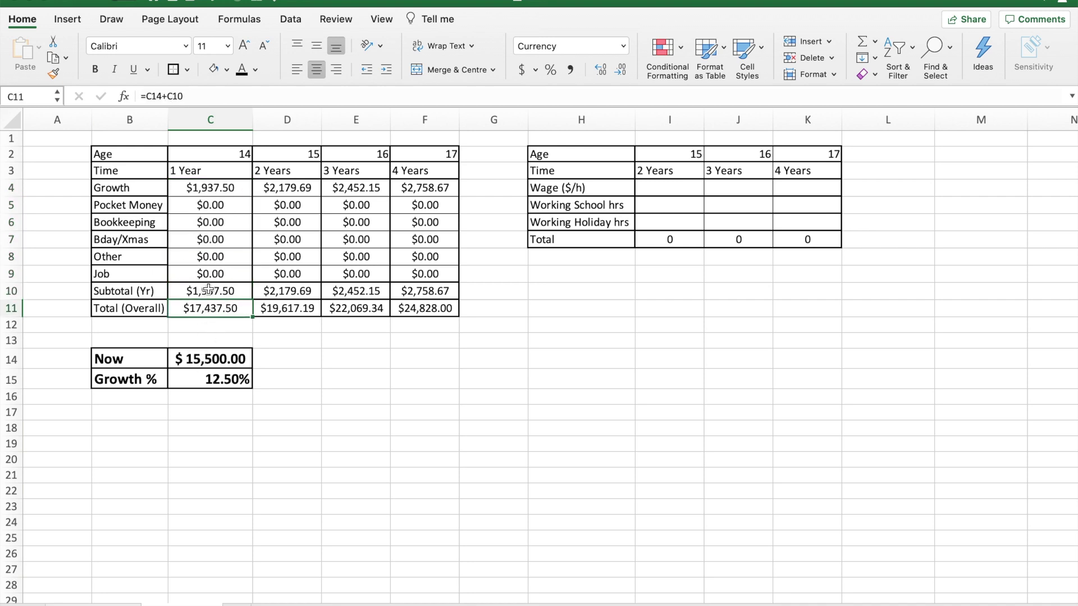
click(285, 310)
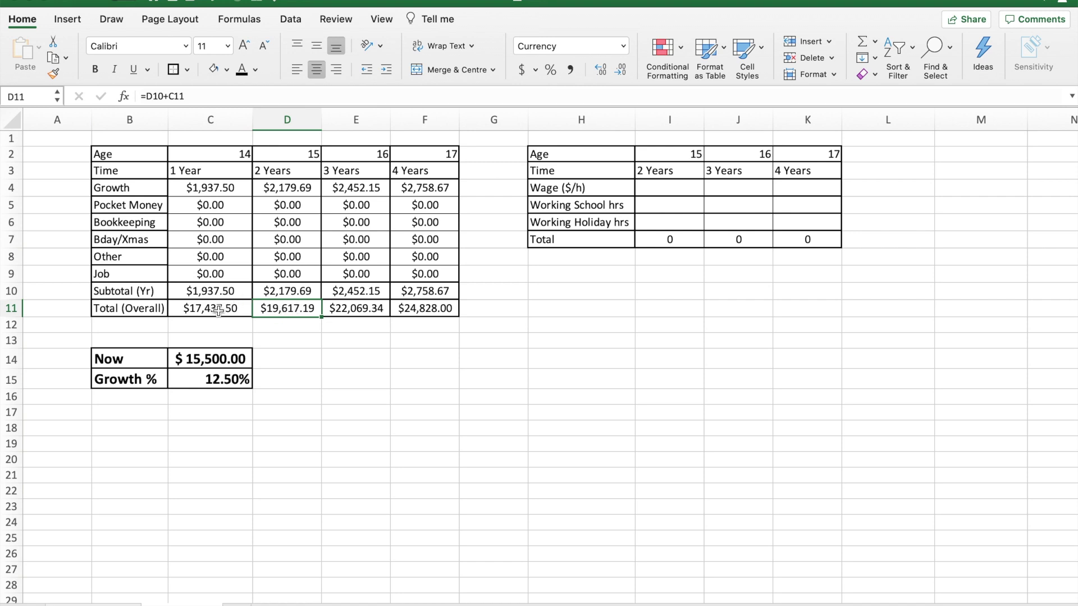
click(199, 312)
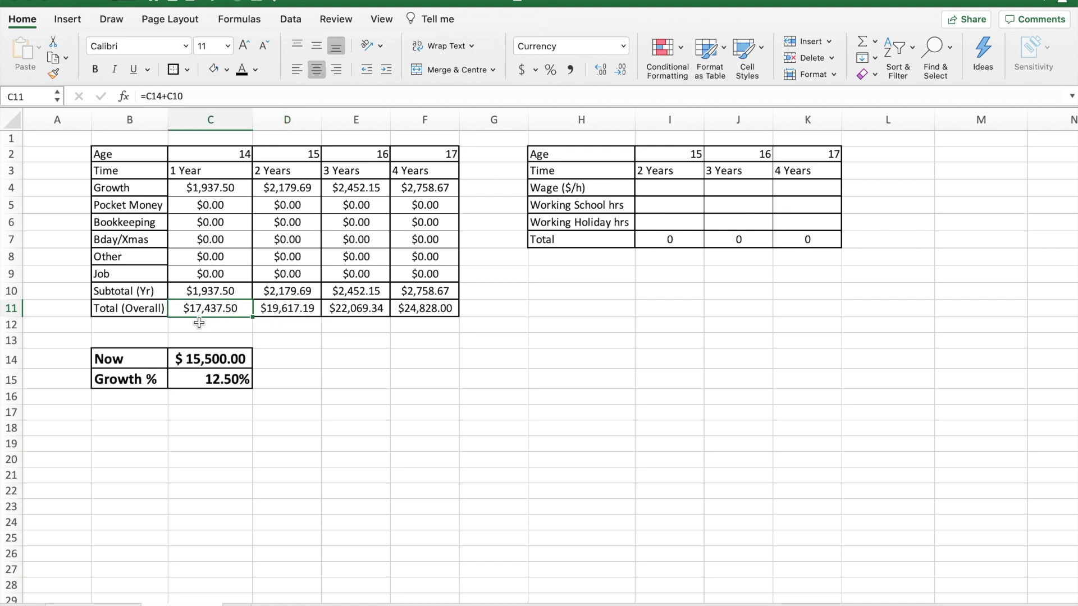
click(275, 309)
click(276, 293)
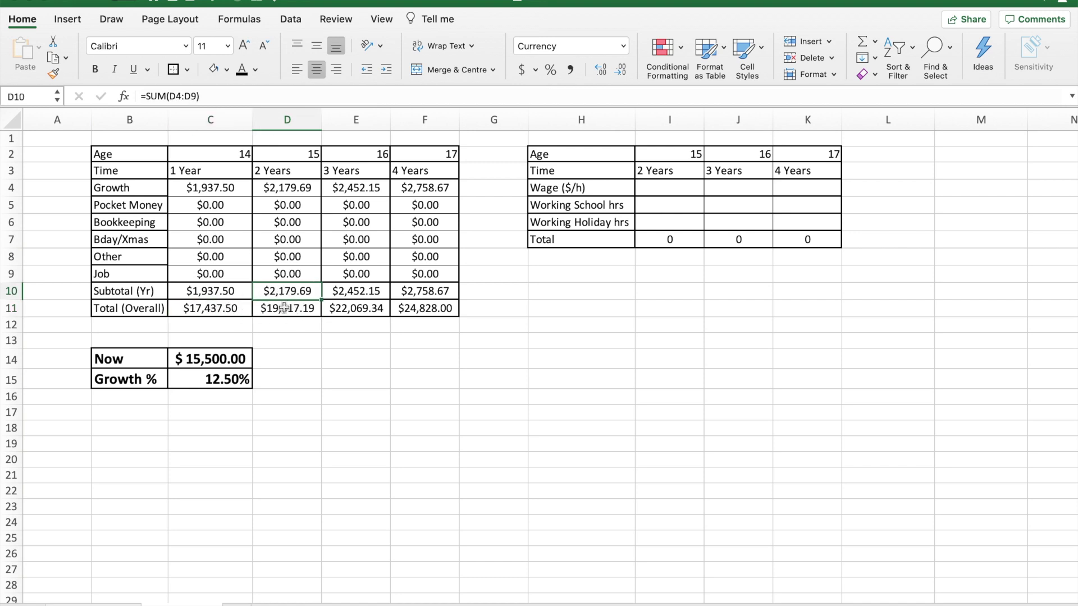
click(285, 308)
click(436, 308)
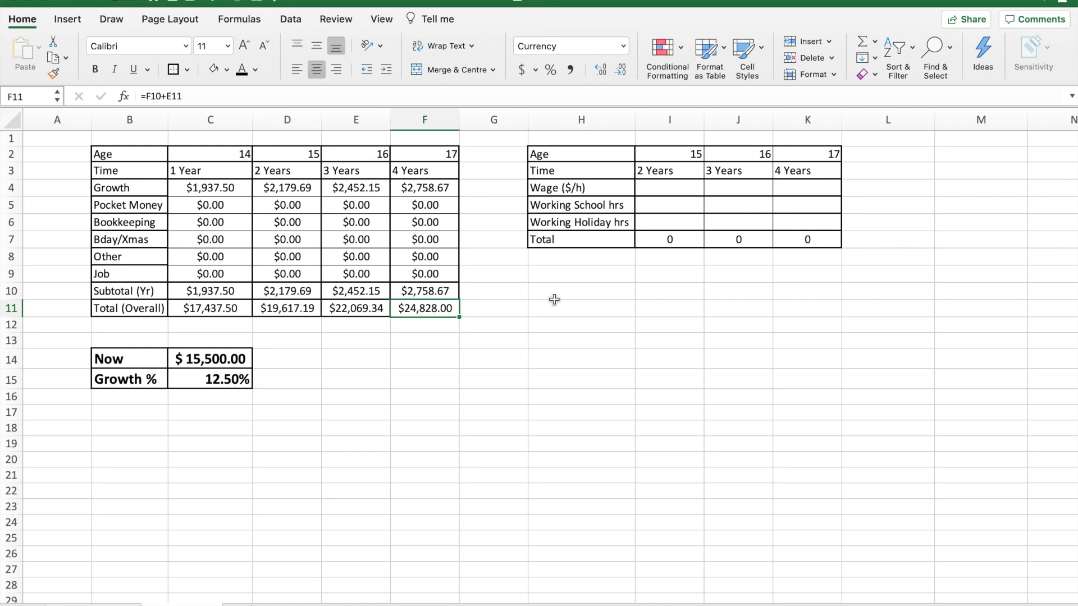
click(663, 185)
click(238, 189)
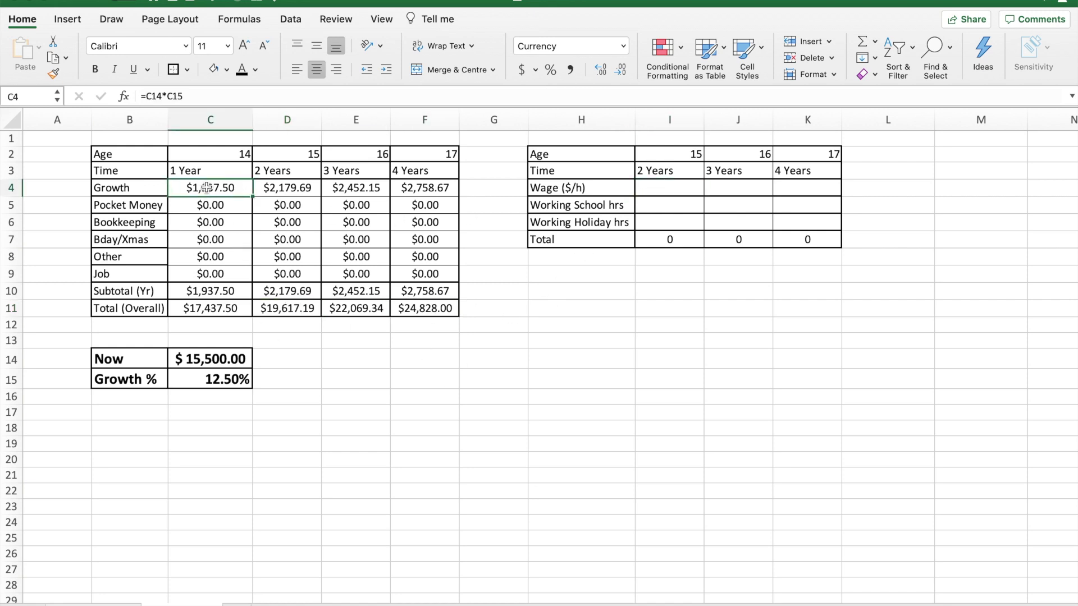
click(209, 206)
Set Pocket Money to $520.00 for year one and =12*52 for year two
key(BackSpace)
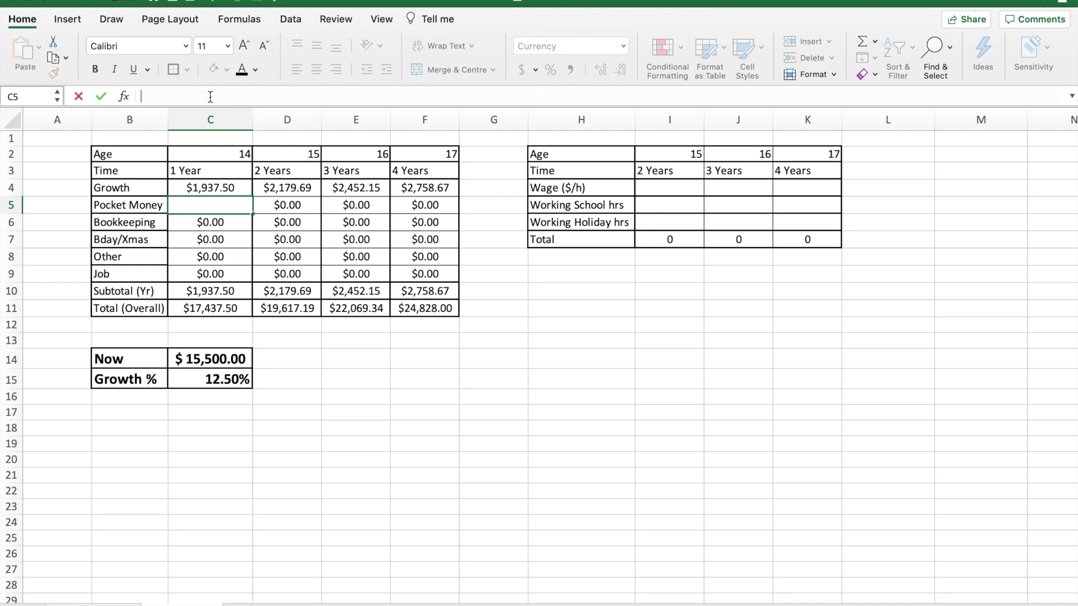
text(10)
text(=)
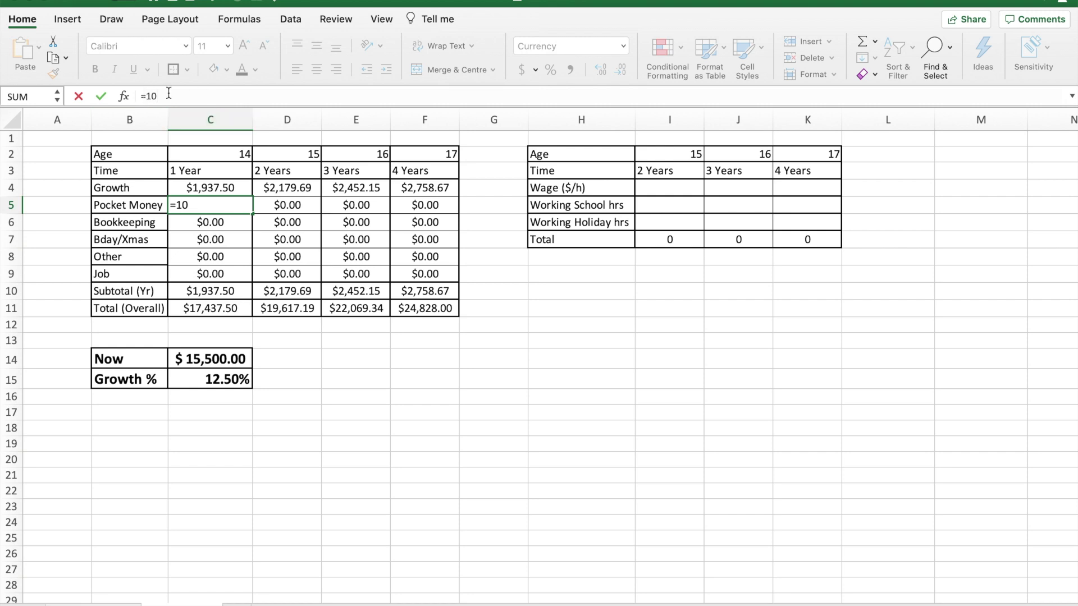
text(*52)
key(Tab)
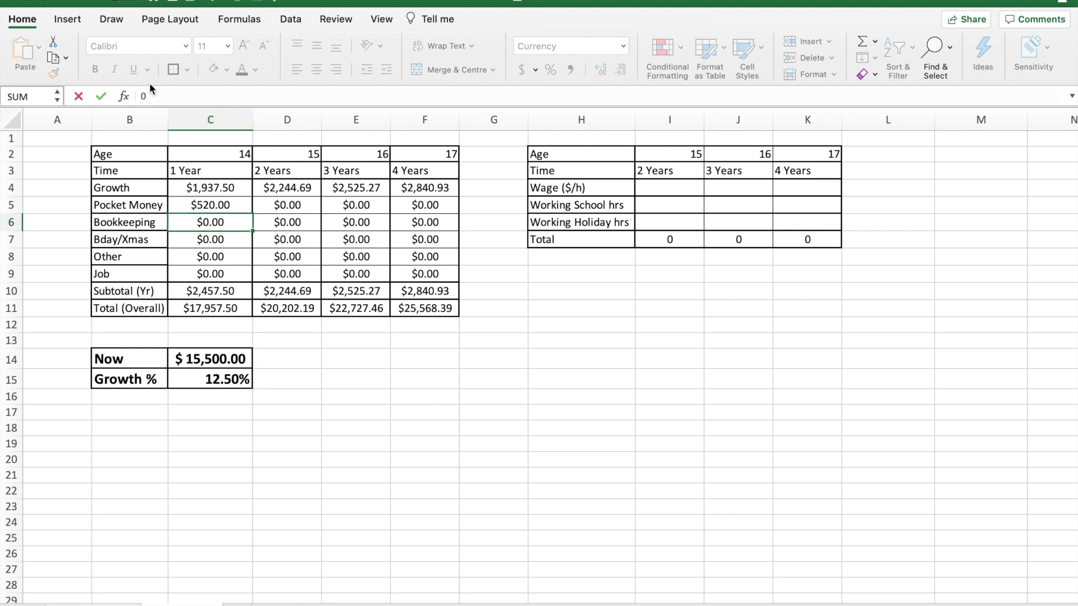
text(=*5212)
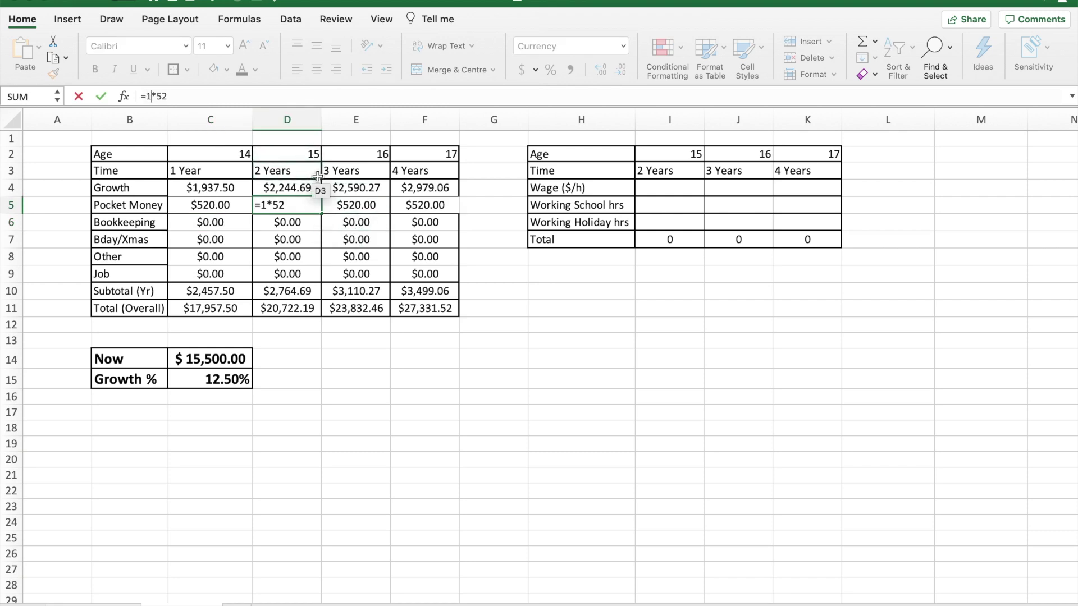
key(Return)
Change years 3 and 4 Pocket Money formulas to =15*52 and =20*52
click(345, 206)
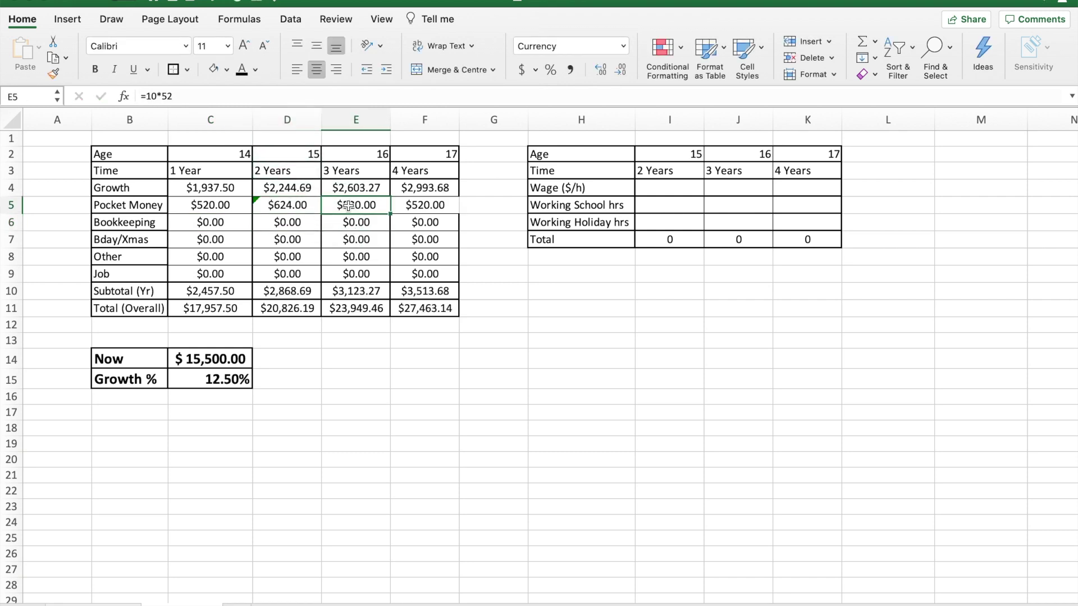
click(148, 96)
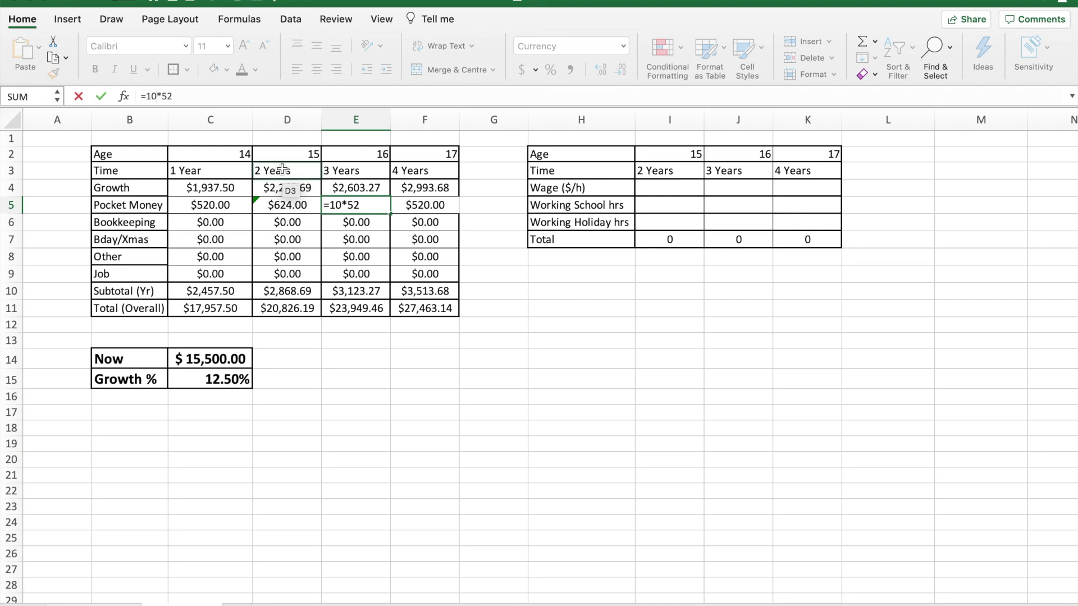
key(BackSpace)
text(5)
key(Return)
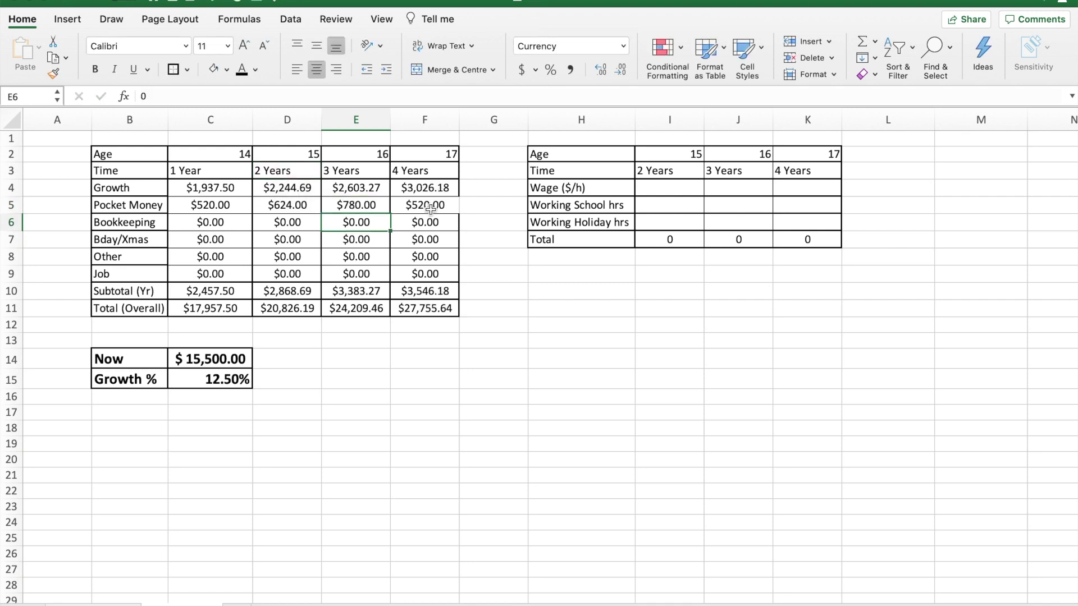
click(425, 205)
click(158, 96)
key(BackSpace)
key(BackSpace)
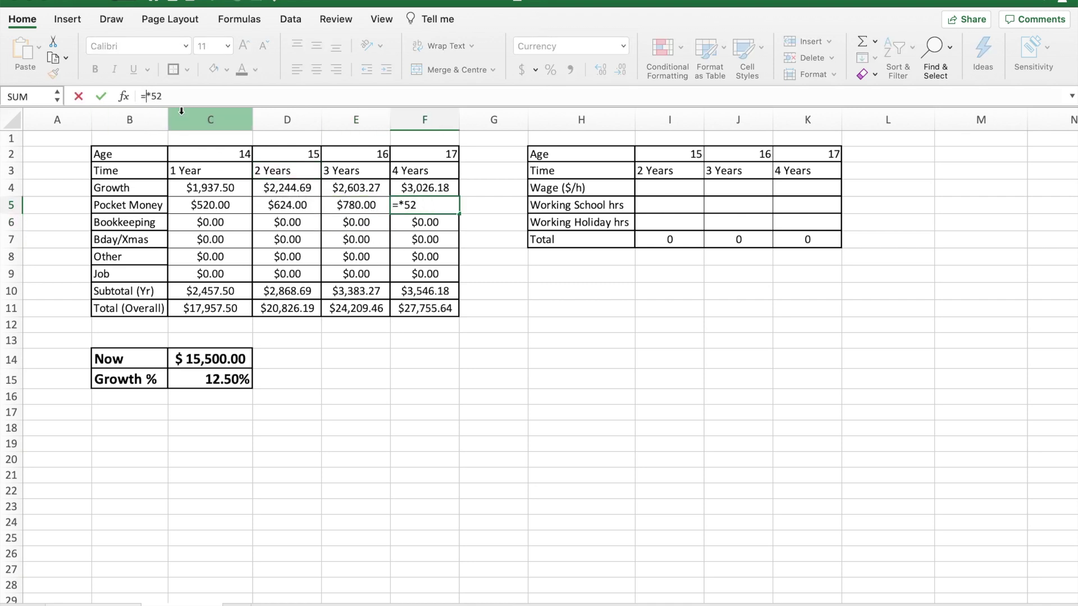
text(20)
key(Return)
click(247, 223)
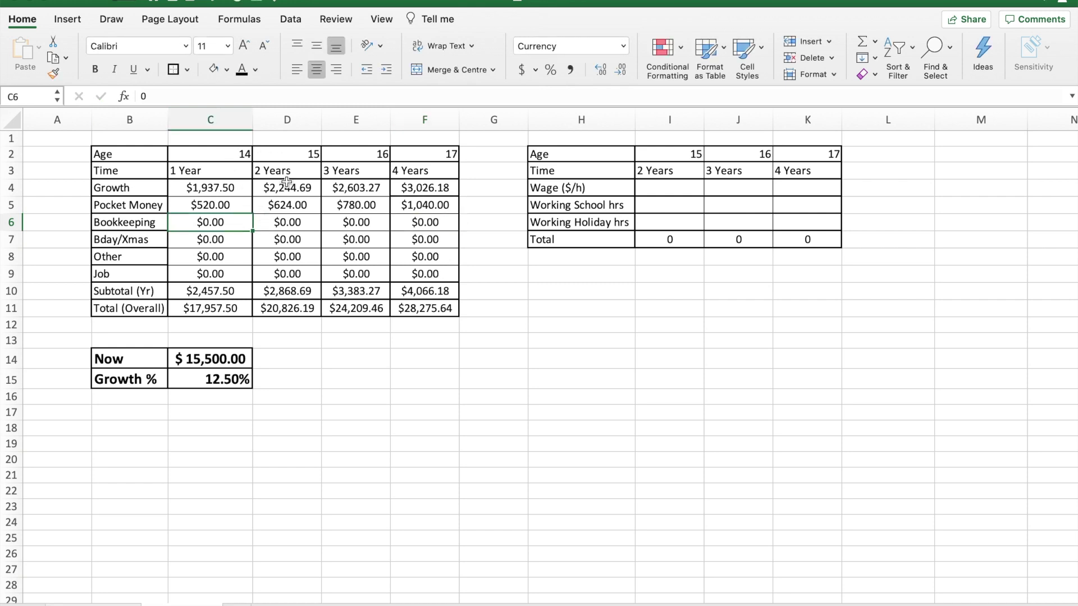
Enter Bookkeeping of $180.00 (=15*12) for year one and $216.00 (=18*12) for year two
click(312, 96)
key(BackSpace)
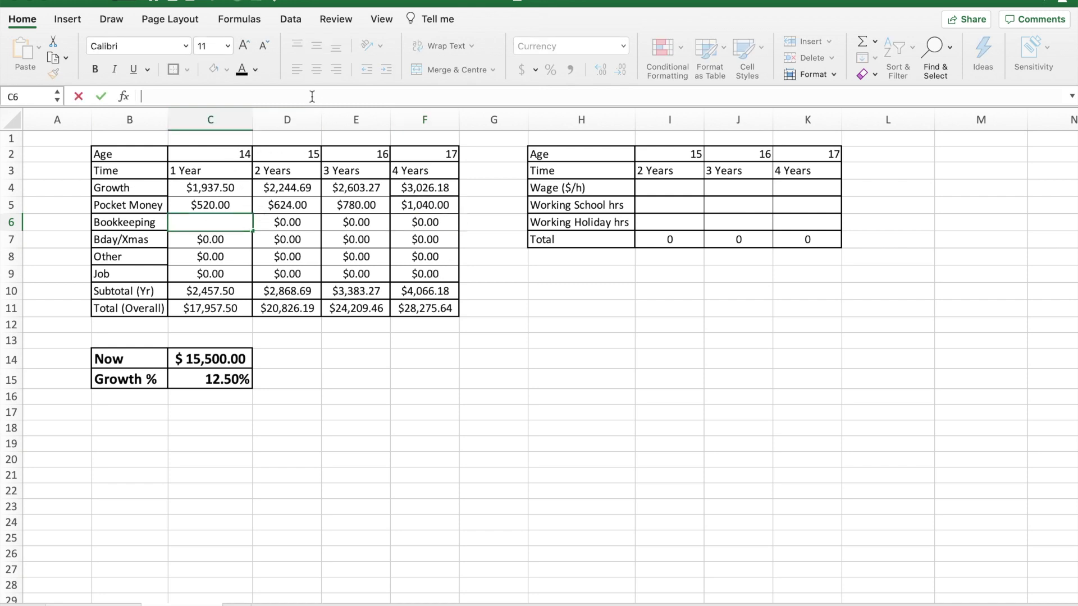
text(=15*12)
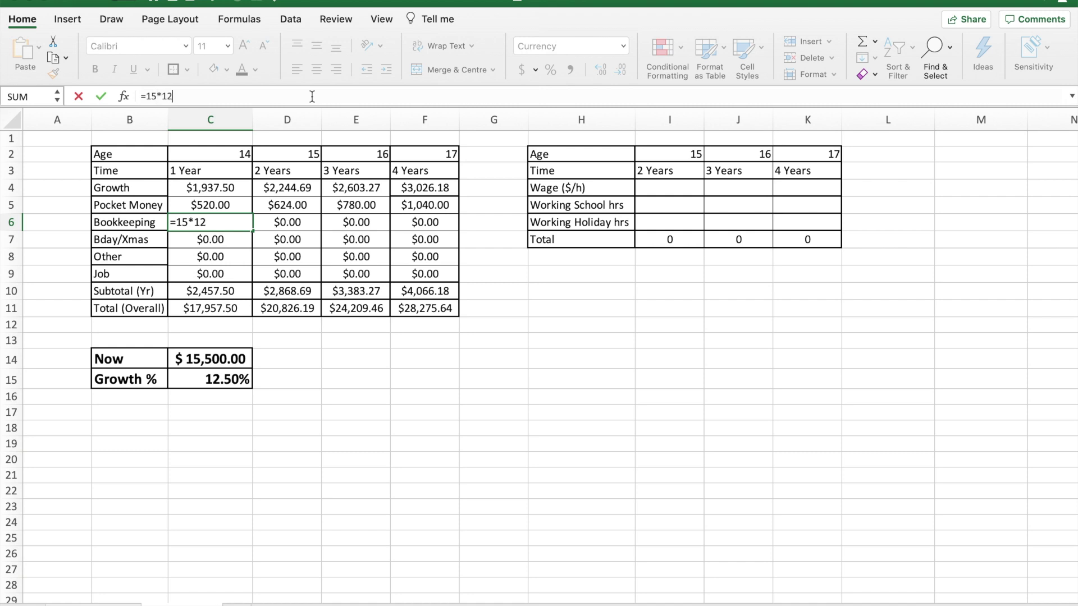
key(Tab)
text(=15*12)
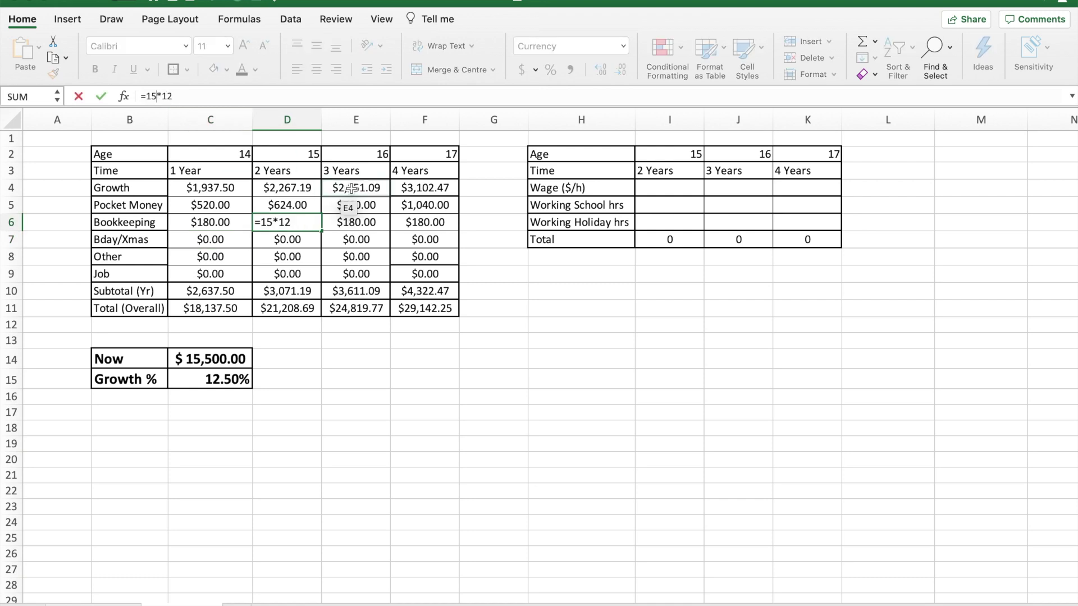
key(Left)
key(Left)
key(Left)
key(BackSpace)
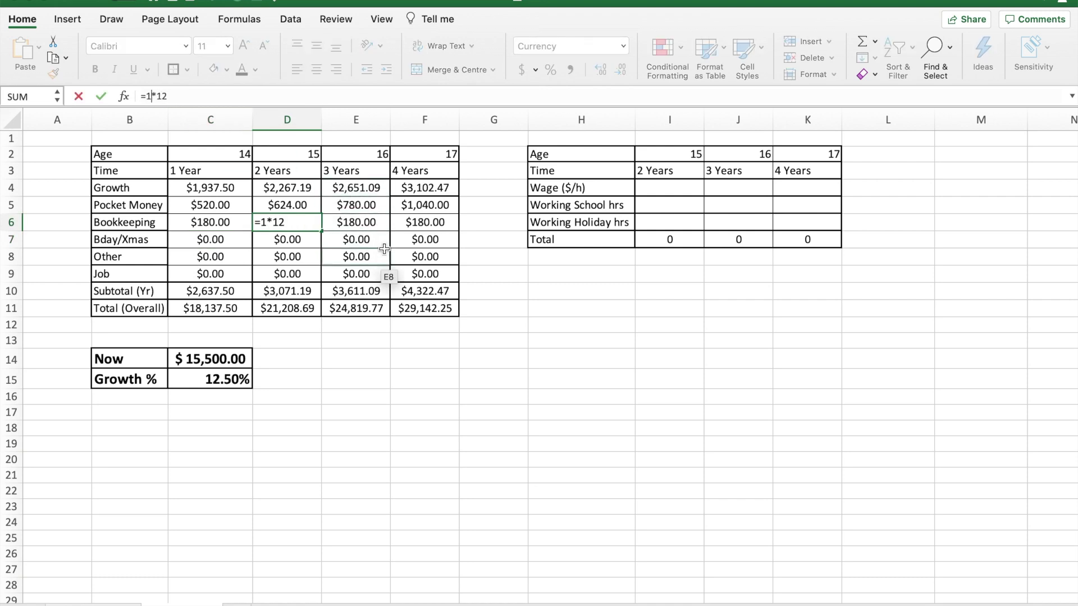
text(8)
key(Return)
Set Bookkeeping for years 3 and 4 to $216.00 and $240.00 (=20*12)
click(362, 224)
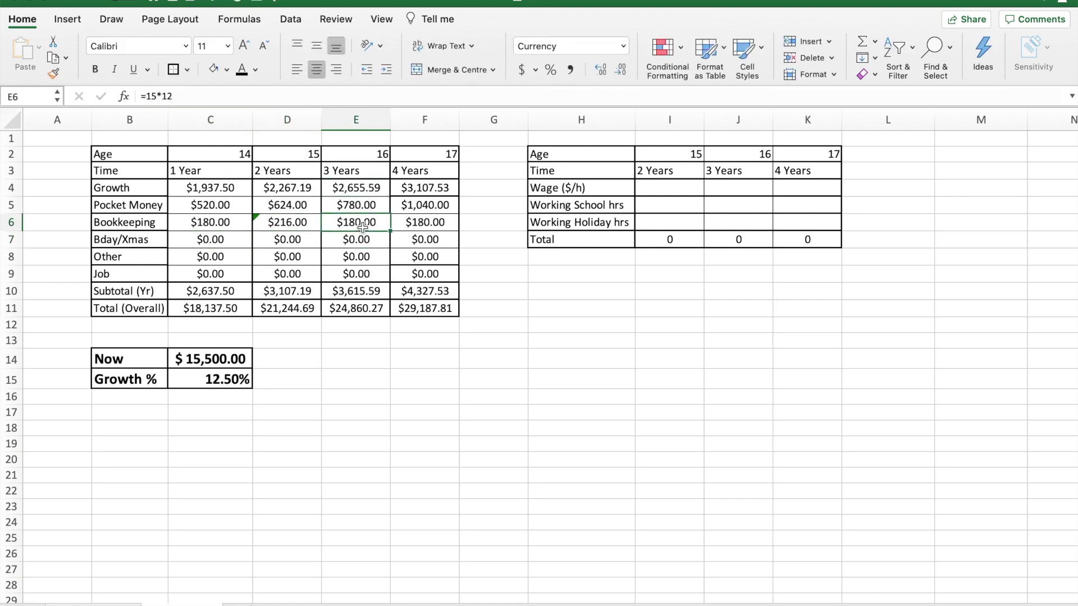
click(158, 97)
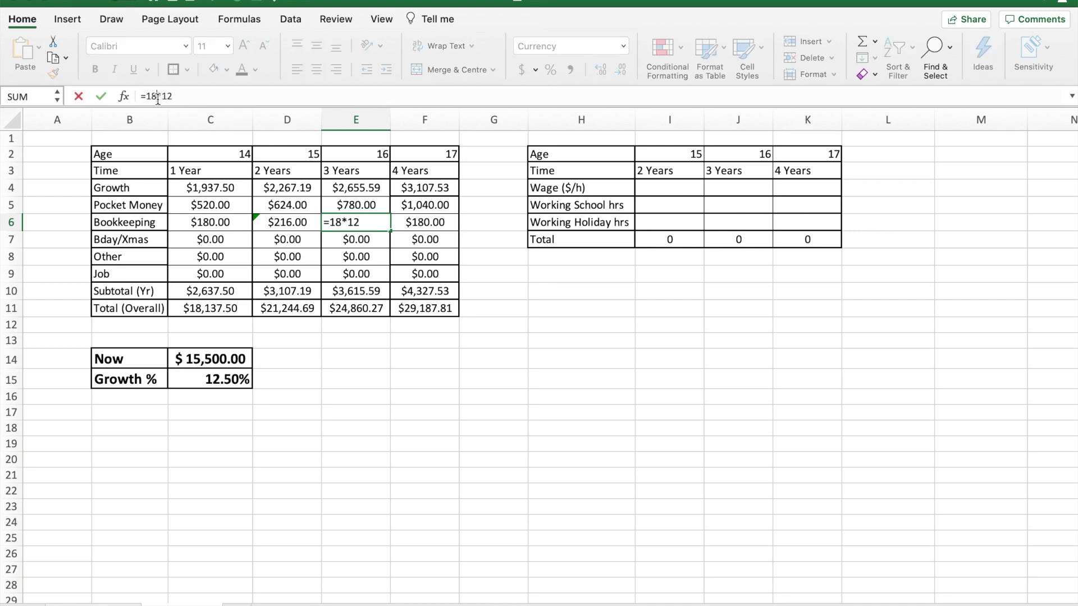
key(Return)
click(440, 228)
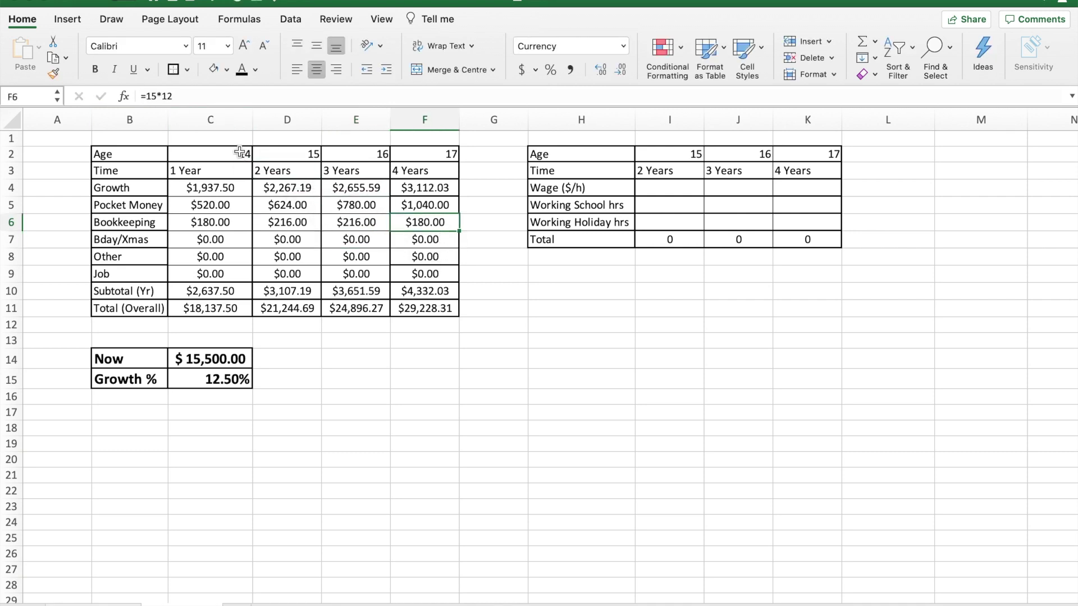
click(156, 97)
key(BackSpace)
key(BackSpace)
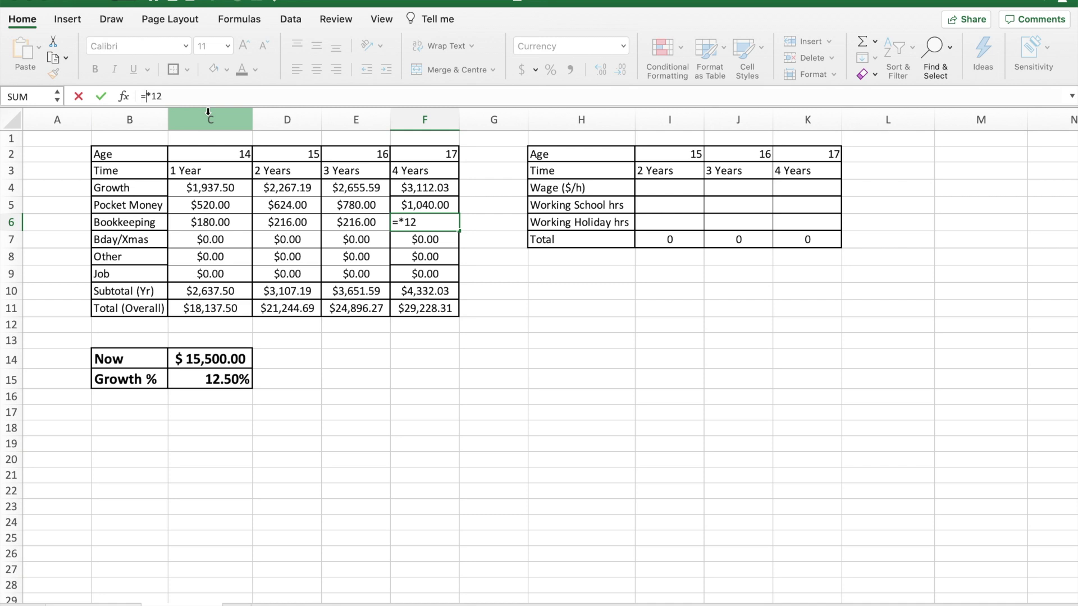
text(20)
key(Return)
Review the Pocket Money and four yearly Bookkeeping formulas
click(356, 214)
click(346, 226)
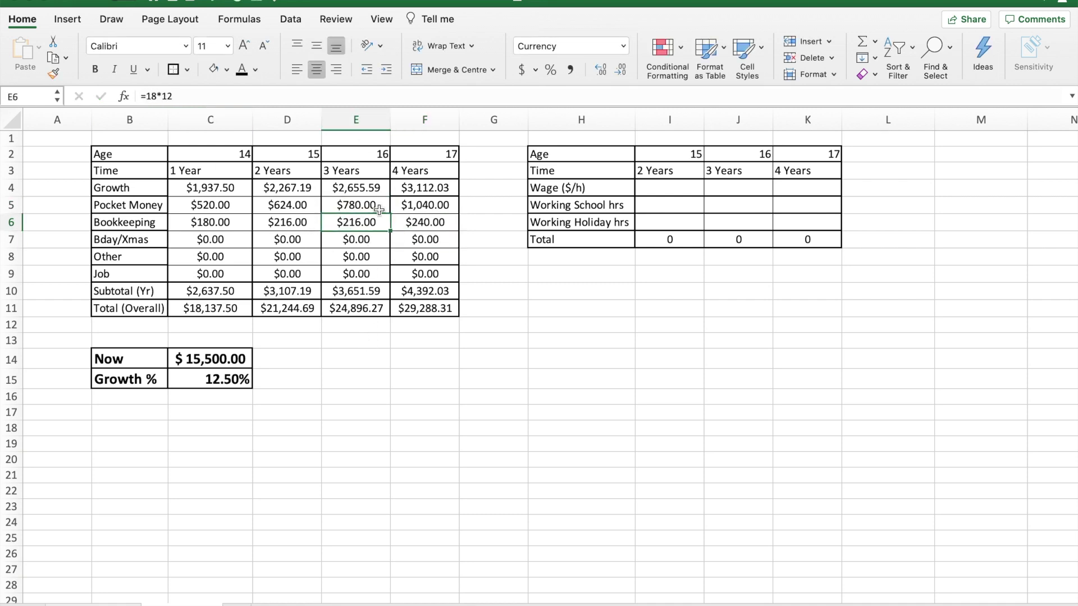
click(238, 242)
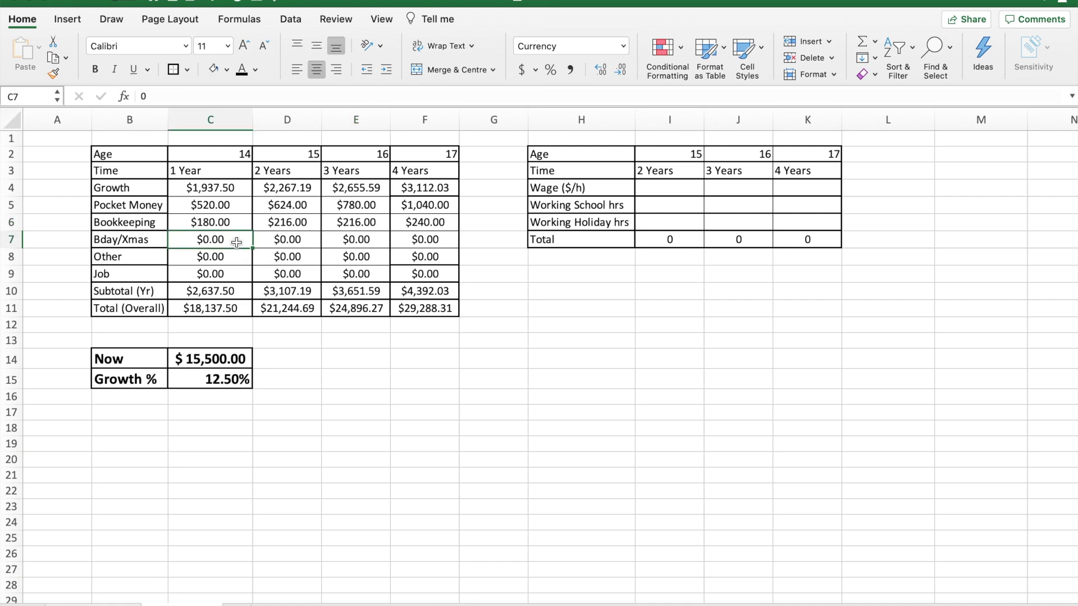
click(237, 226)
click(317, 228)
click(383, 230)
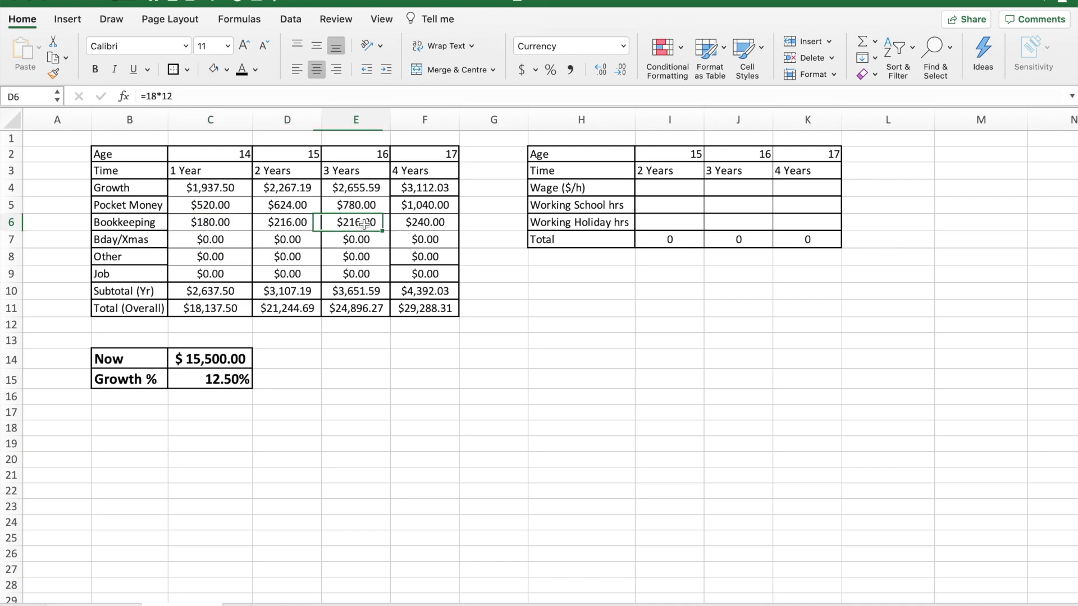
click(418, 230)
click(210, 250)
click(203, 240)
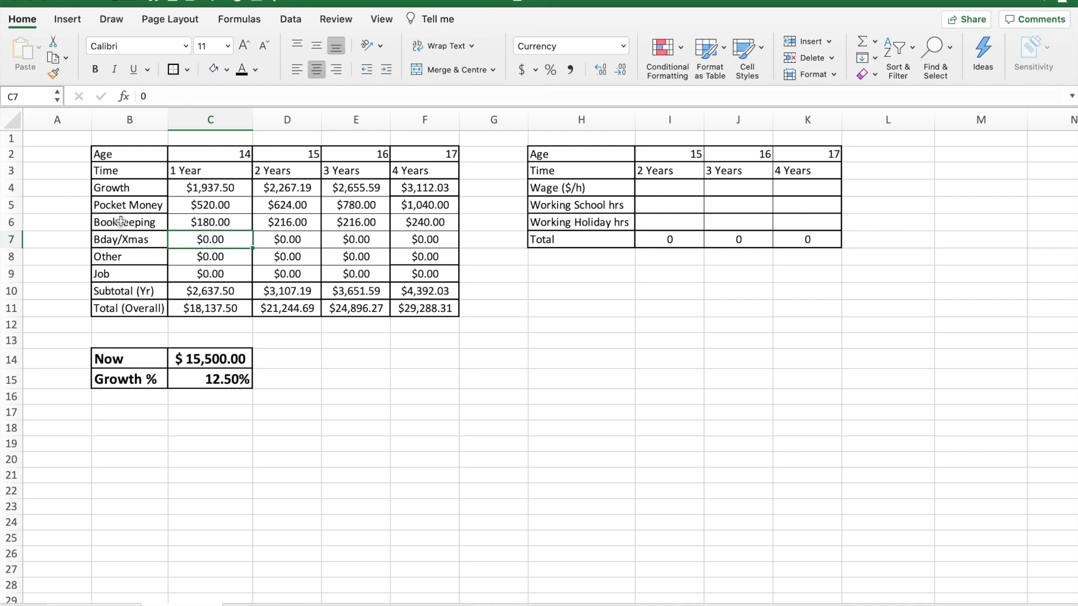
Enter Bday/Xmas income of $150 for year one and $200 for year two
click(264, 91)
key(BackSpace)
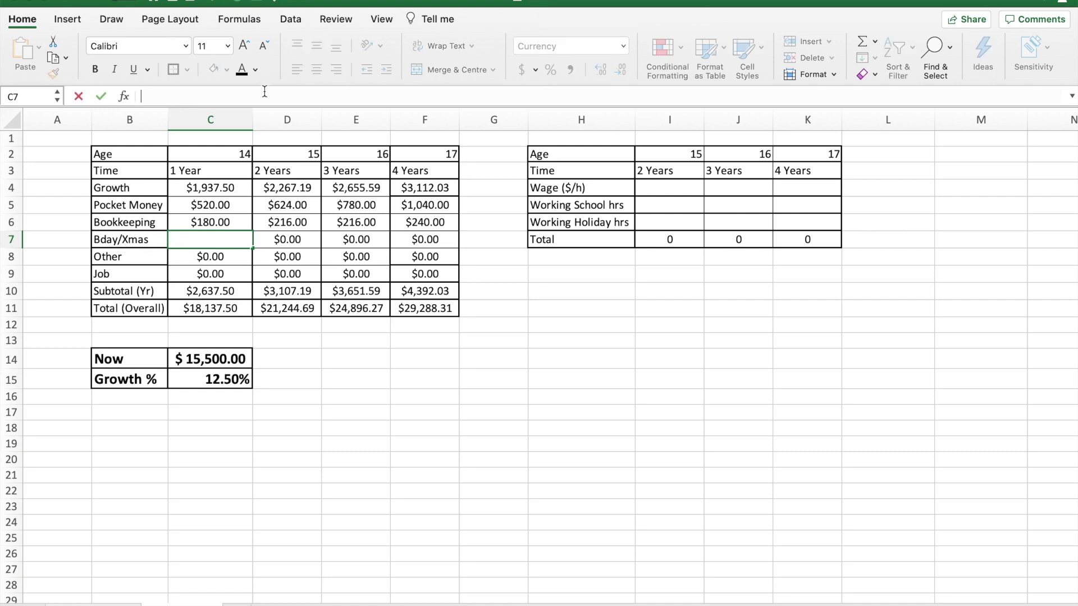
text(150)
key(Return)
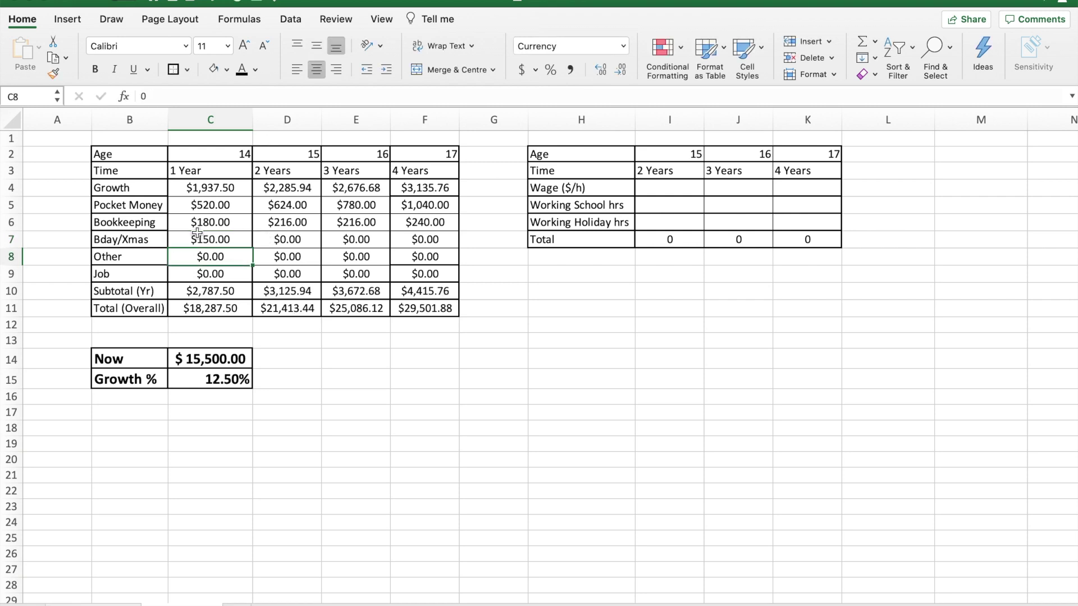
click(198, 234)
click(300, 237)
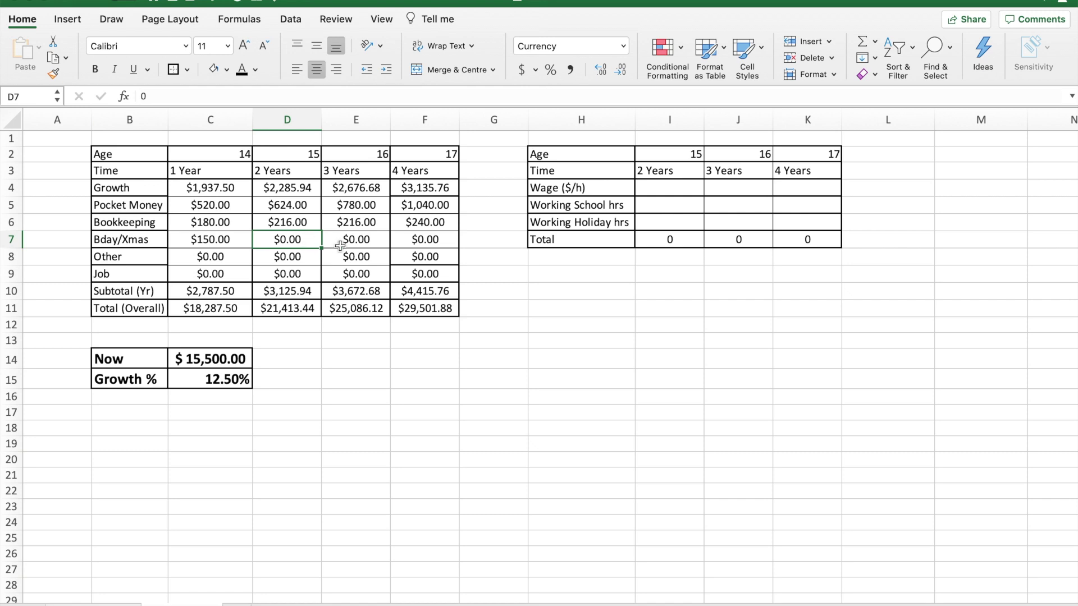
text(200)
key(Return)
Enter Bday/Xmas income of $250 and $300 for years three and four
click(361, 251)
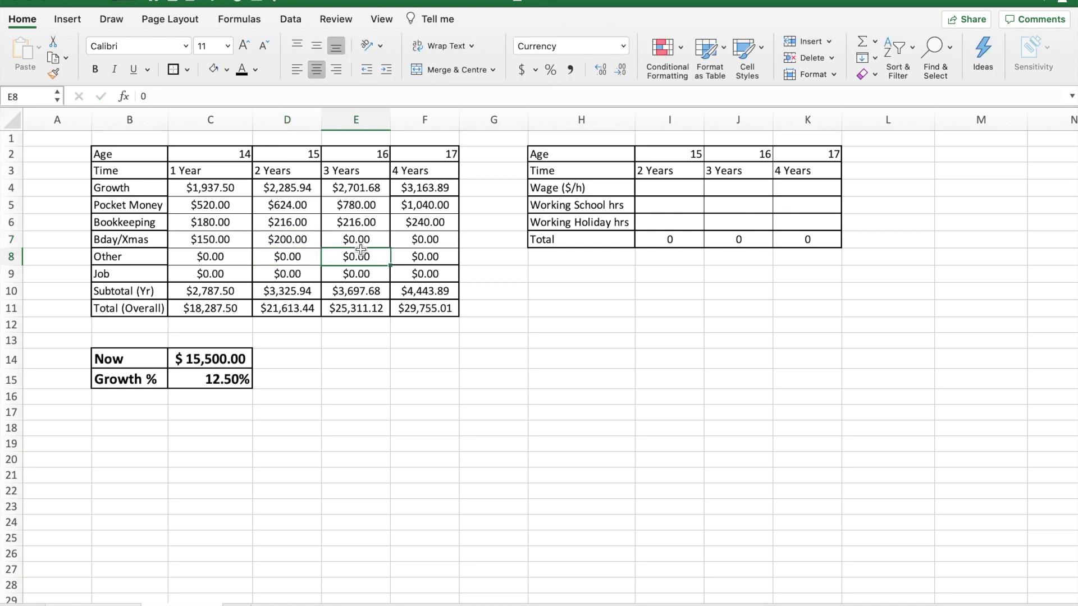
click(361, 240)
text(250)
key(Tab)
text(300)
key(Return)
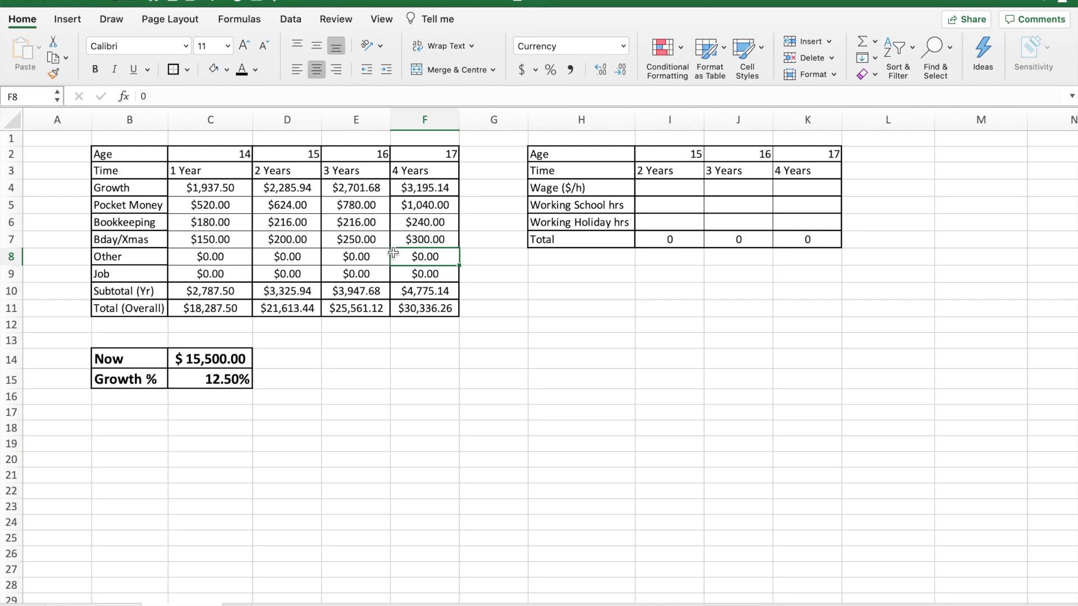
click(482, 255)
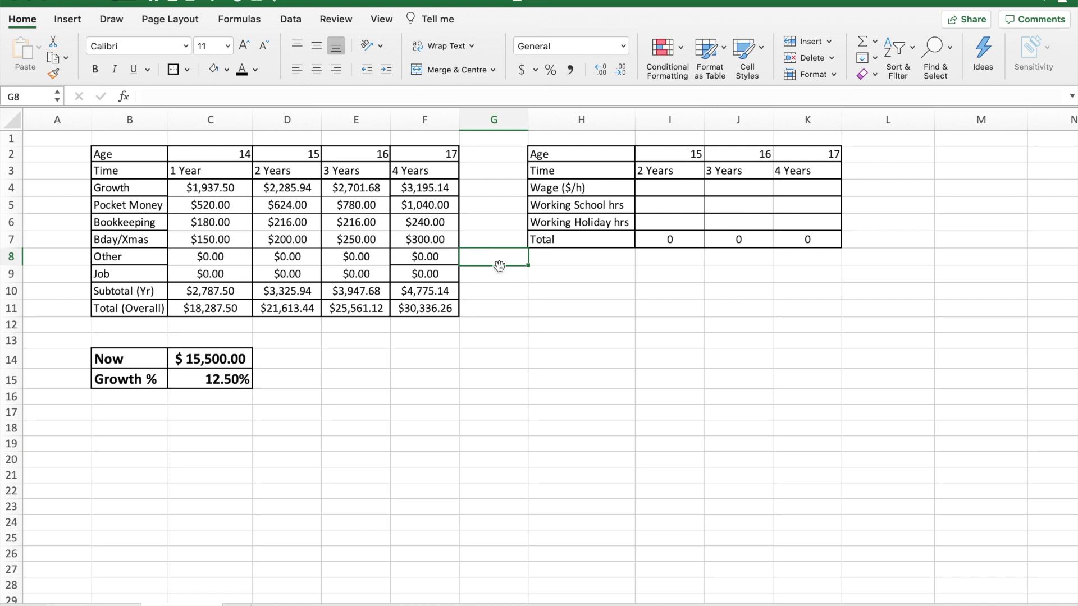
click(506, 322)
click(500, 311)
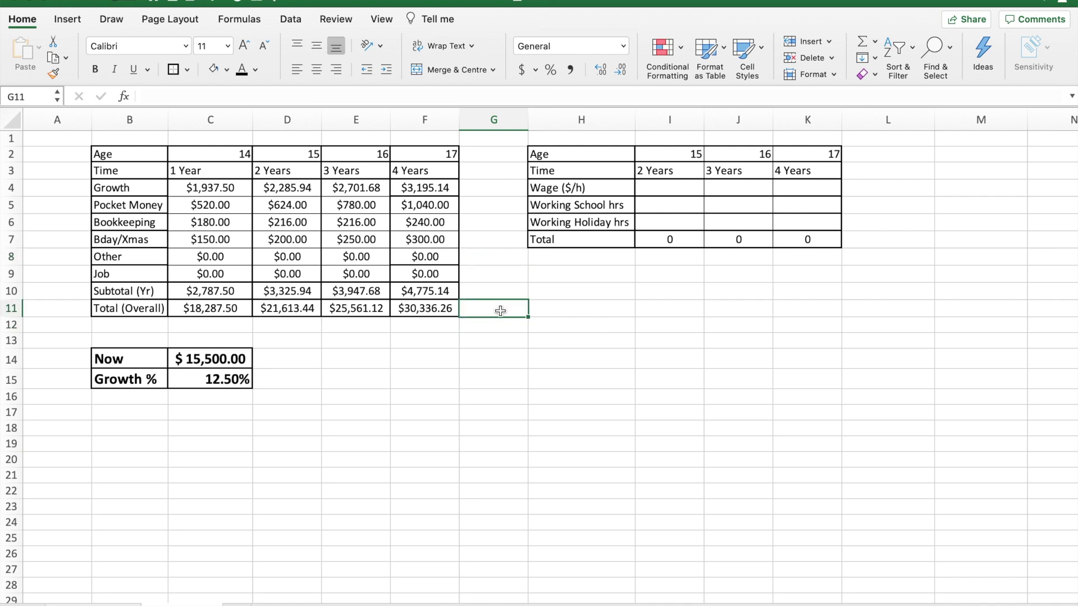
click(481, 330)
click(211, 256)
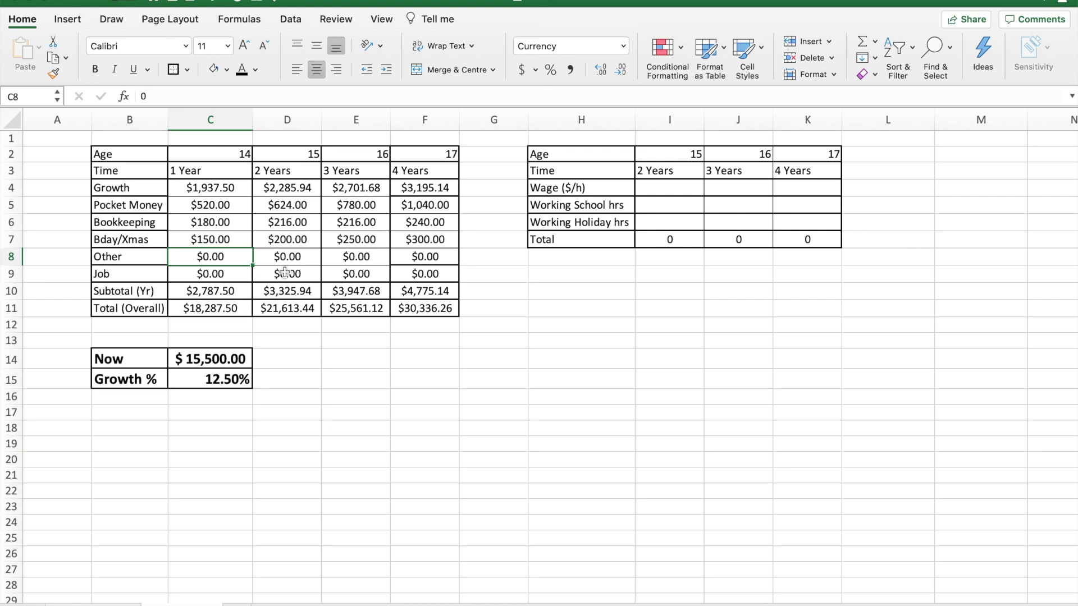
click(200, 207)
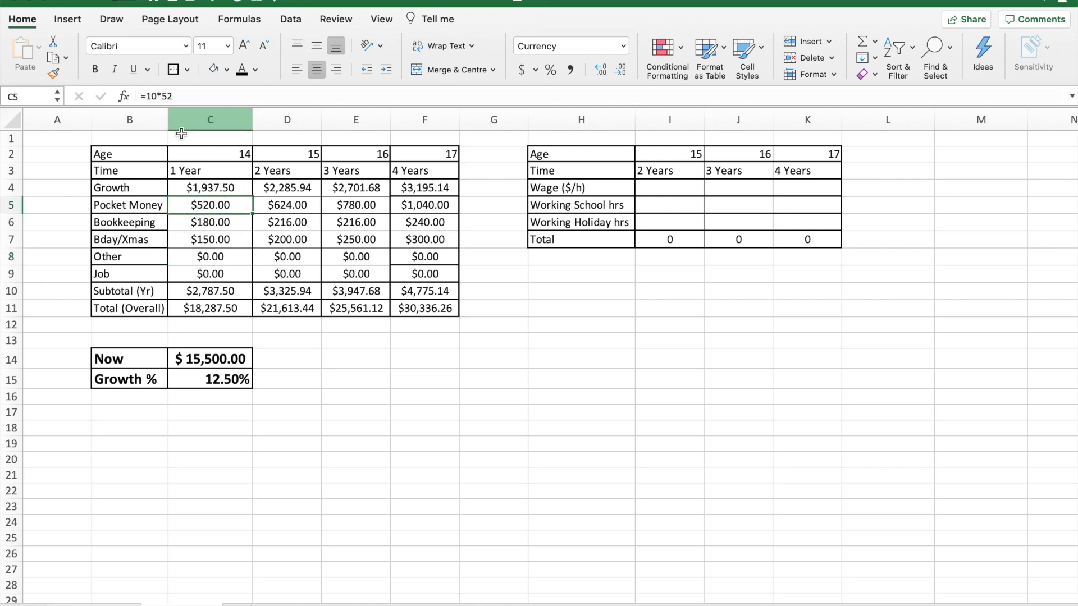
click(225, 260)
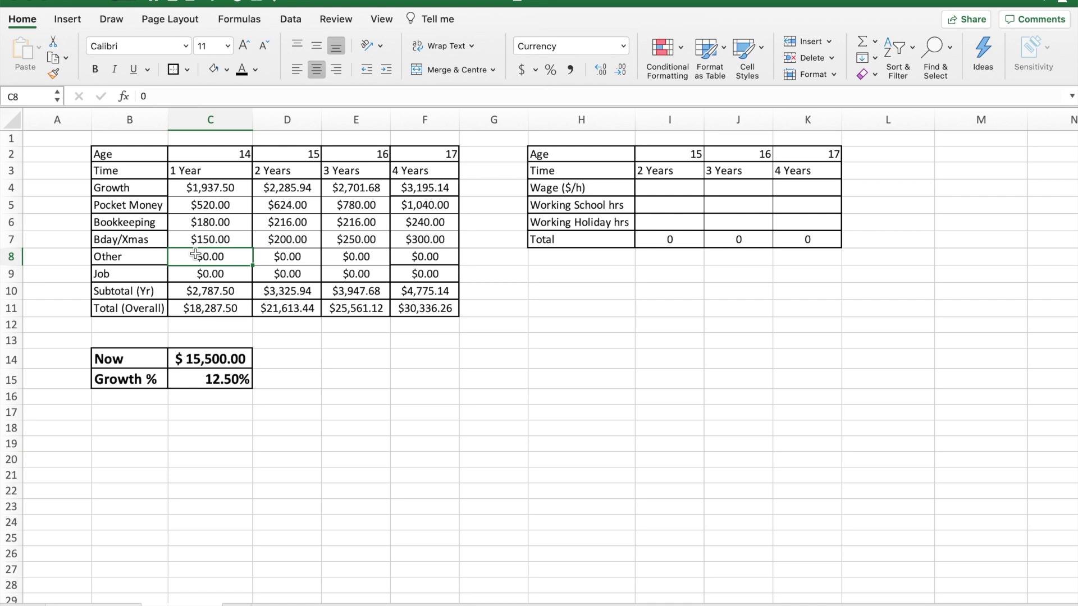
click(277, 255)
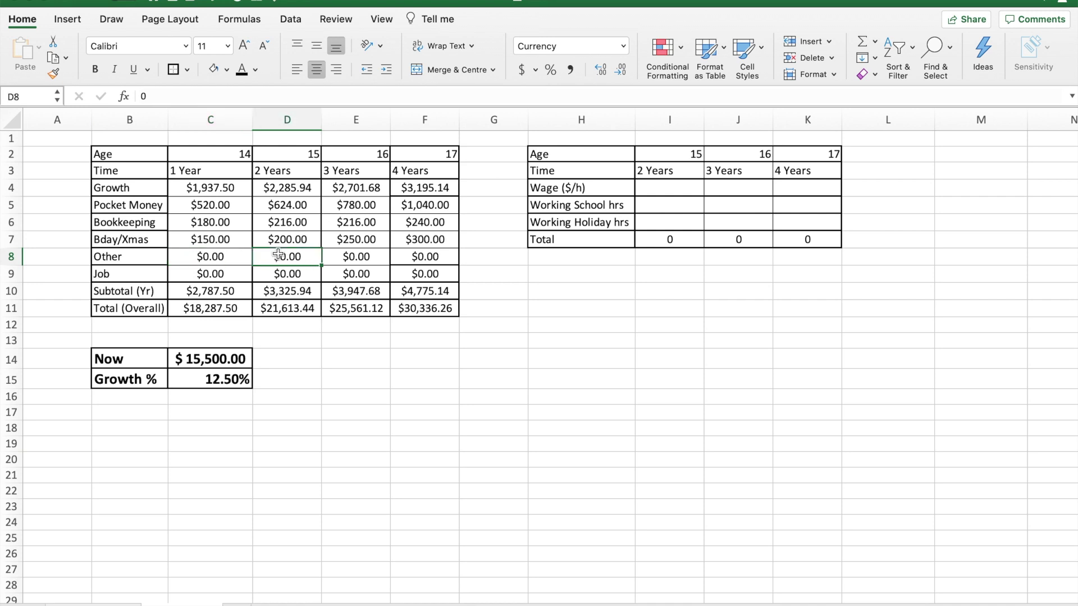
click(208, 256)
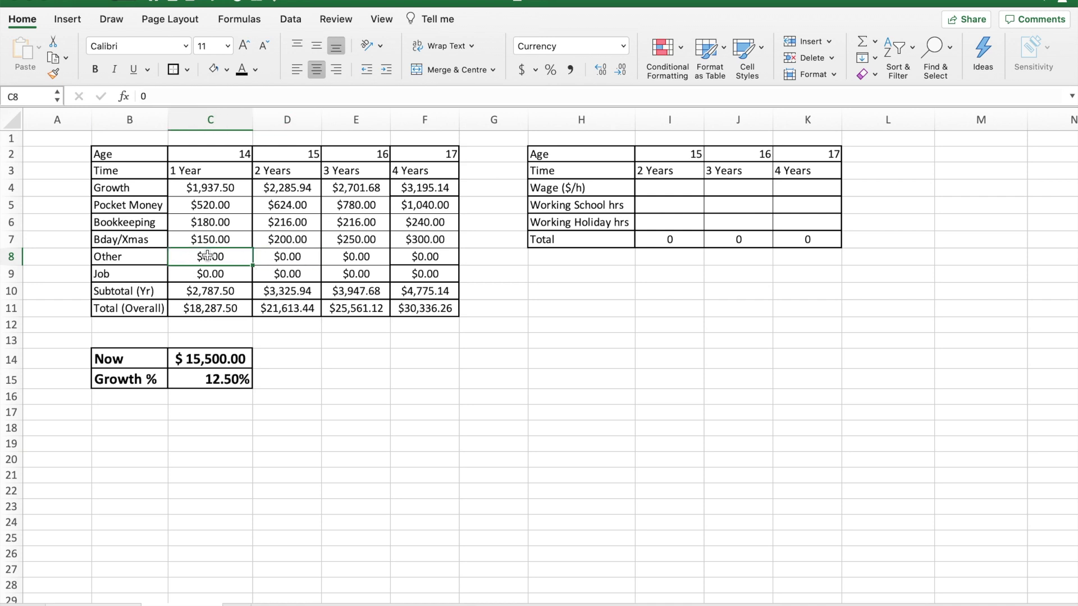
click(182, 94)
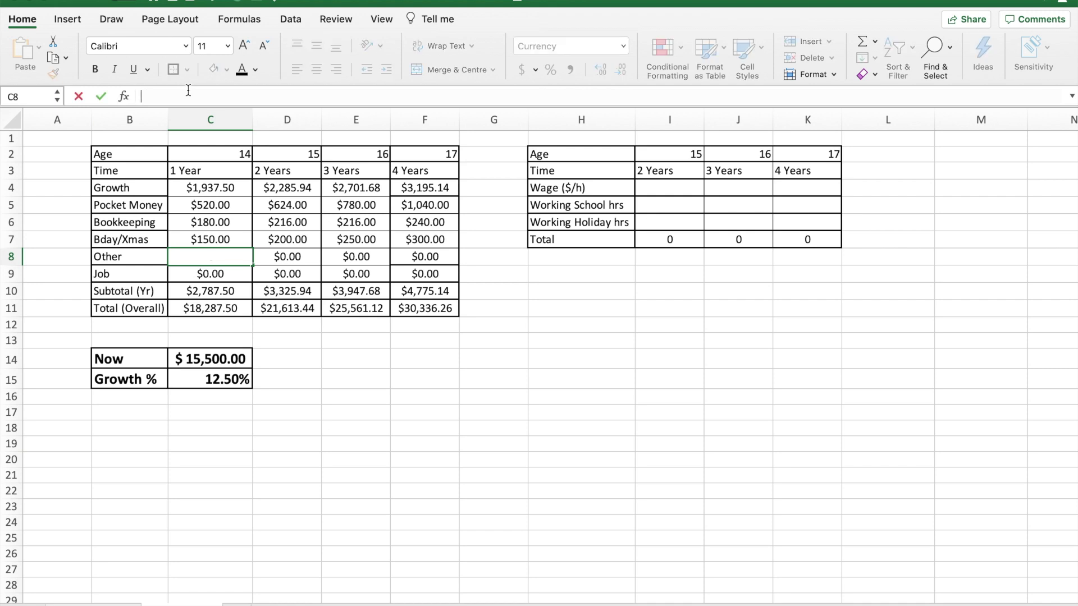
Enter $50, $75, $100 and $150 in the Other row for ages 14 to 17
text(50)
key(Return)
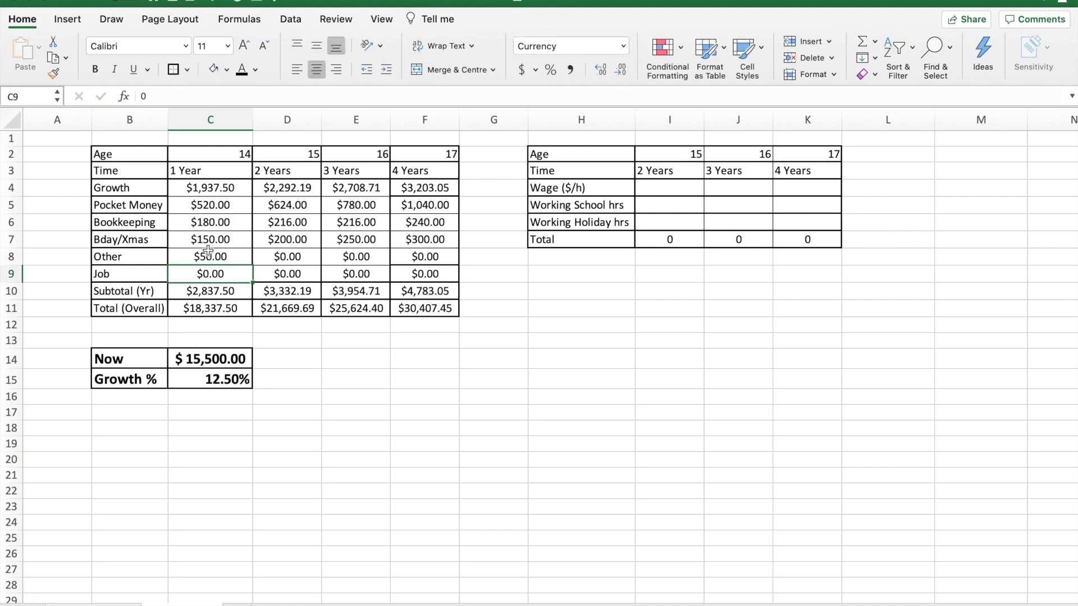
key(Up)
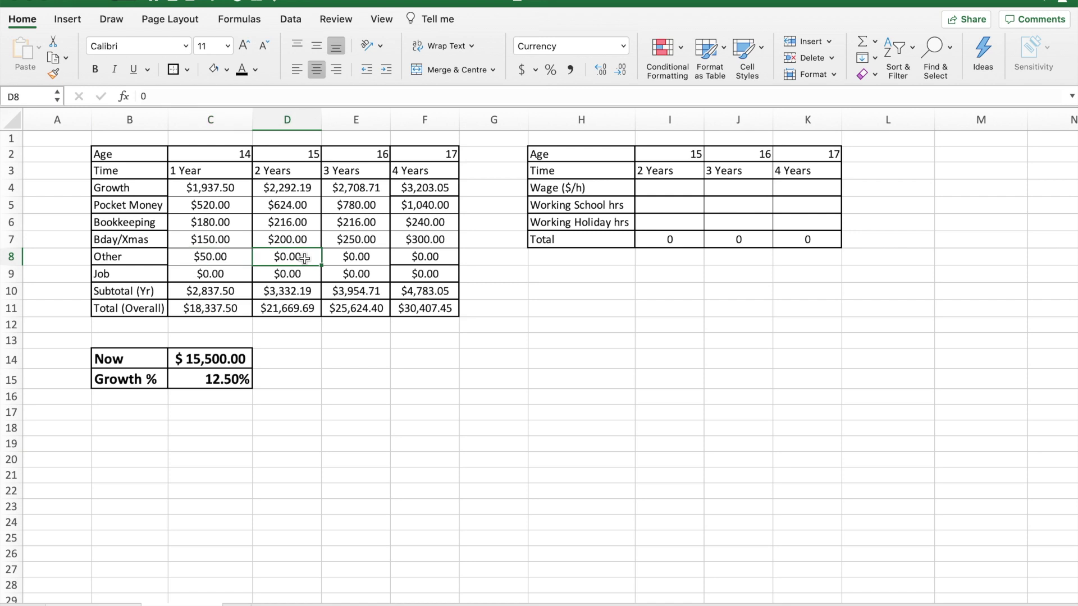
click(304, 260)
text(75)
click(377, 258)
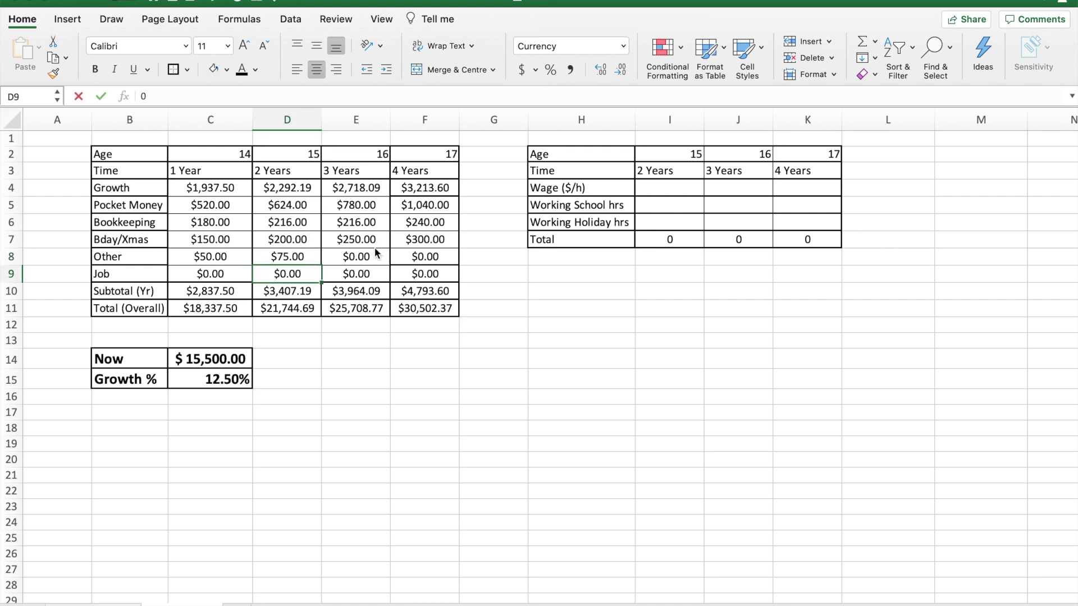
text(100)
key(Return)
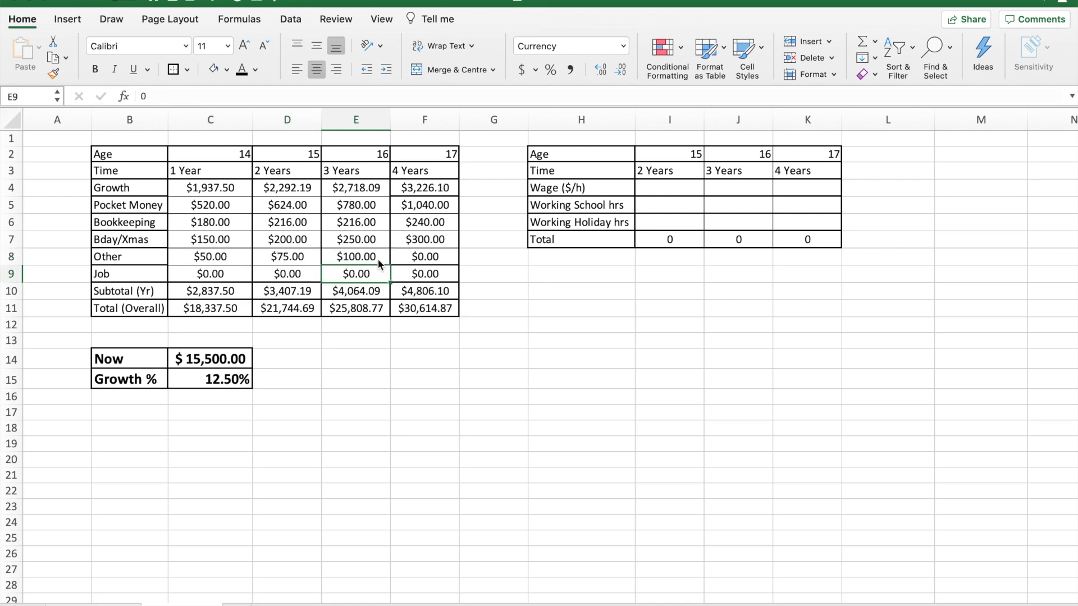
click(422, 260)
text(150)
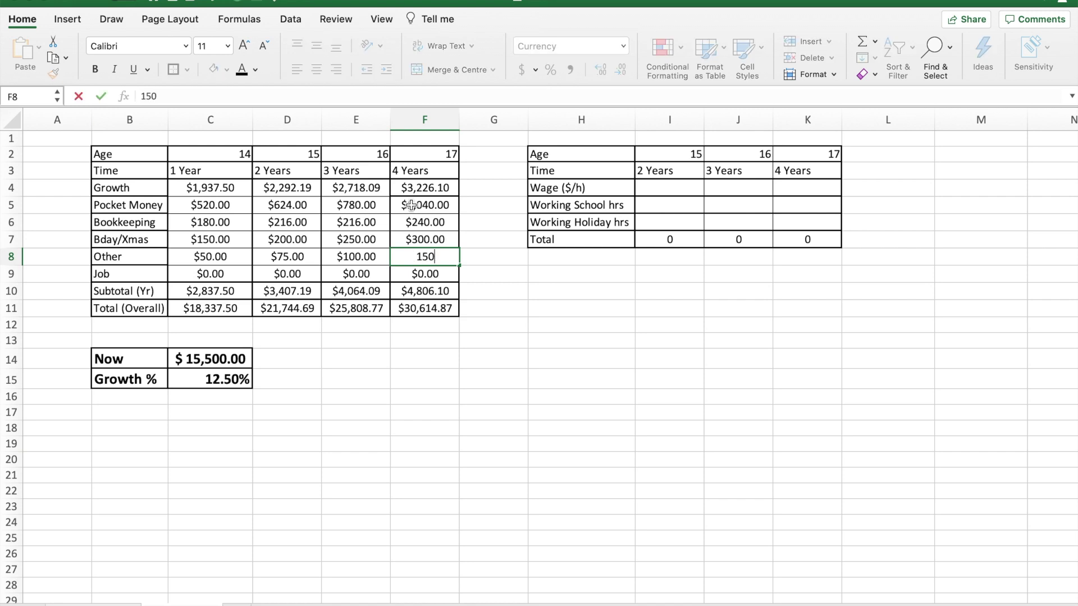
key(Return)
click(425, 258)
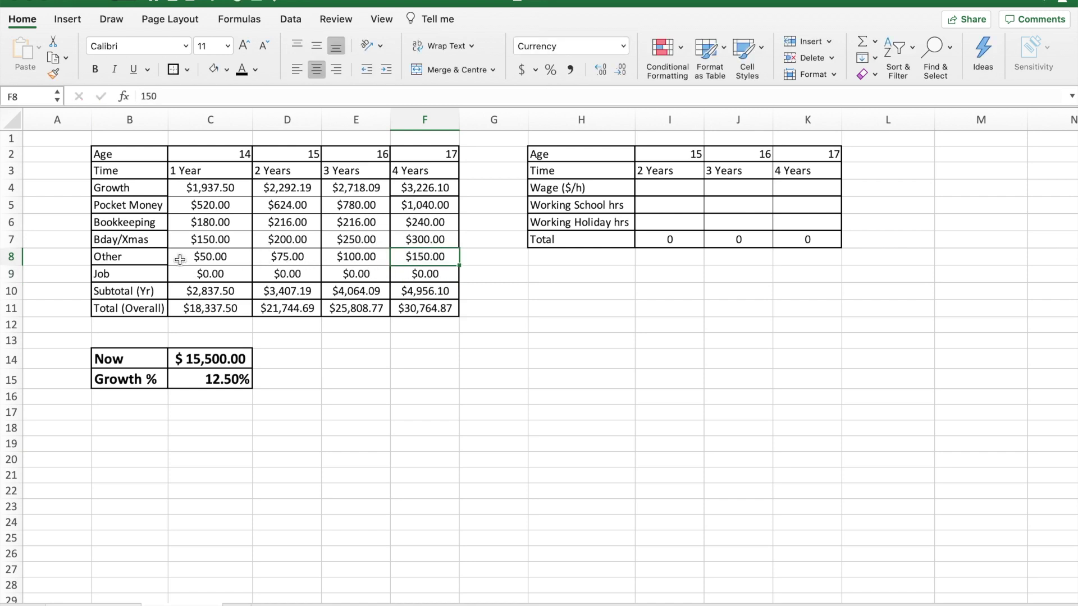
Review the Job row amounts for ages 14 to 17
click(225, 272)
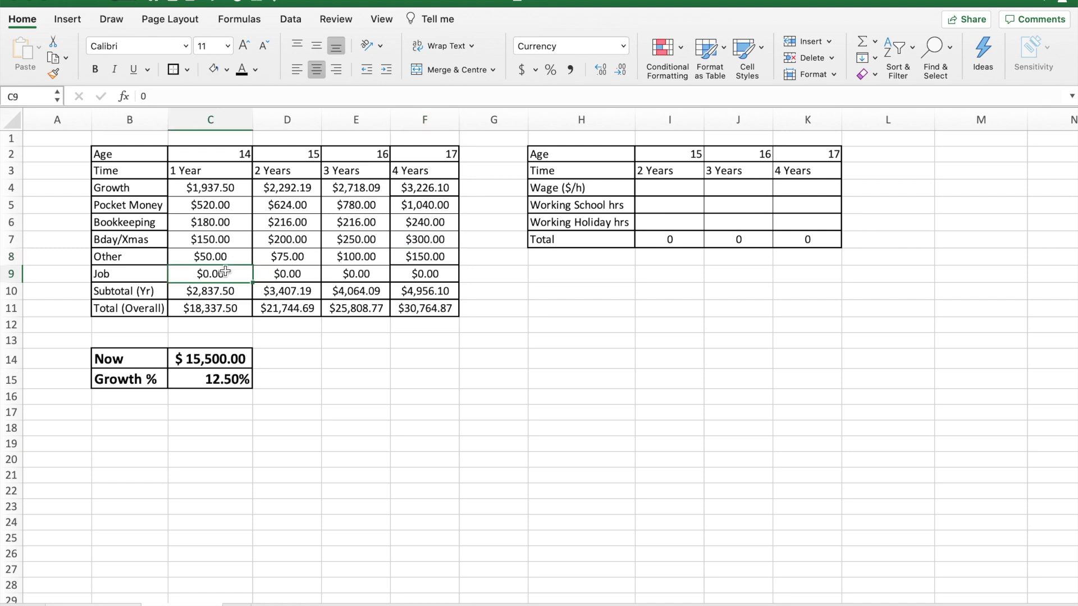
click(271, 275)
click(360, 275)
click(292, 275)
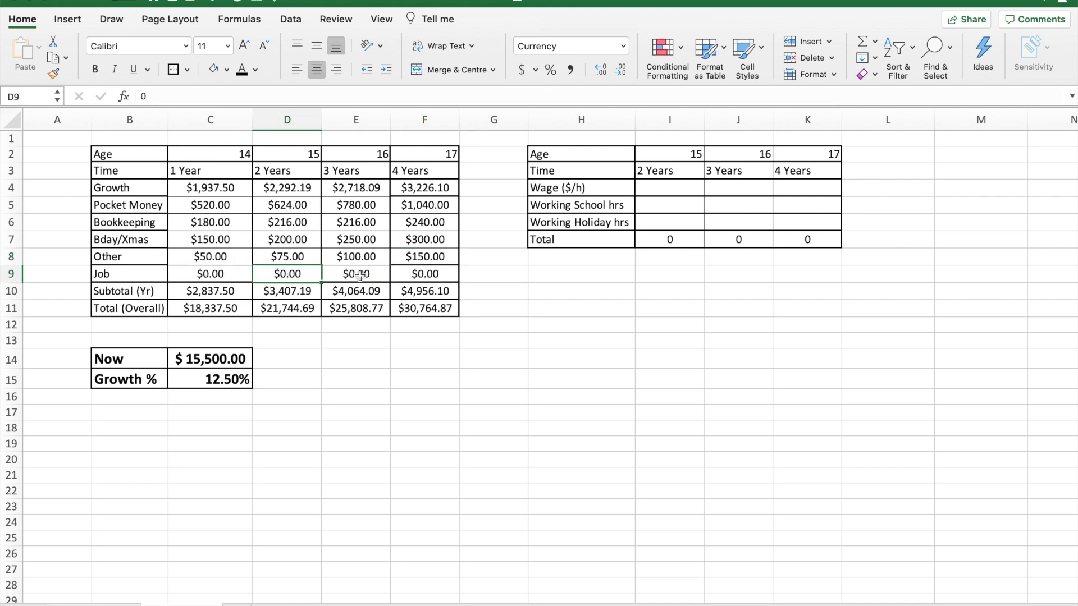
click(454, 275)
click(338, 275)
click(298, 276)
drag(553, 172, 817, 242)
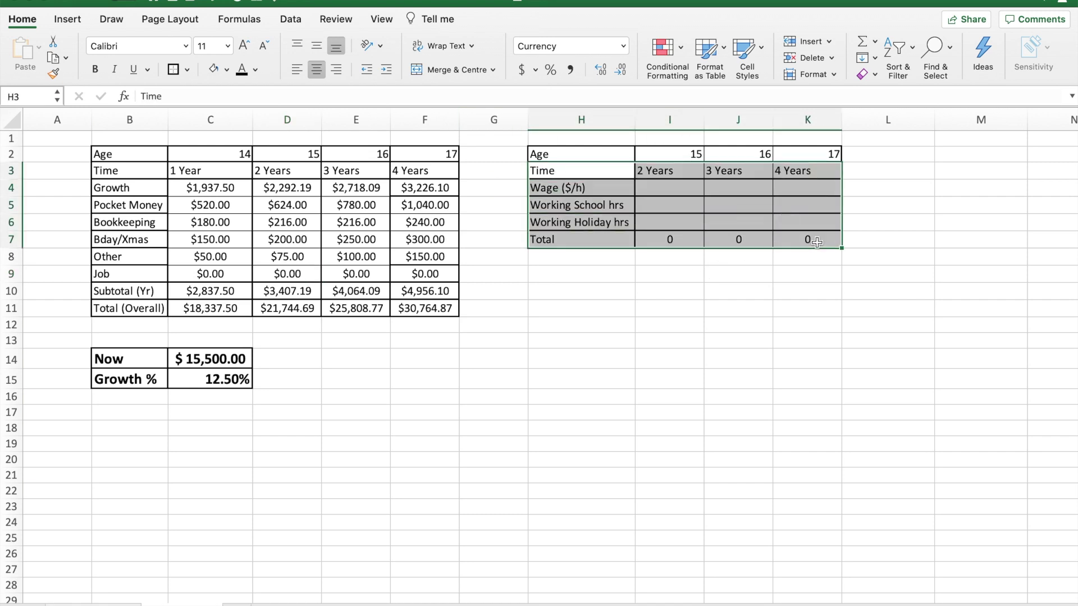
click(921, 278)
click(582, 172)
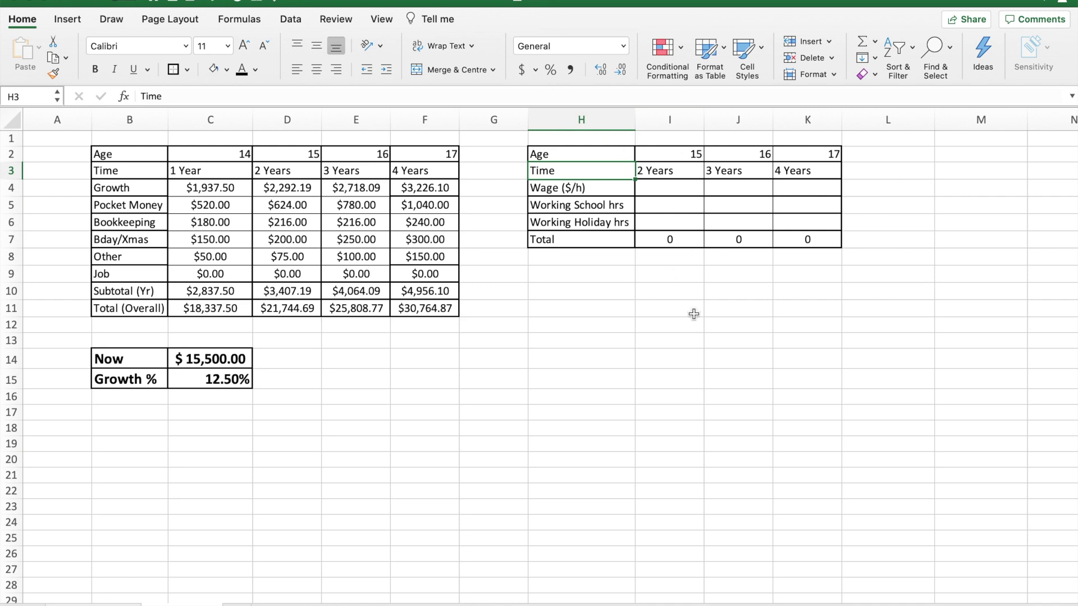
click(687, 157)
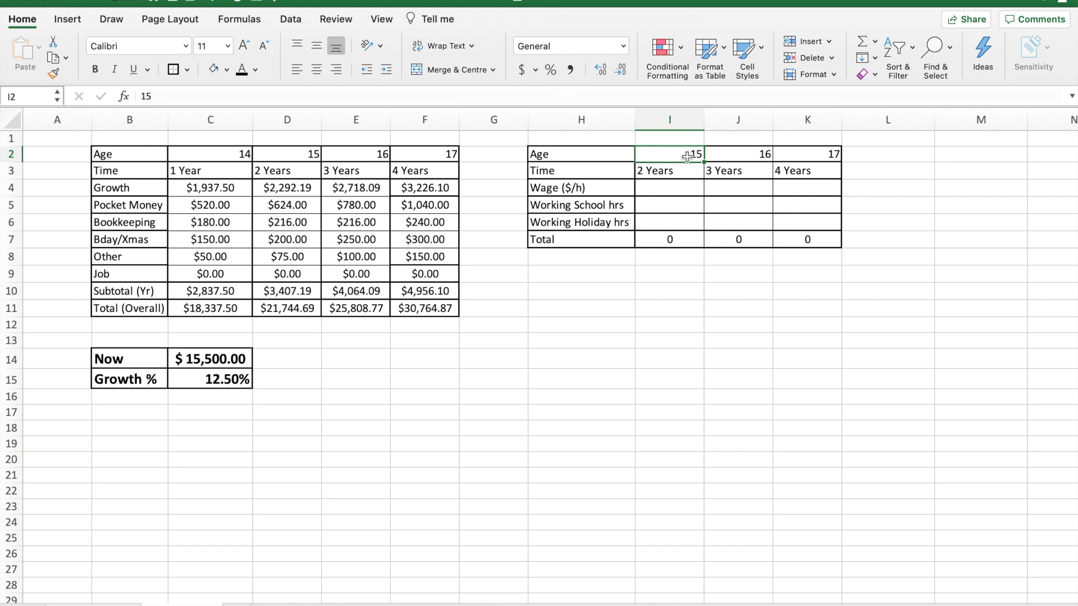
key(Down)
key(Down)
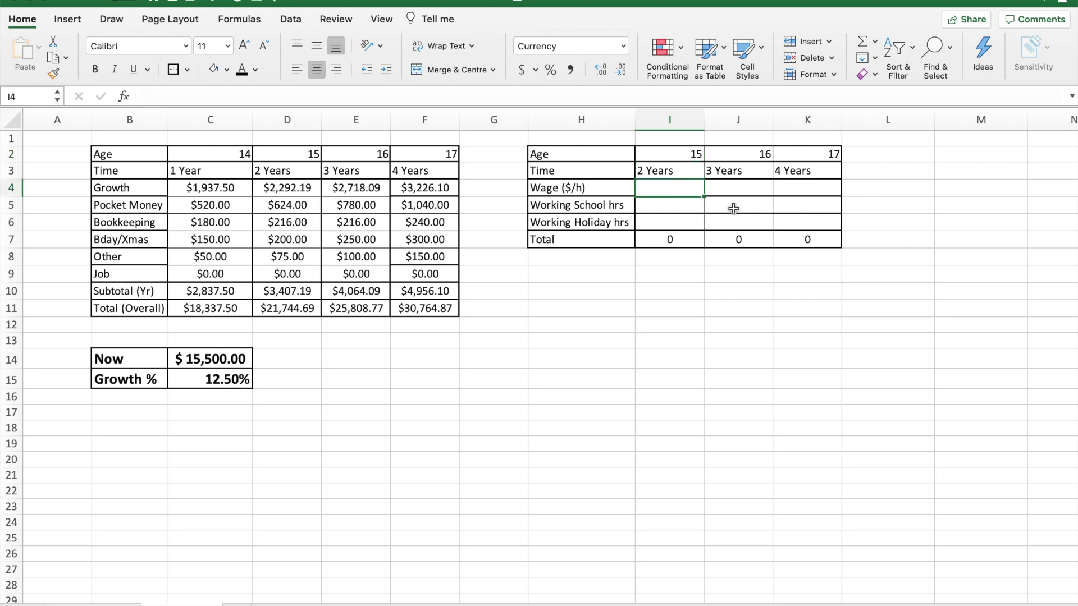
Set hourly wages of $12, $15 and $20 for ages 15, 16 and 17 in I4:K4
text(12)
key(Return)
click(666, 184)
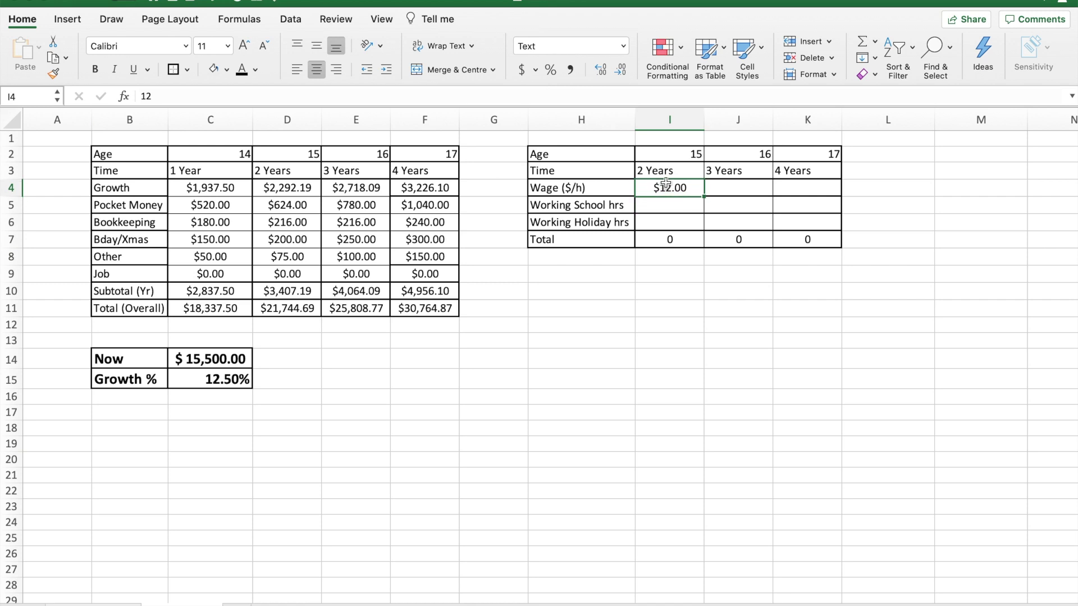
click(728, 194)
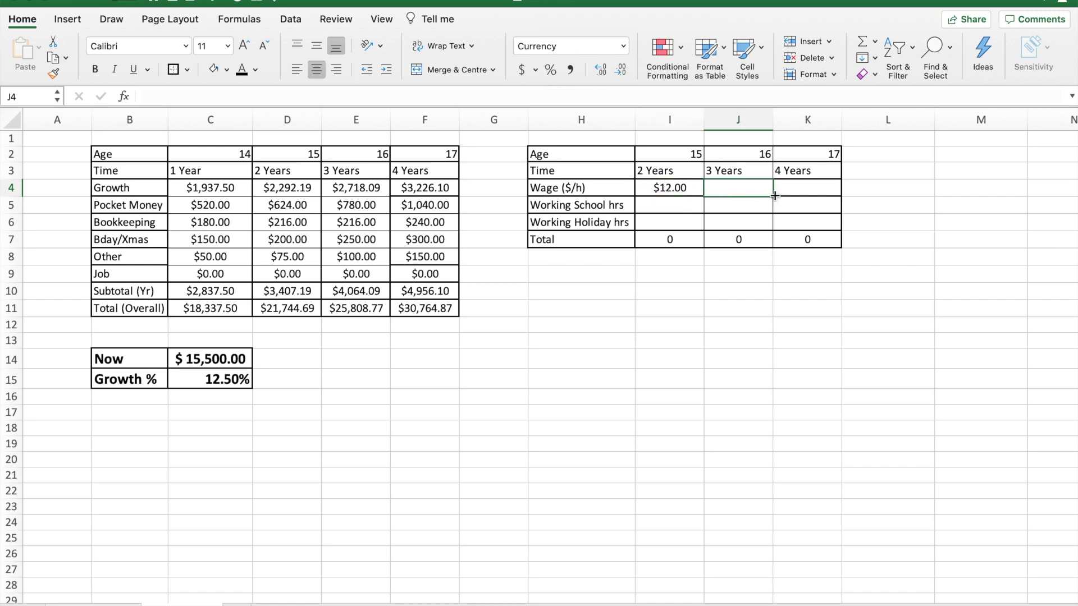
text(15)
key(Return)
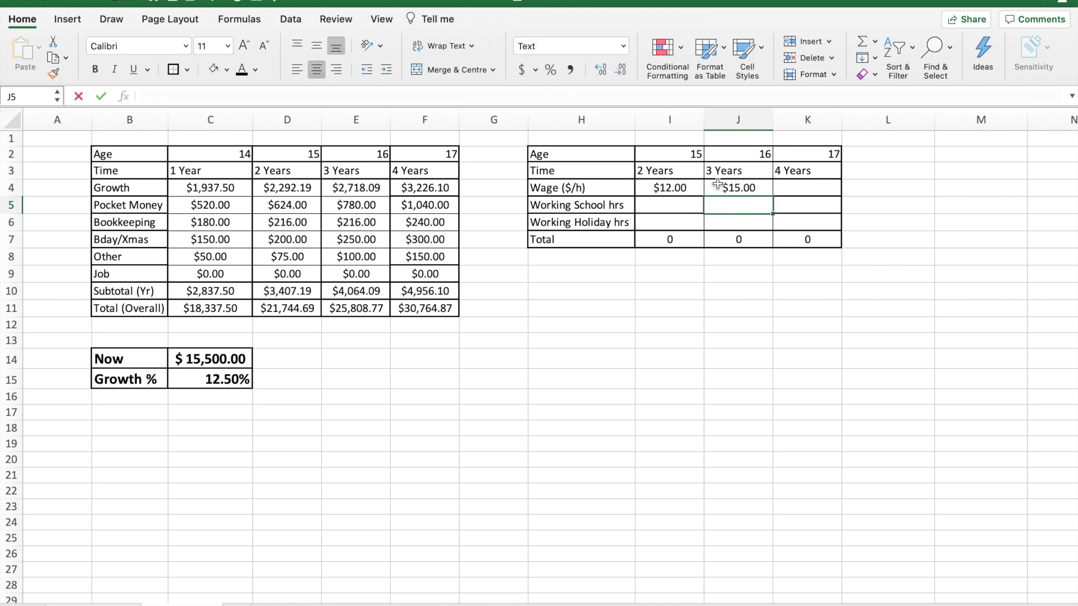
click(785, 191)
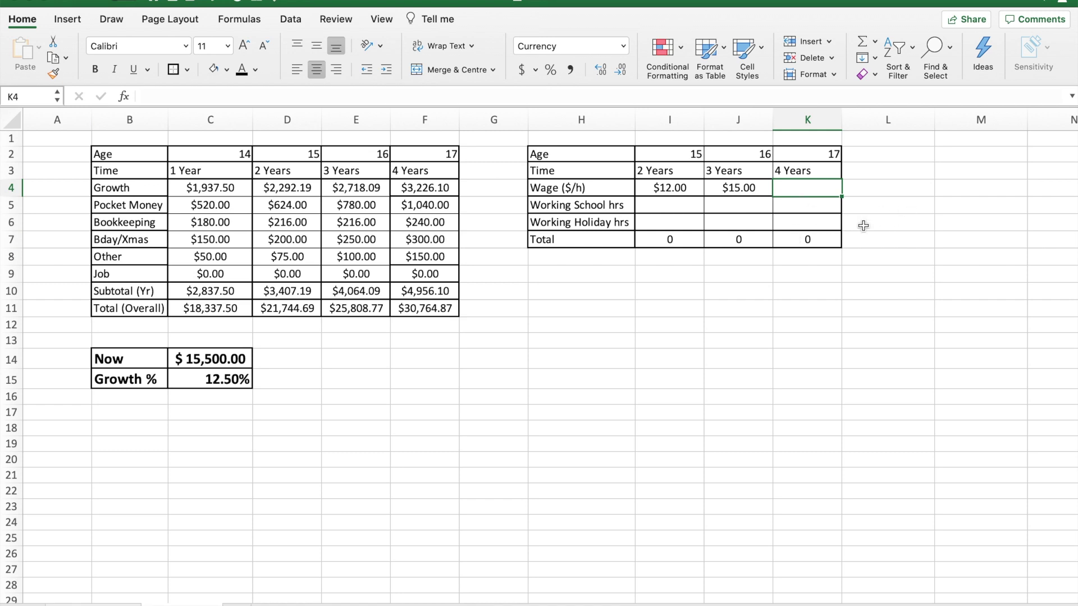
text(20)
key(Return)
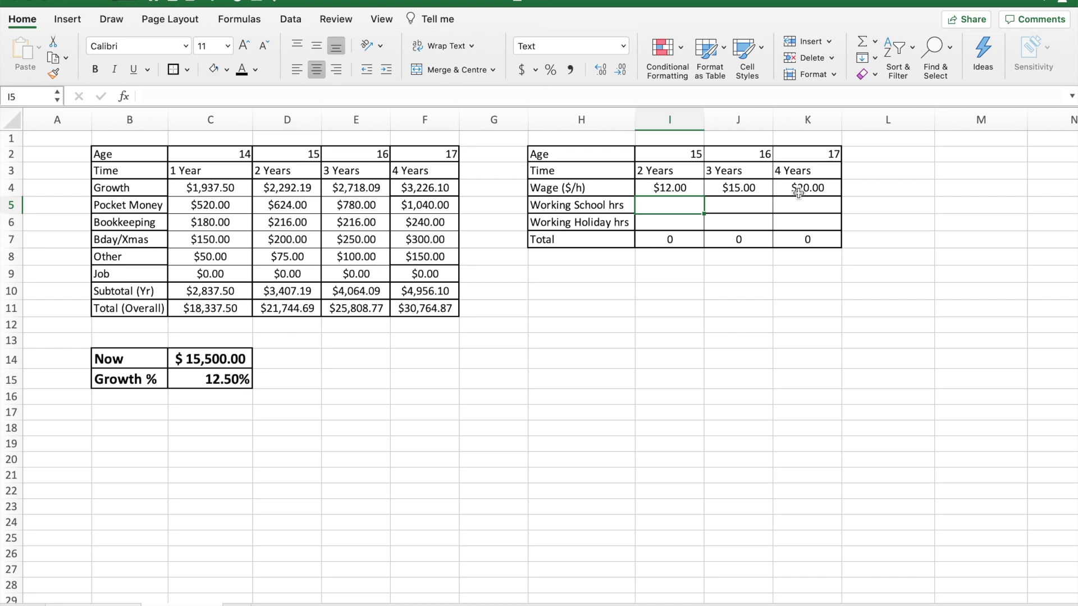
Enter 6 Working School hrs for age 15, bringing its total to 1800
text(6)
click(736, 241)
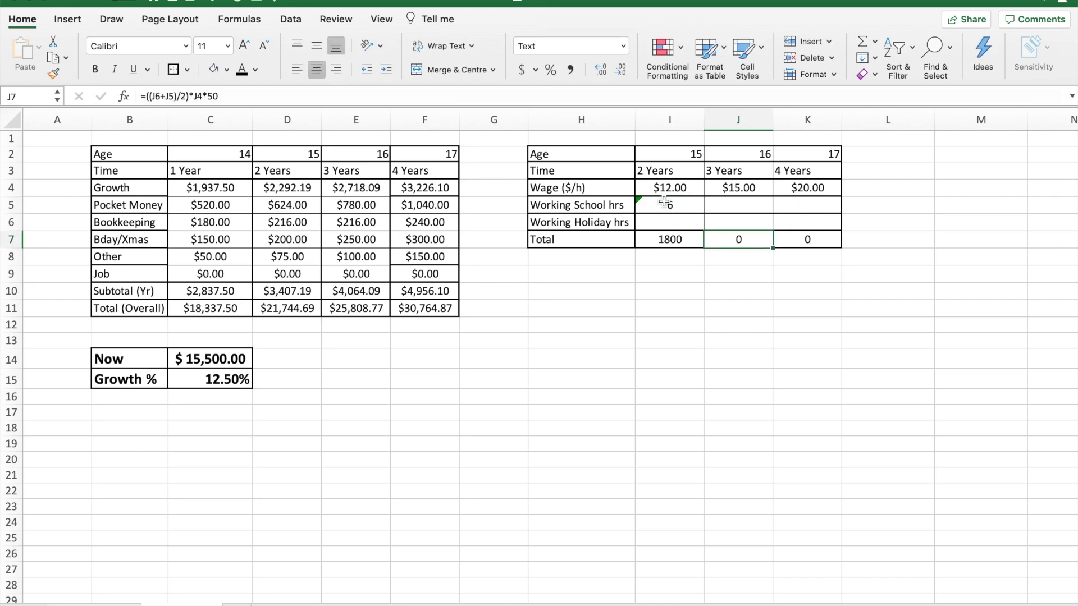
click(665, 202)
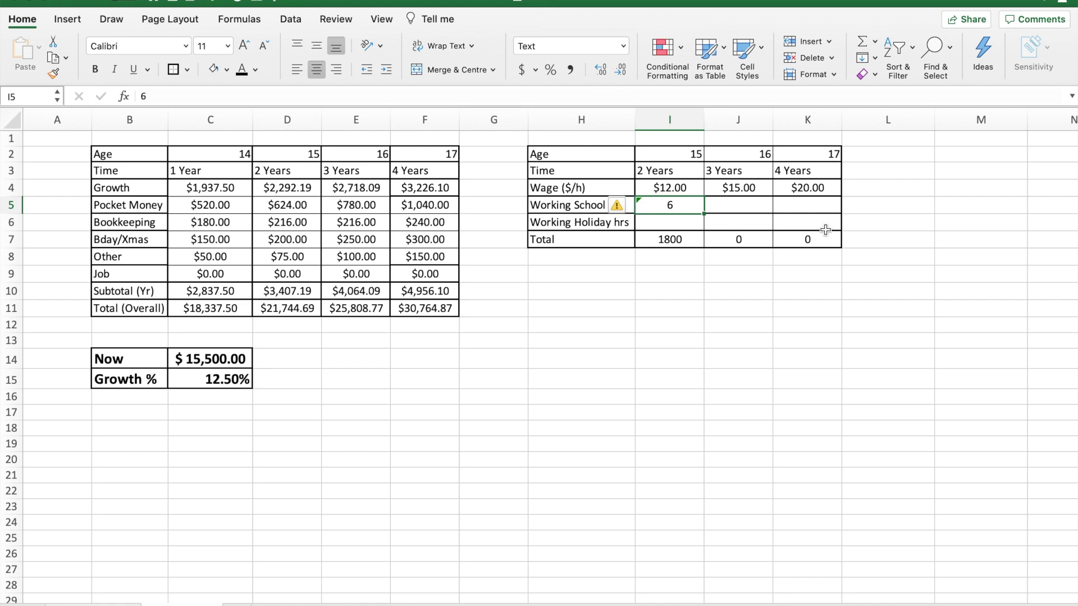
Enter 8 and 10 Working School hrs in J5 and K5 for ages 16 and 17
click(754, 204)
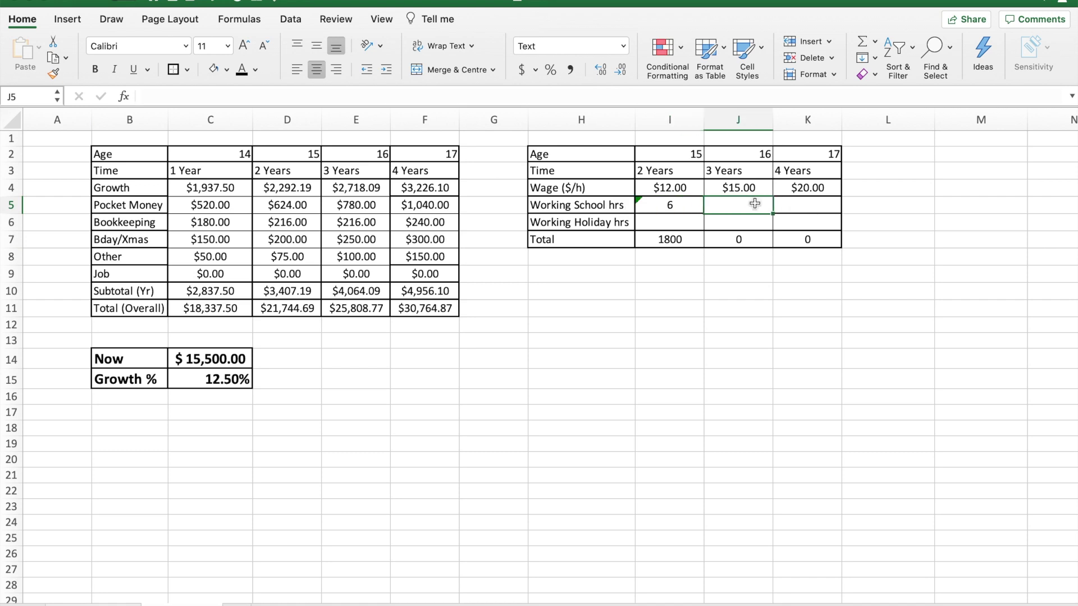
text(8)
click(792, 209)
text(10)
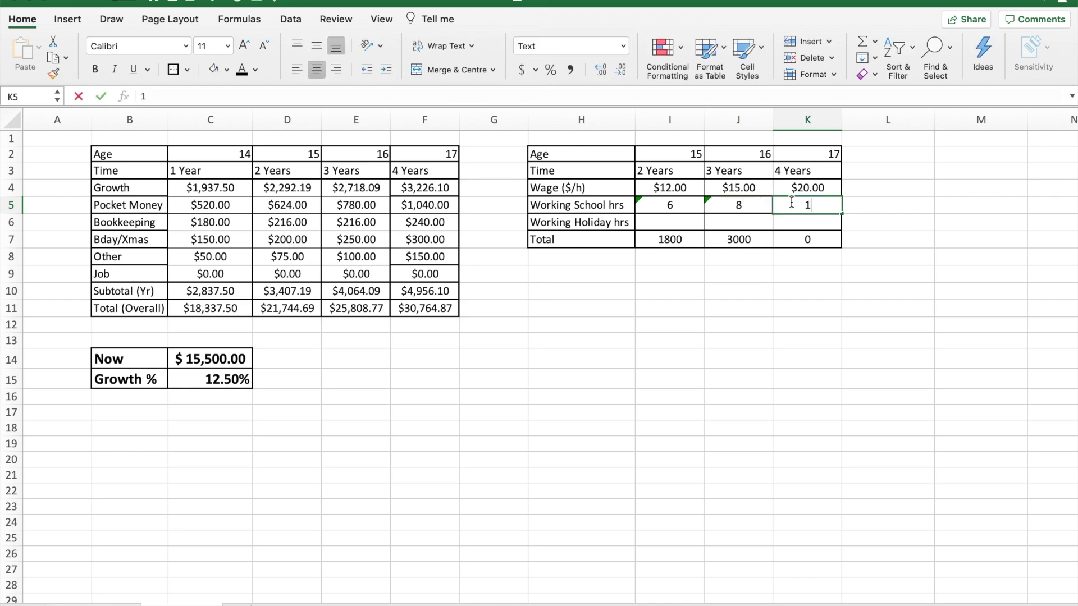
click(855, 233)
click(677, 220)
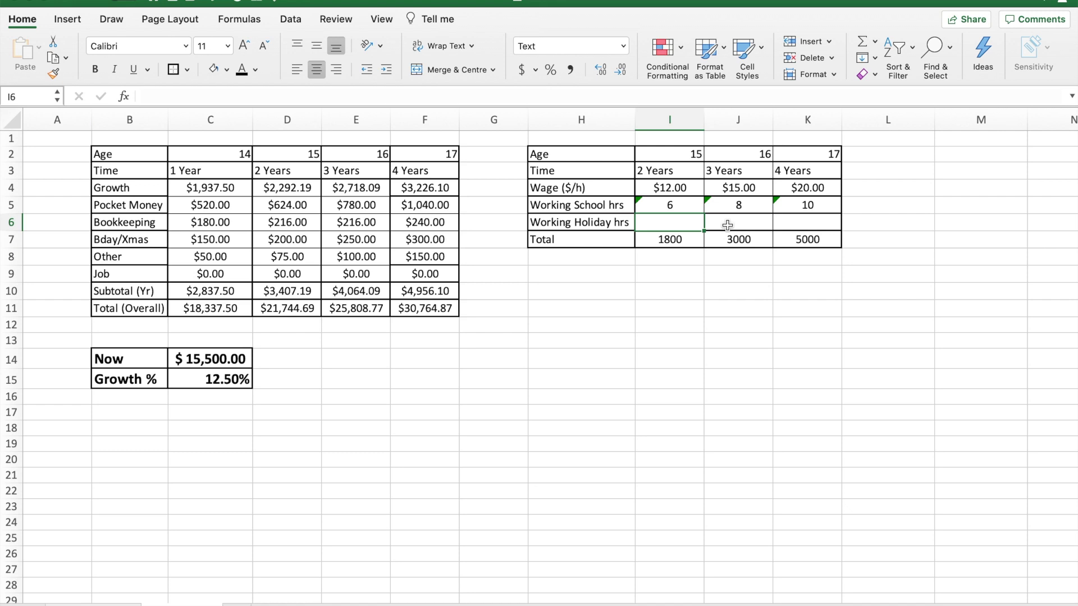
Enter 10, 13 and 16 Working Holiday hrs in I6:K6 for ages 15 to 17
text(10)
click(728, 225)
click(653, 220)
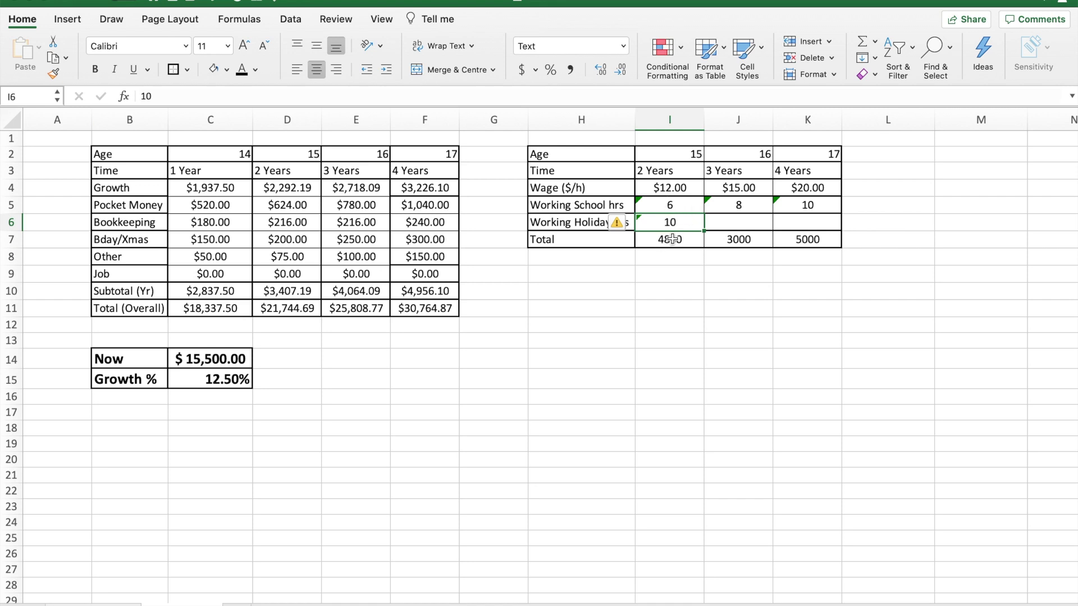
click(601, 227)
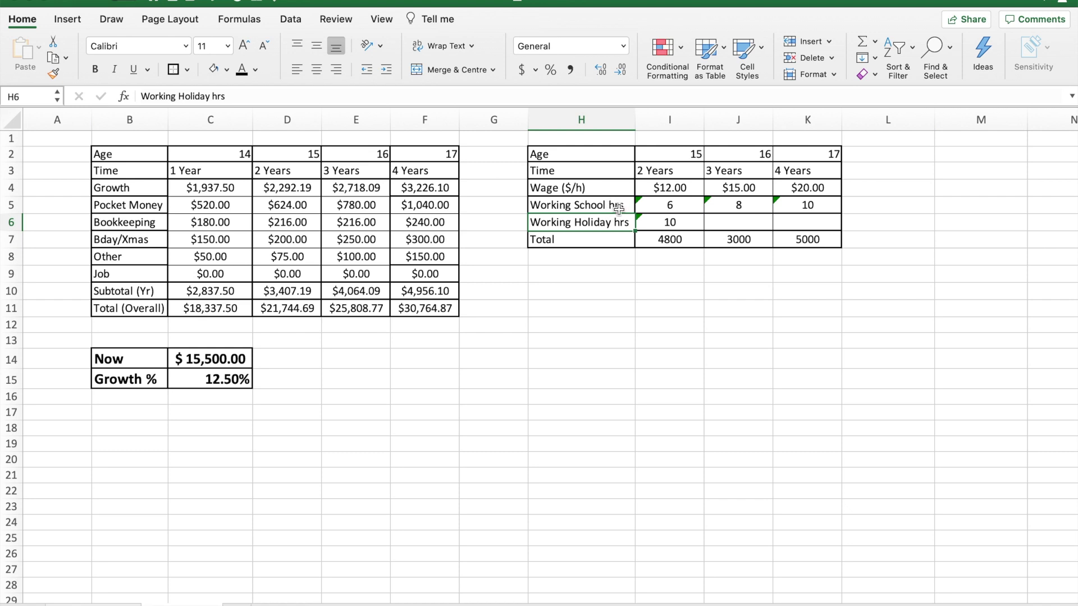
click(747, 223)
text(1)
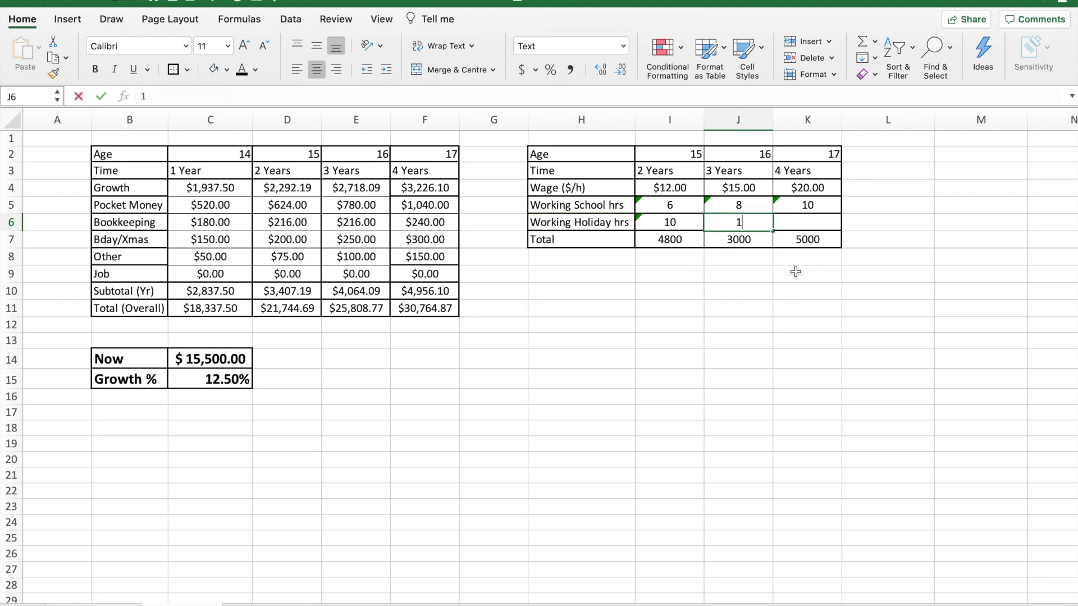
text(3)
key(Tab)
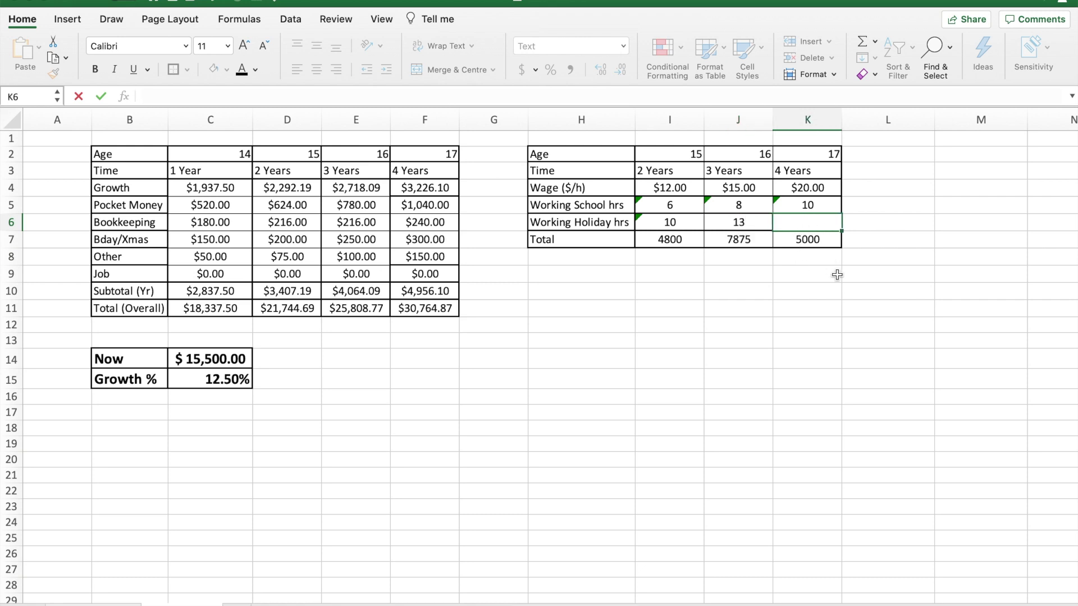
text(16)
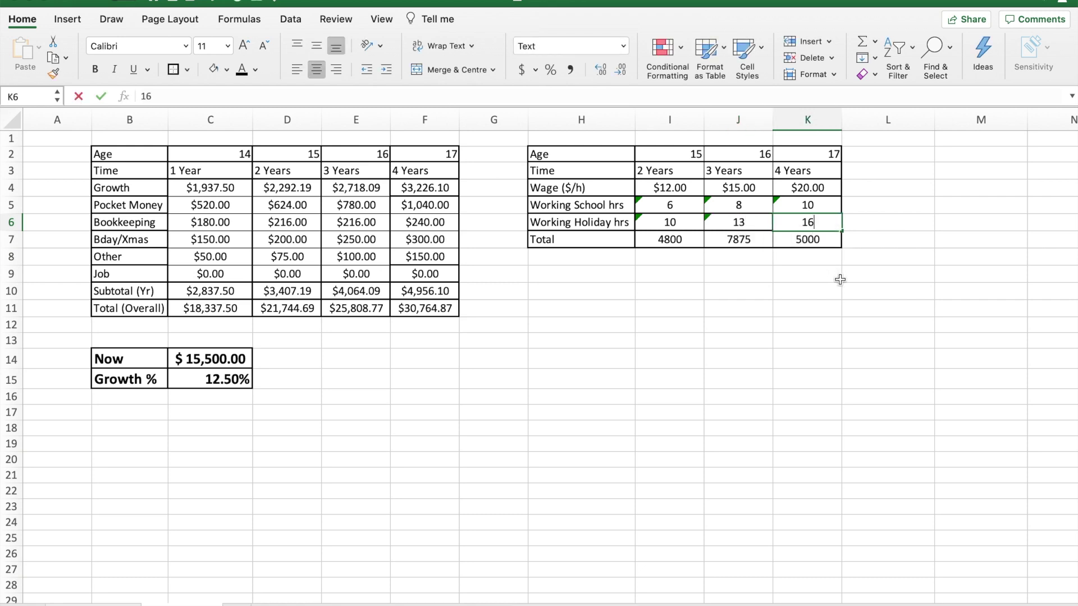
click(843, 275)
Review the updated totals, ending on the age 15 Total formula in I7
click(893, 239)
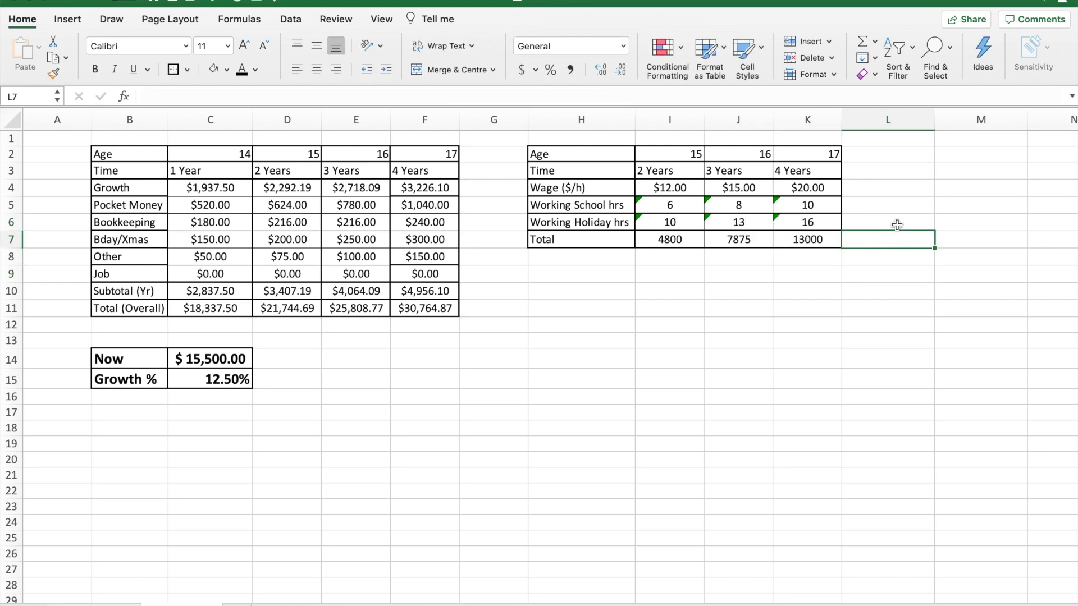
click(952, 302)
click(922, 257)
click(908, 278)
click(908, 234)
click(910, 259)
click(923, 286)
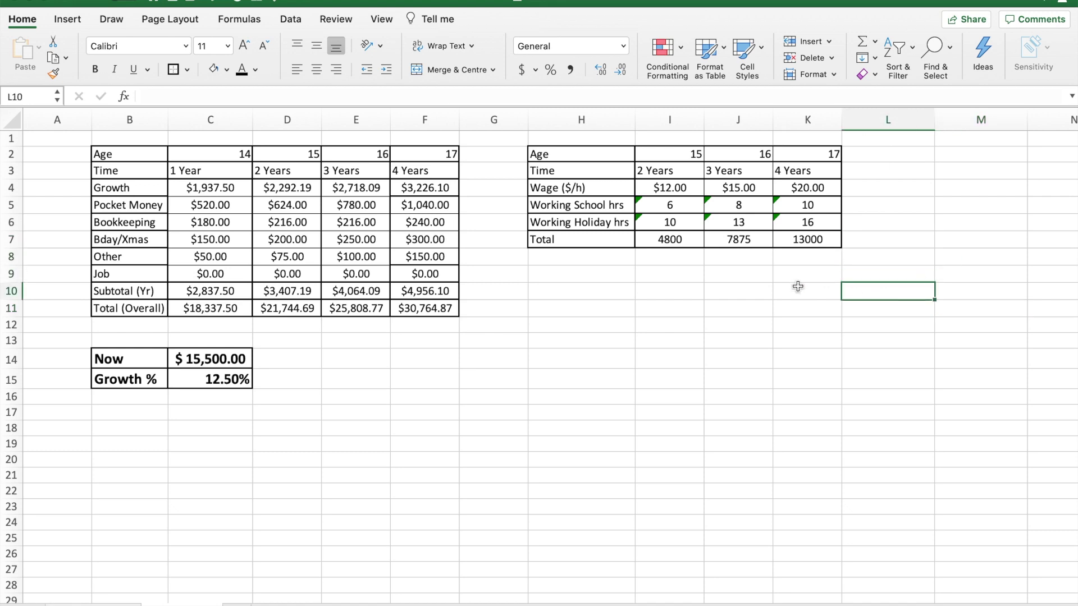
click(798, 286)
click(670, 240)
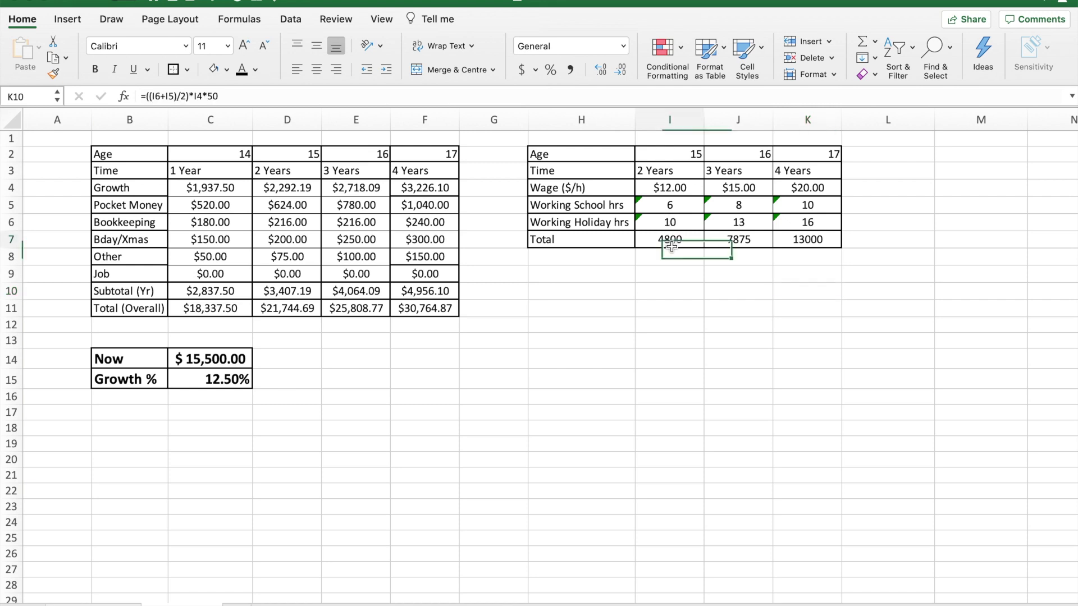
Check the age 15 Total formula against its wage and working-hours cells
click(185, 94)
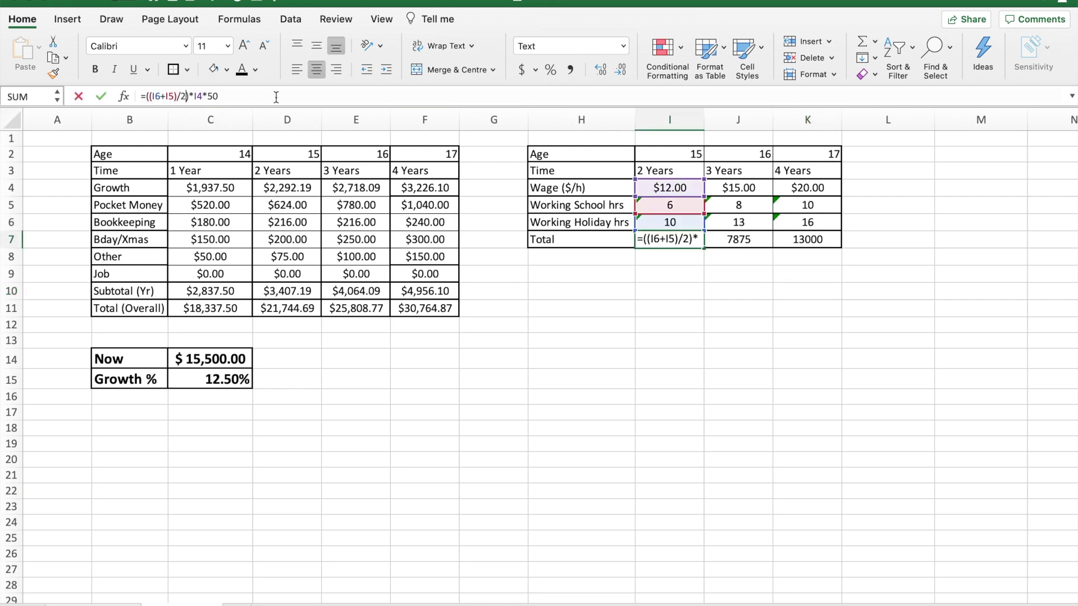
click(736, 288)
click(673, 221)
click(674, 208)
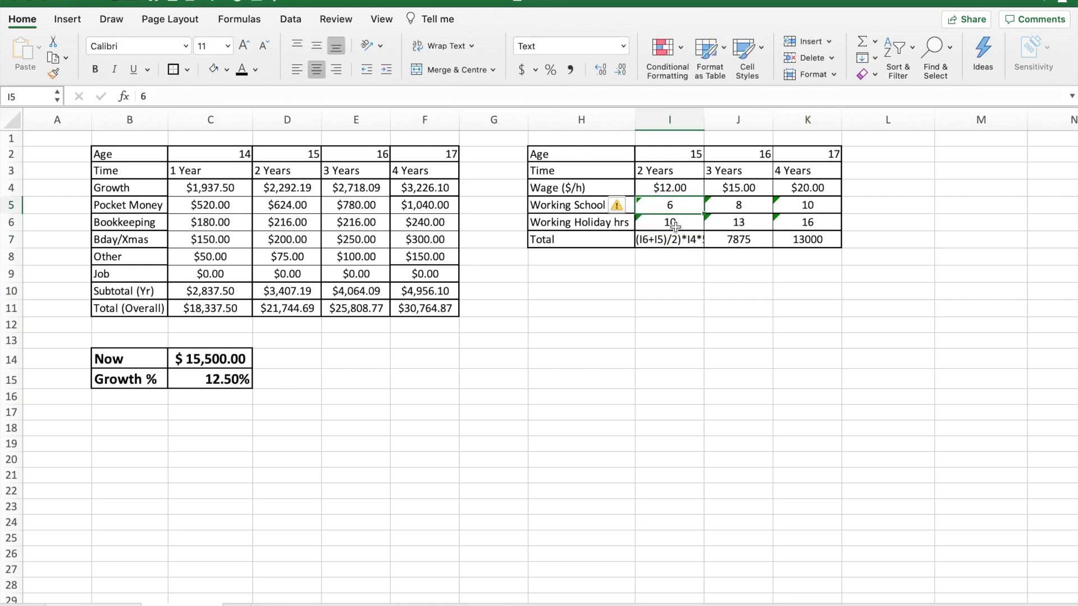
click(671, 220)
click(671, 209)
click(669, 220)
click(669, 211)
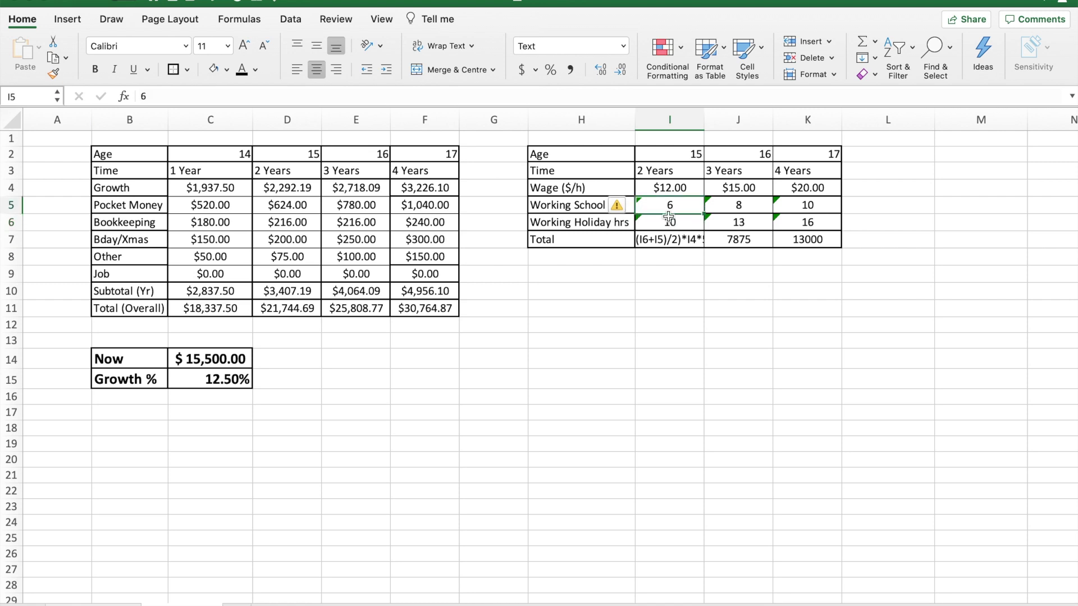
click(671, 190)
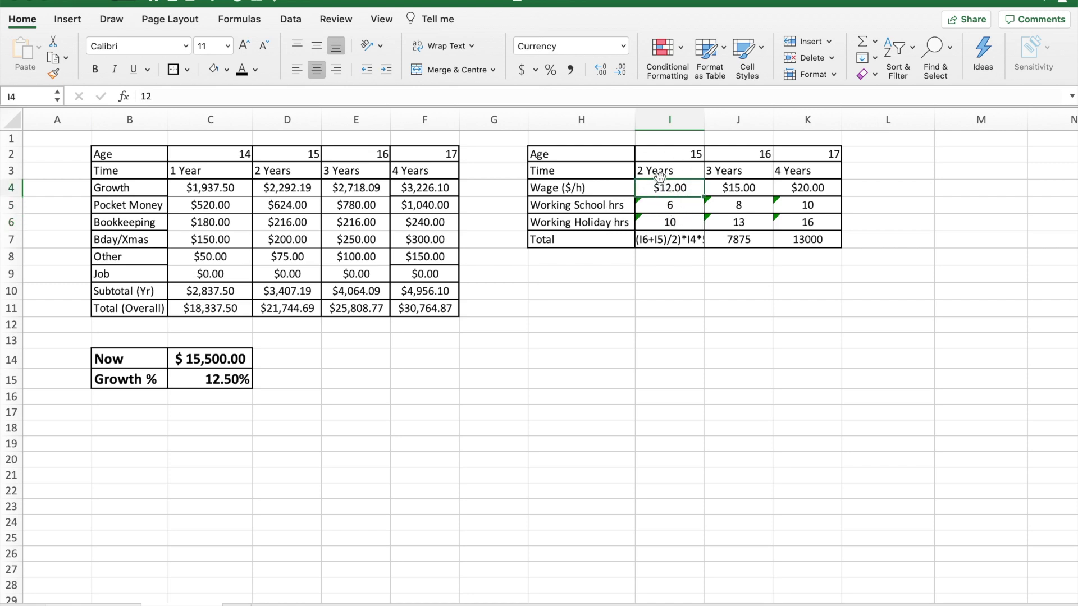
Re-enter I7's formula =((I6+I5)/2)*I4*50 so it evaluates to 4800
click(669, 239)
click(222, 96)
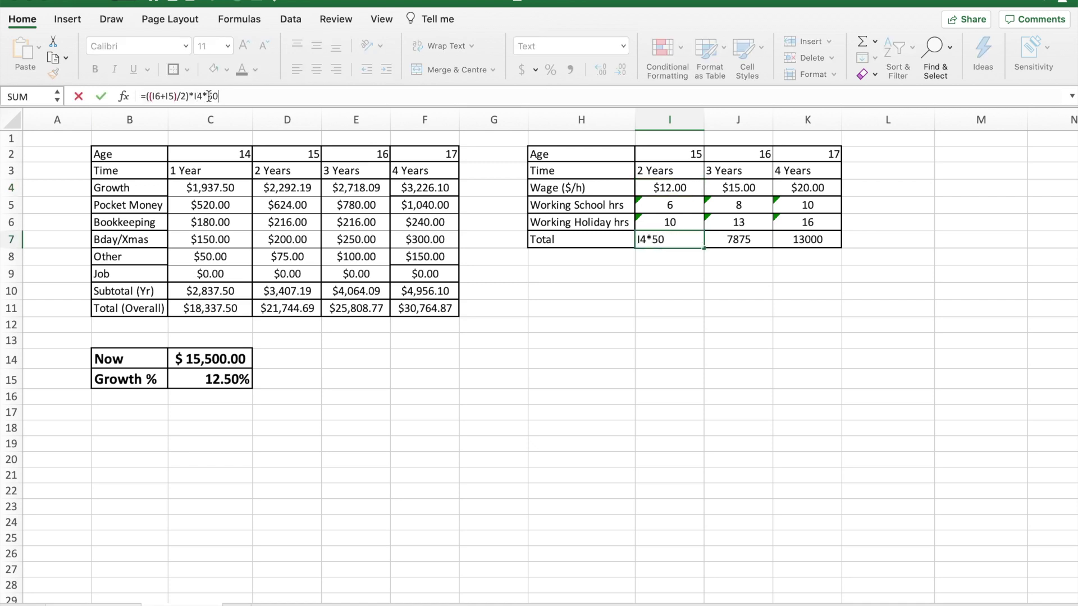
key(shift+Left)
key(shift+Left)
click(669, 340)
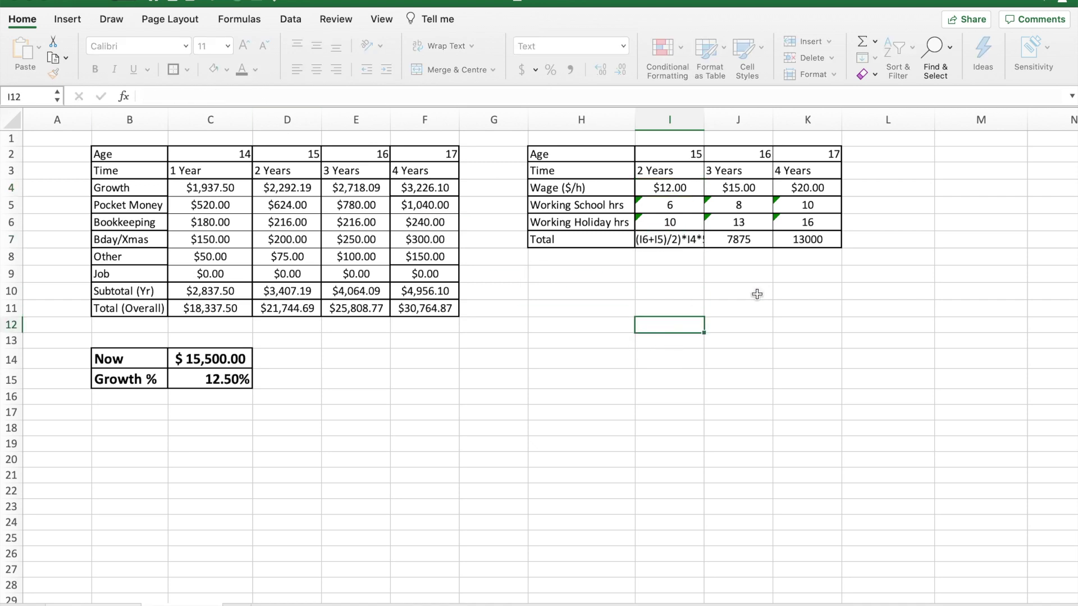
click(769, 341)
click(631, 309)
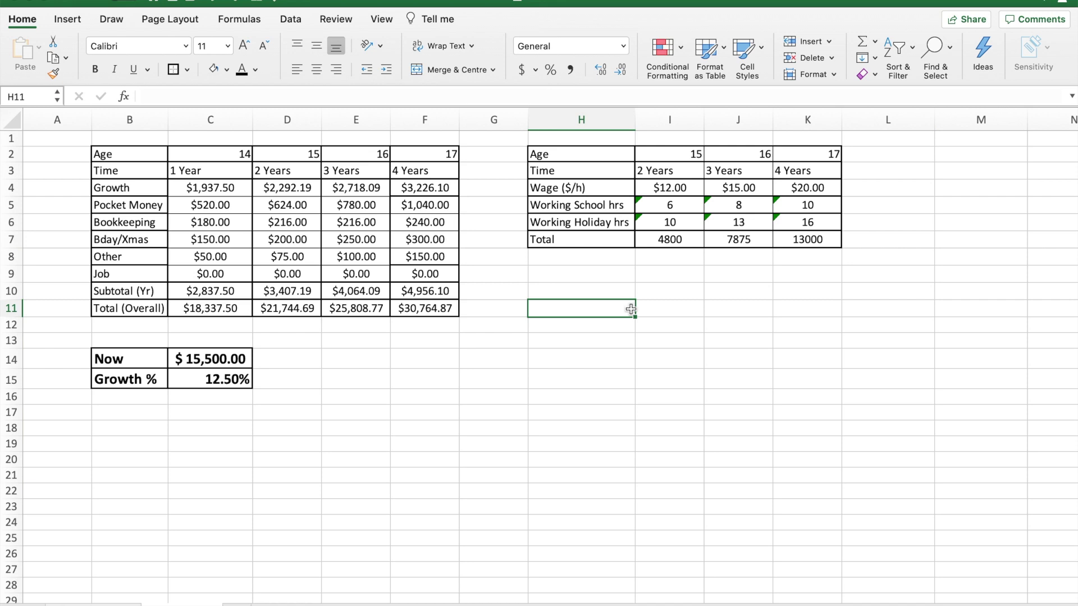
Link the age 15 Job cell D9 to the job Total with =I7, showing $4,800.00
click(736, 238)
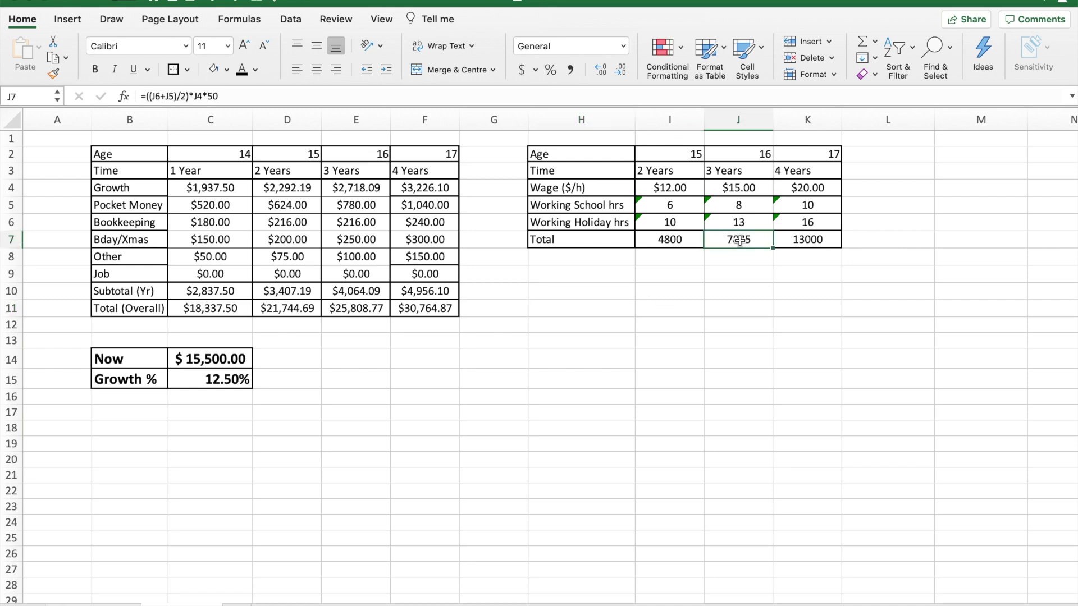
click(795, 241)
click(487, 312)
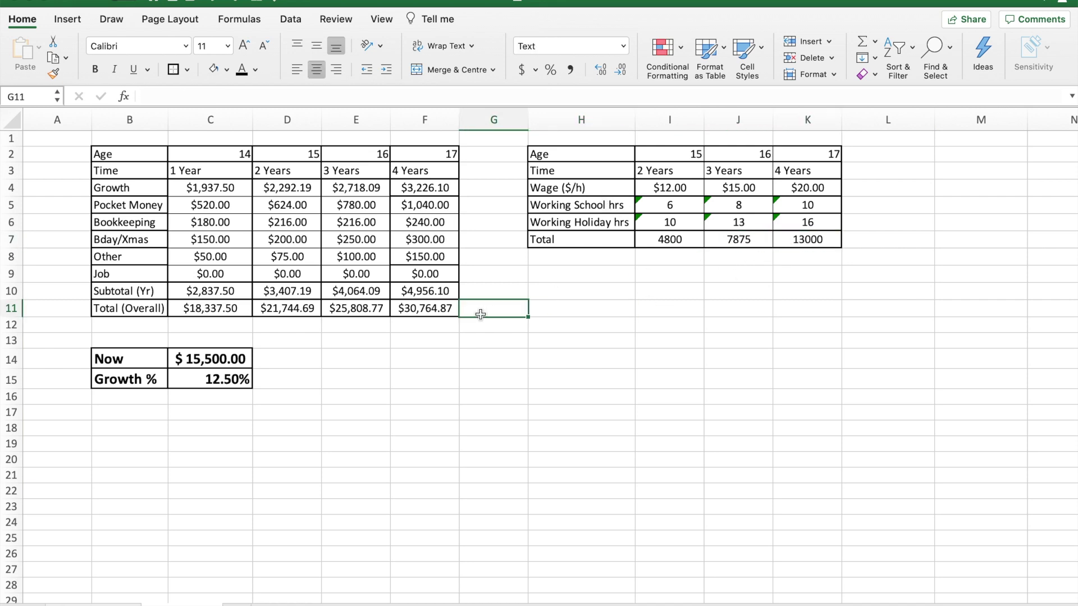
click(196, 275)
click(275, 275)
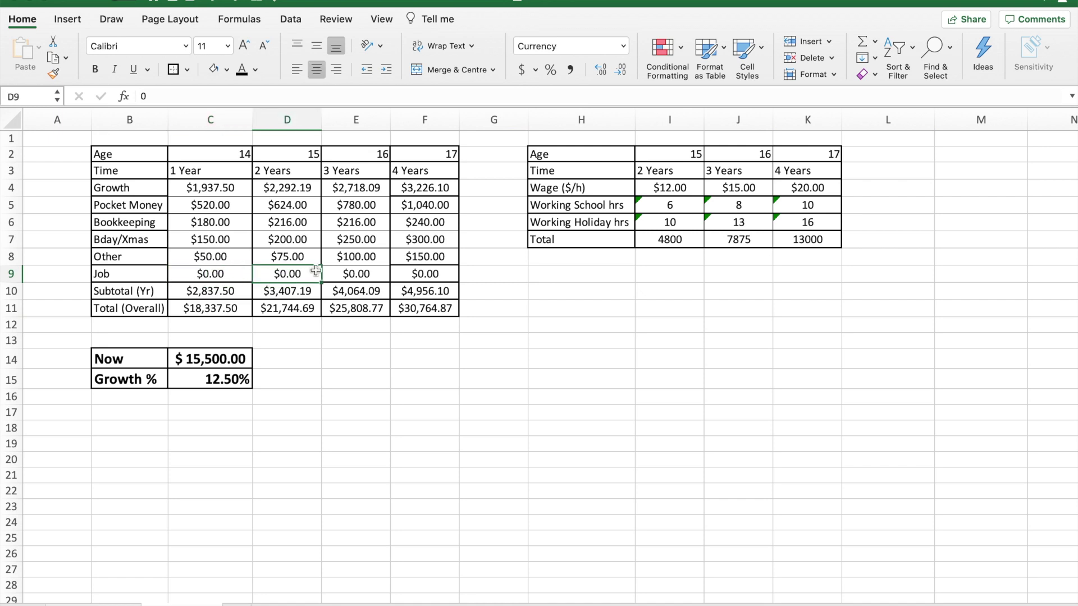
text(=)
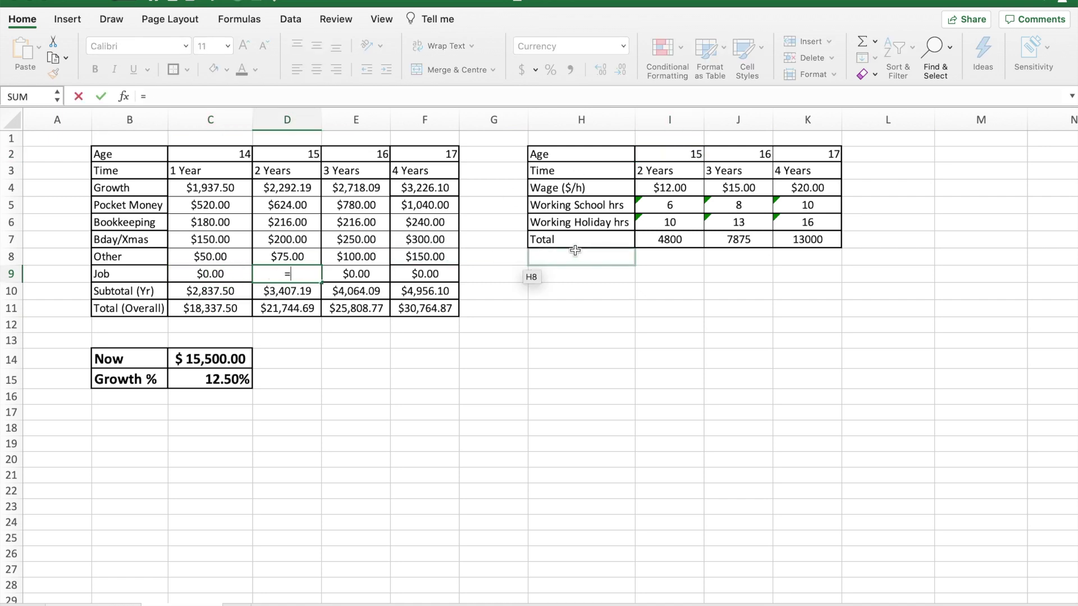
click(657, 240)
key(Return)
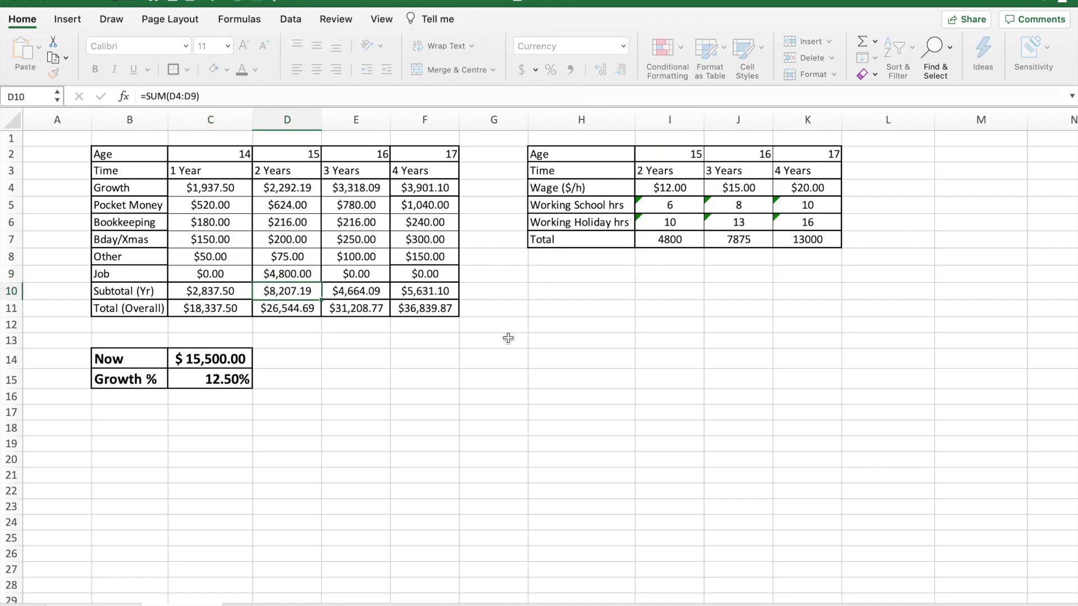
Fill the Job link across to F9 for ages 16 and 17 and verify the formulas
click(310, 275)
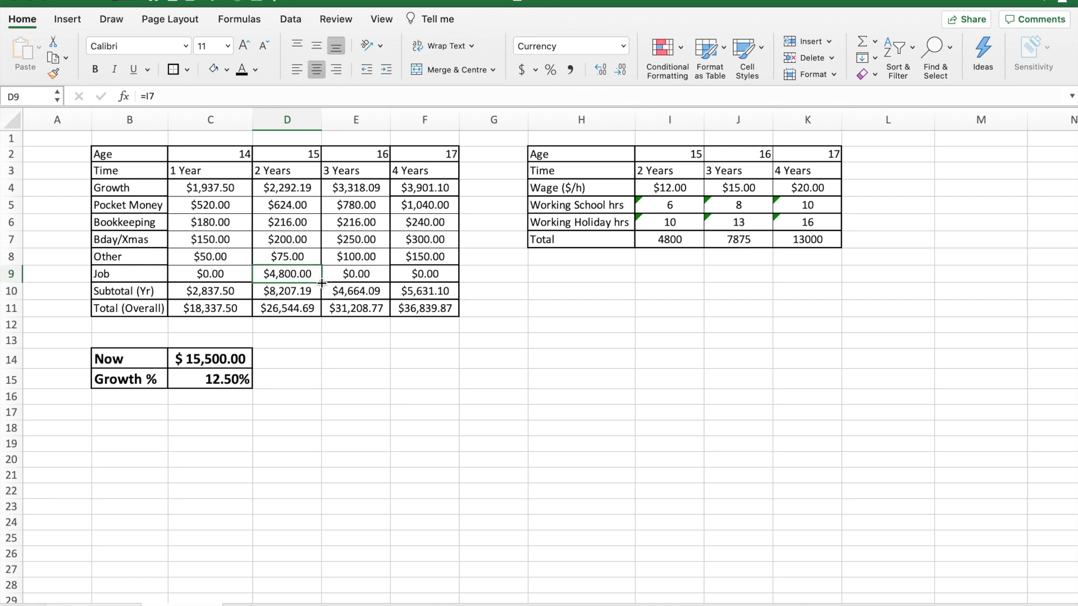
drag(322, 283, 457, 282)
click(483, 291)
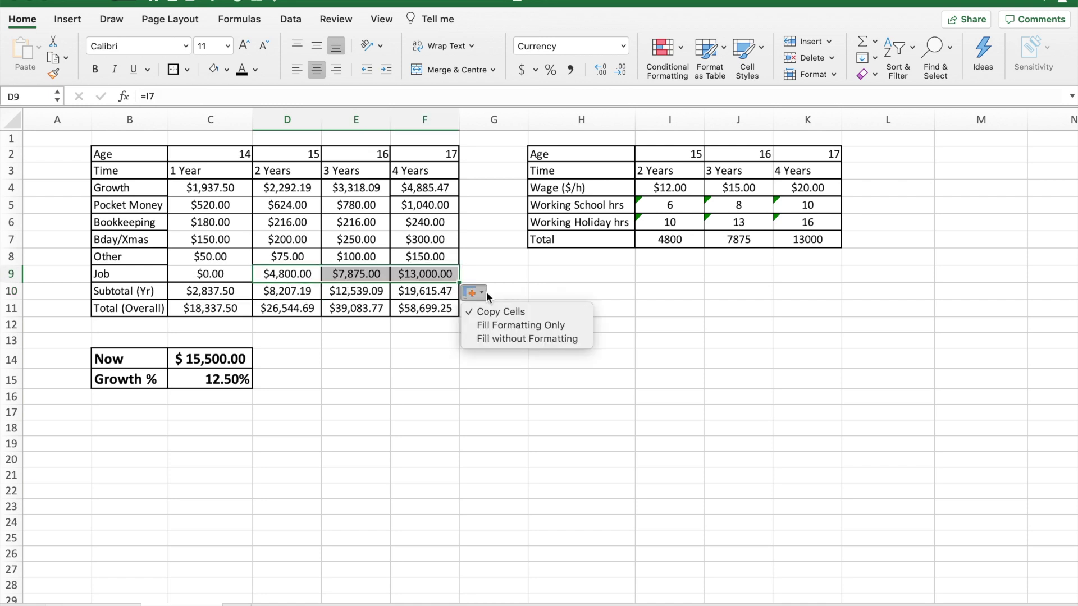
click(524, 275)
click(289, 278)
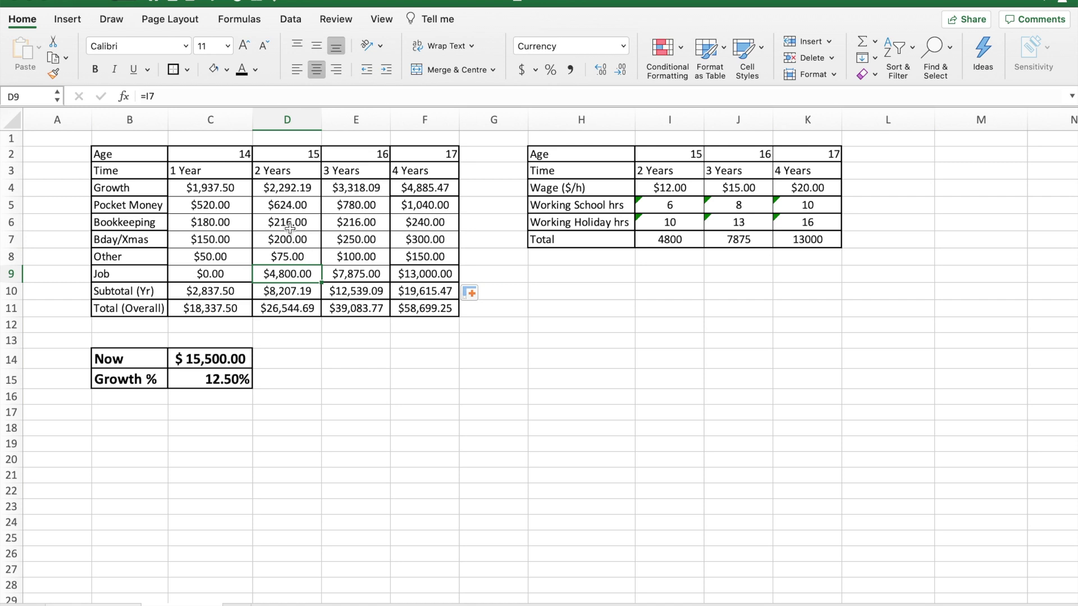
click(671, 243)
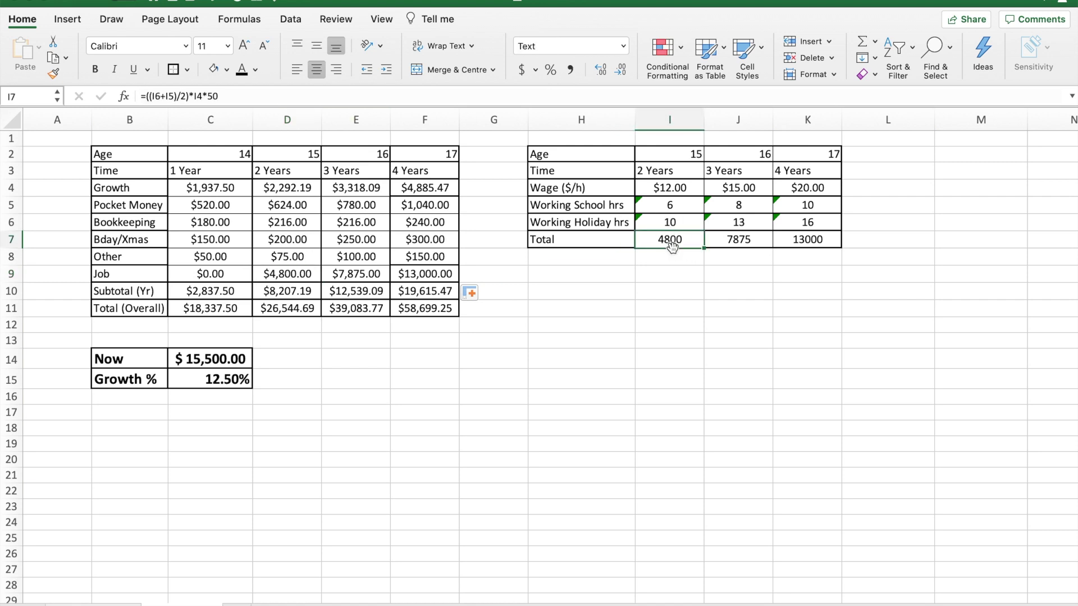
click(362, 275)
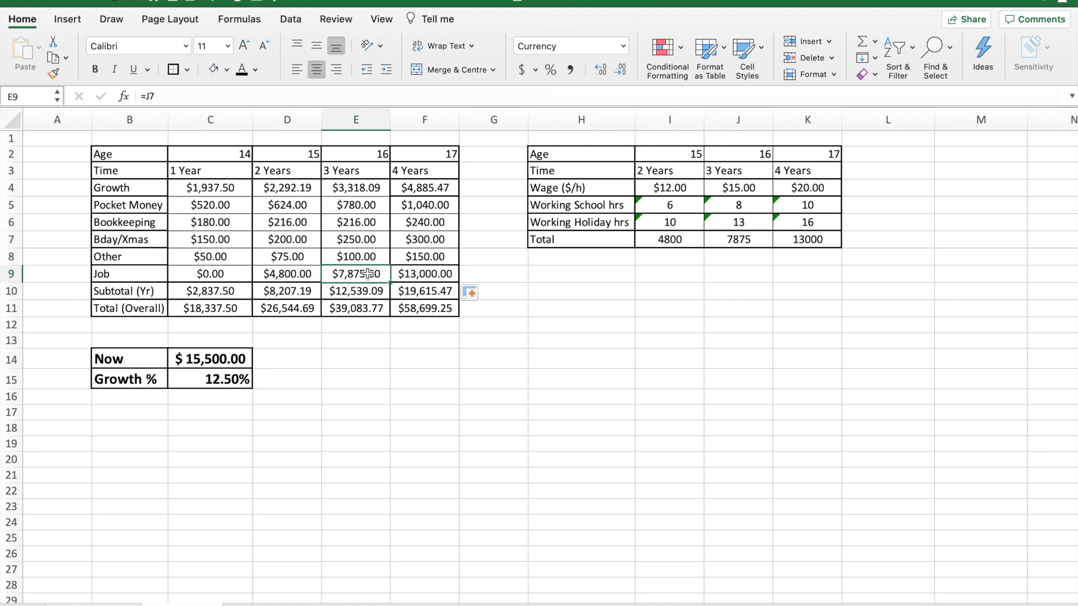
click(738, 240)
Apply Accounting format to the job Totals in I7:K7
click(739, 292)
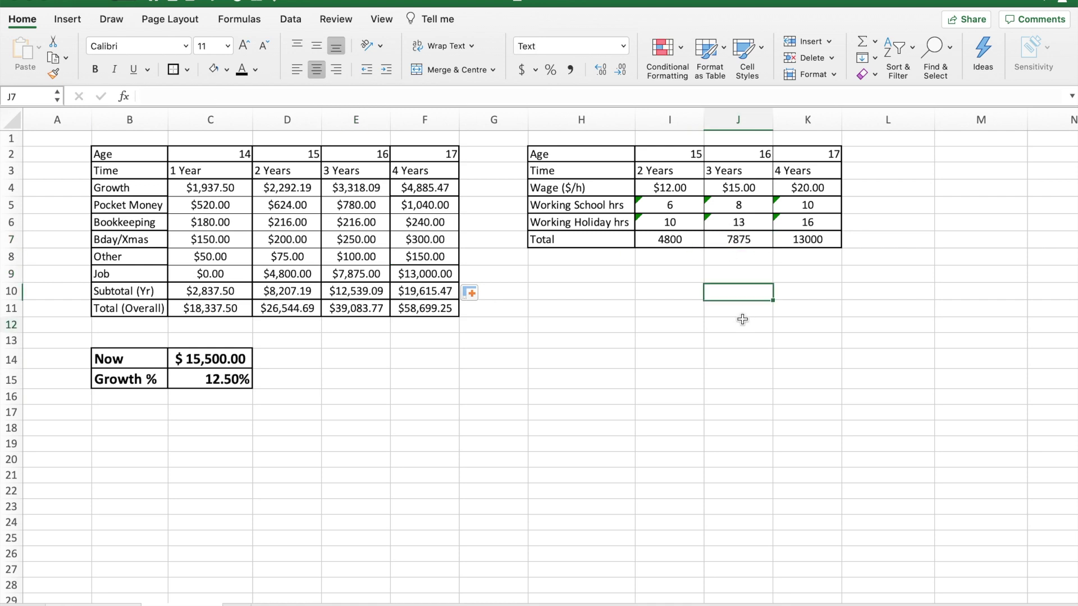
click(742, 319)
click(626, 341)
click(425, 344)
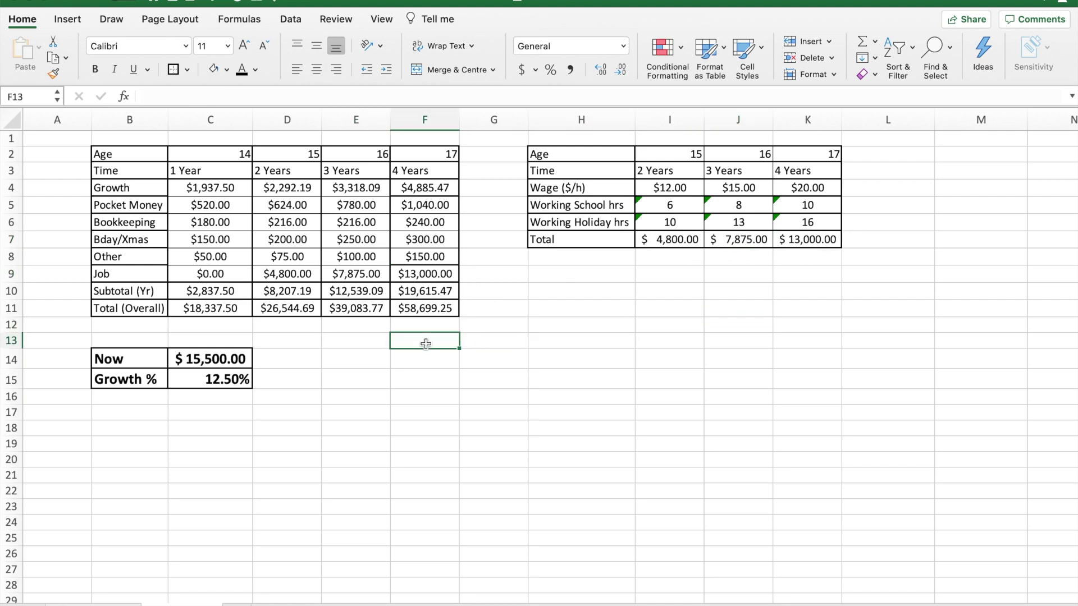
Switch to the Portfolio Growth sheet, then bring up the window holding the weekly Portfolio Worth tracker
click(108, 602)
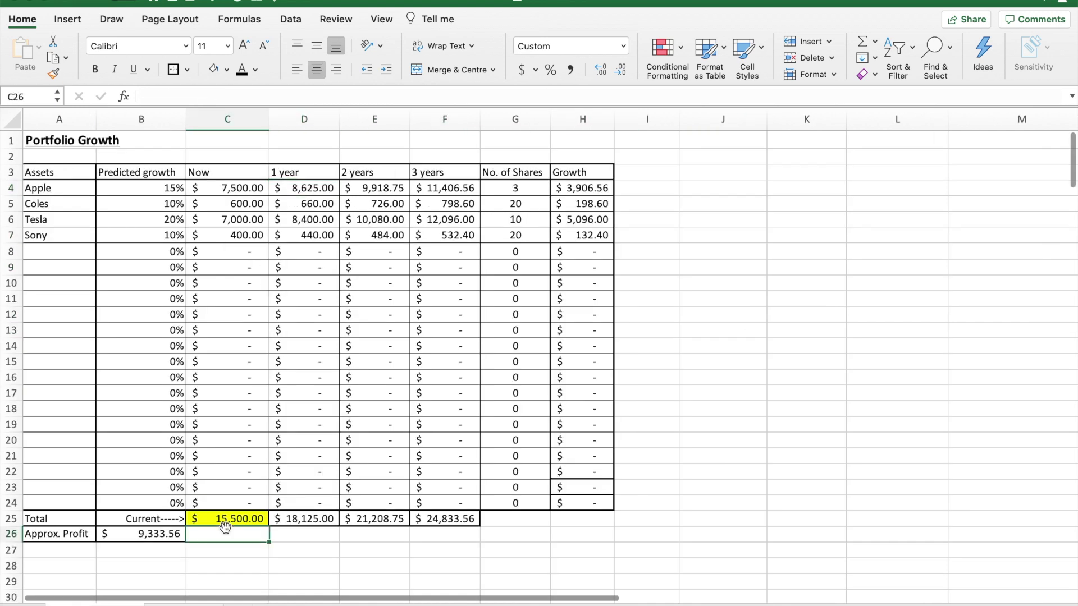
key(ctrl+Down)
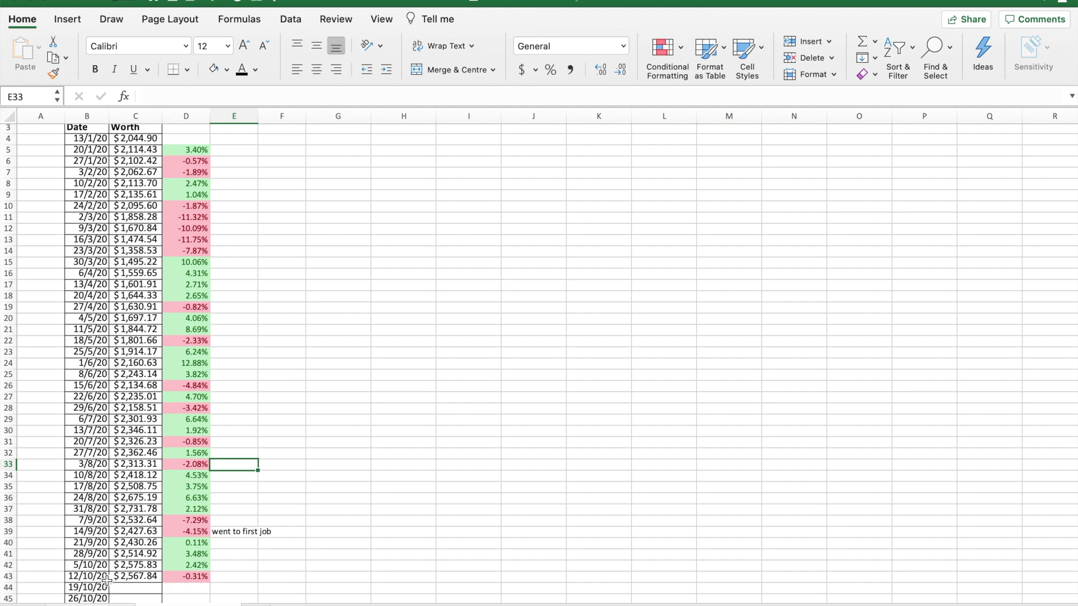
click(231, 577)
scroll(230, 577, down, 3)
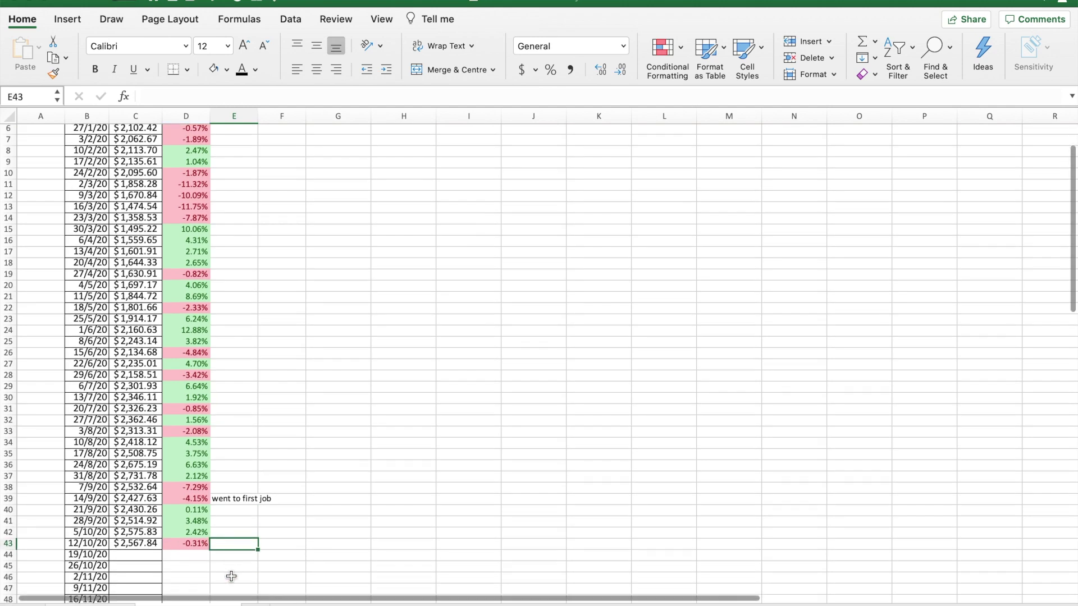
scroll(231, 503, up, 5)
click(185, 288)
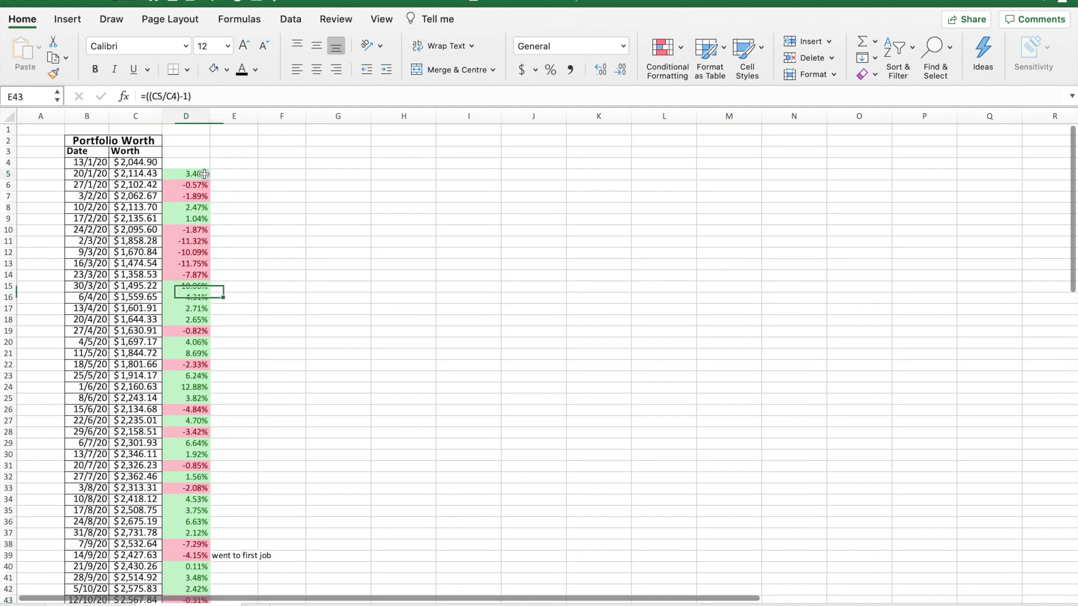
click(186, 207)
click(186, 275)
click(197, 343)
click(186, 420)
click(279, 377)
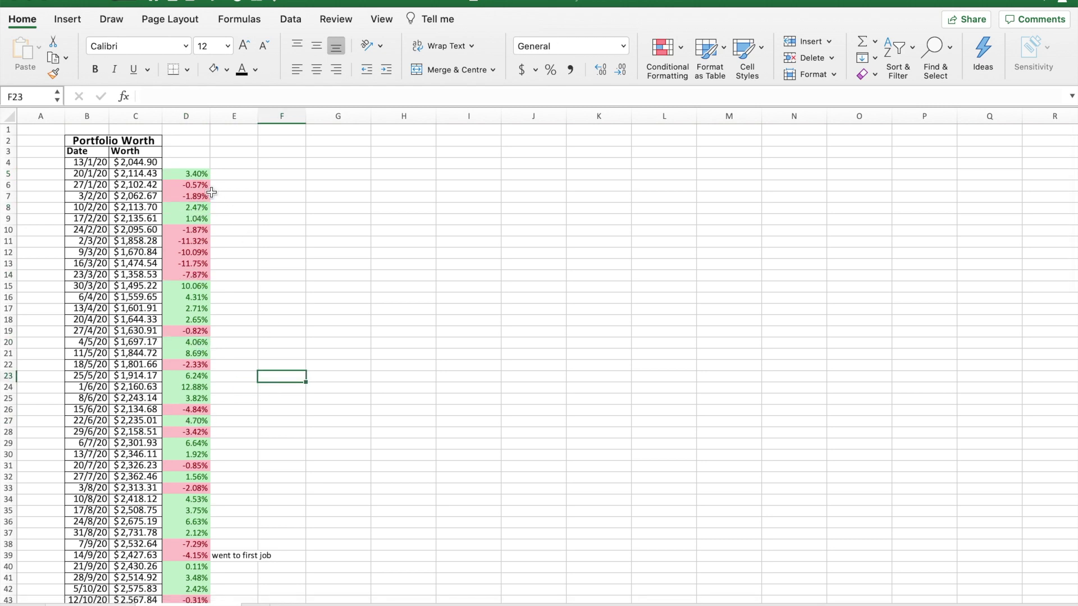
click(177, 174)
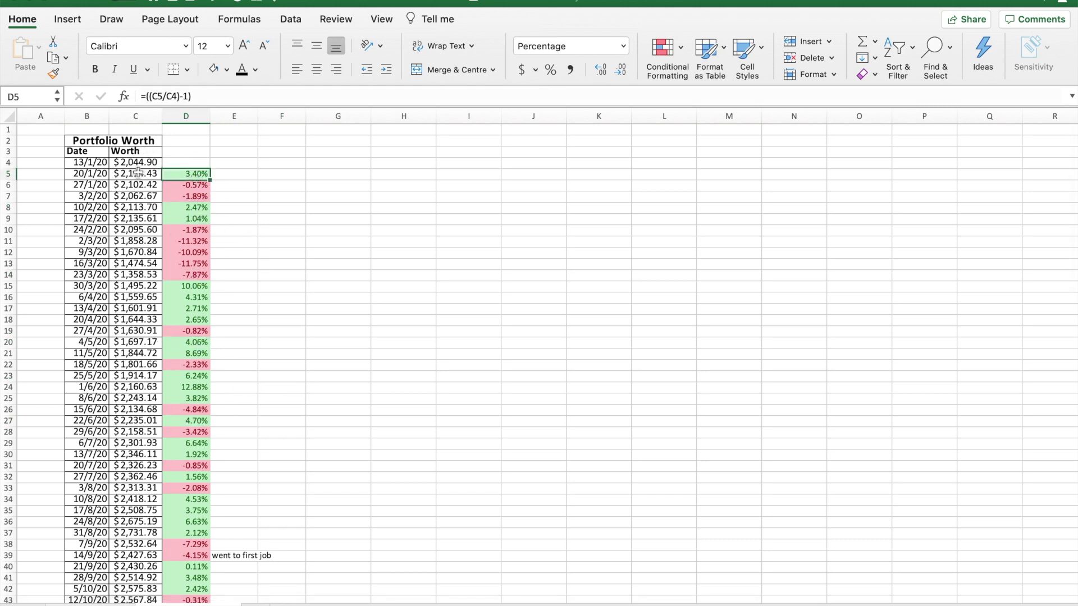
click(233, 219)
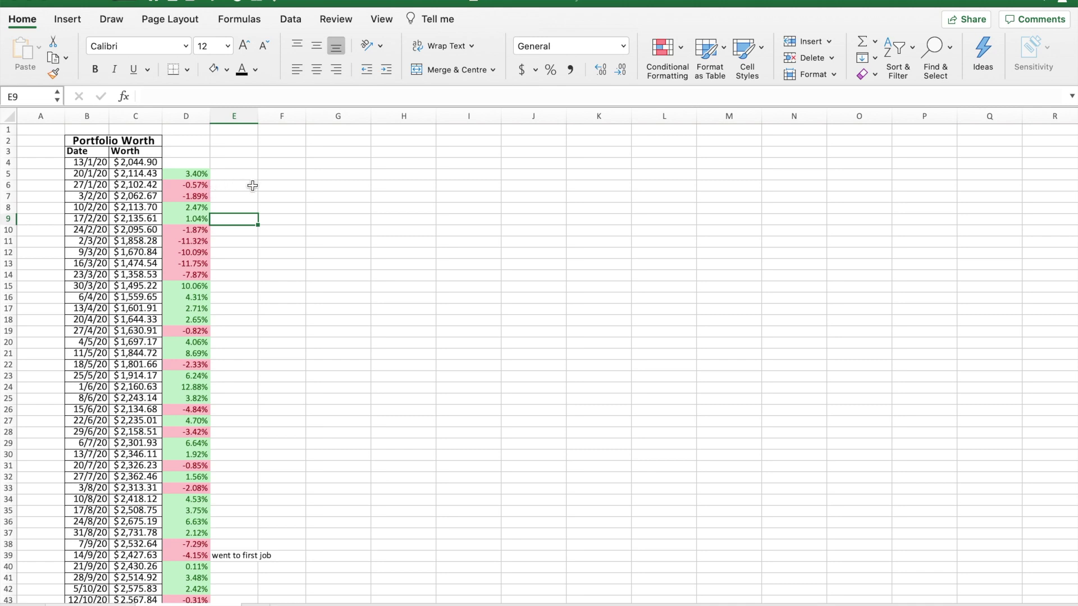
scroll(216, 325, down, 5)
scroll(217, 303, up, 5)
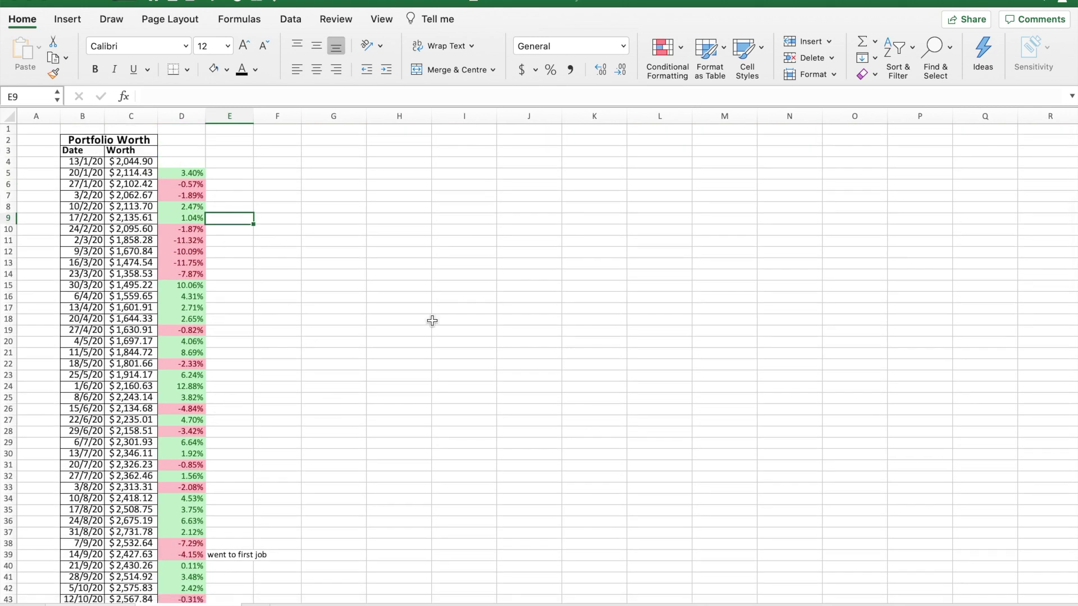
scroll(432, 320, left, 1)
click(262, 345)
click(233, 353)
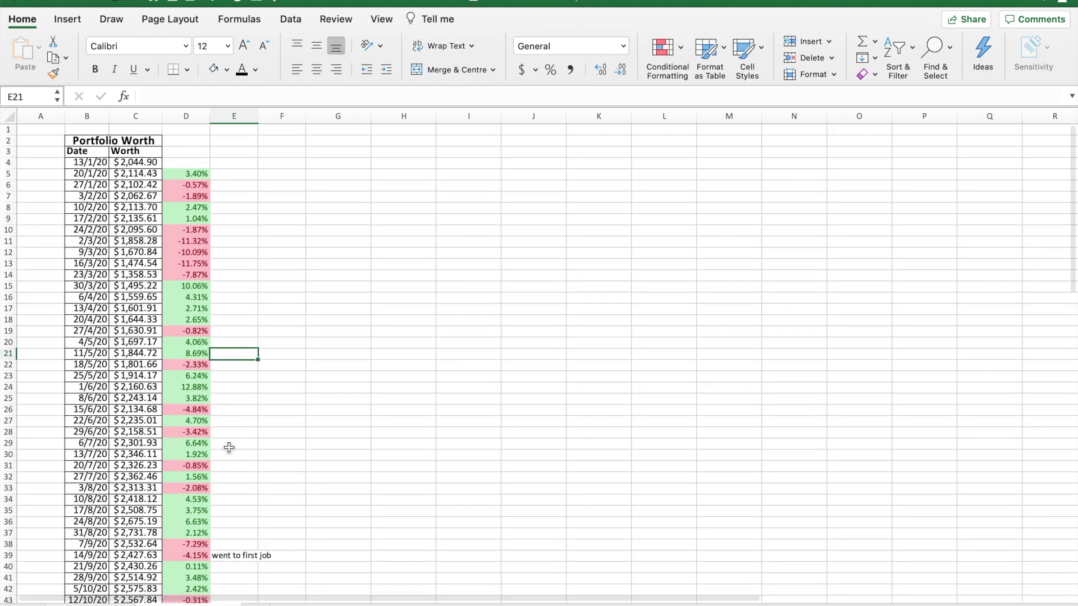
click(184, 386)
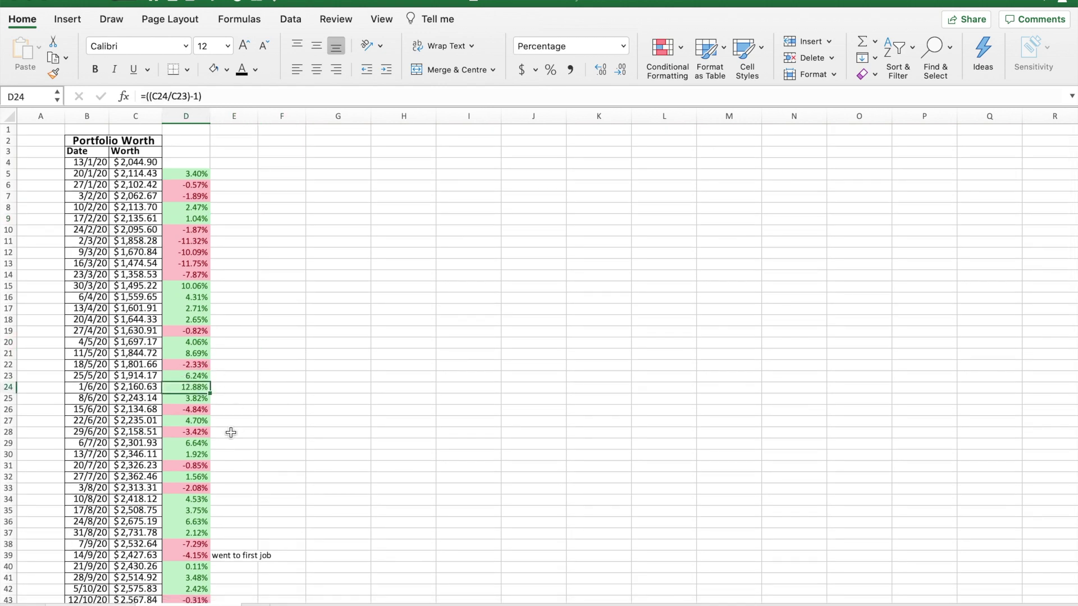
click(274, 382)
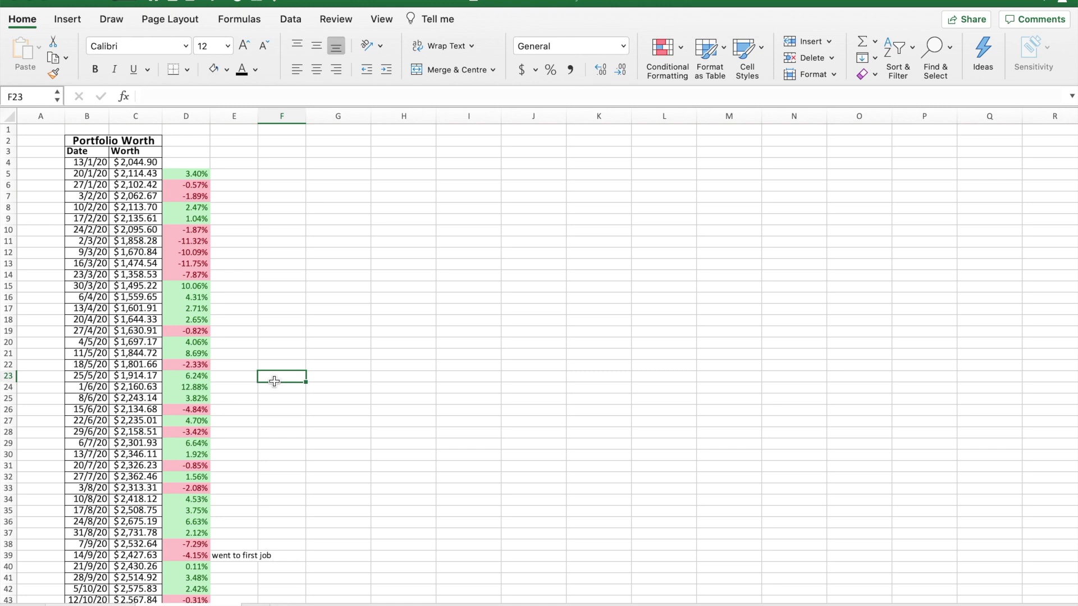
click(184, 286)
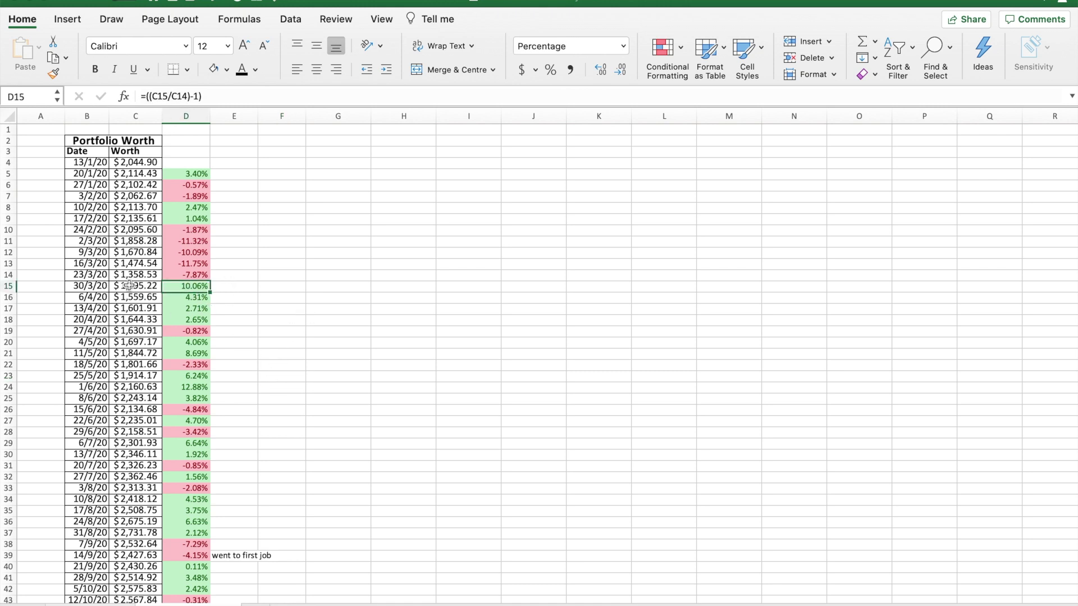
click(263, 294)
click(381, 284)
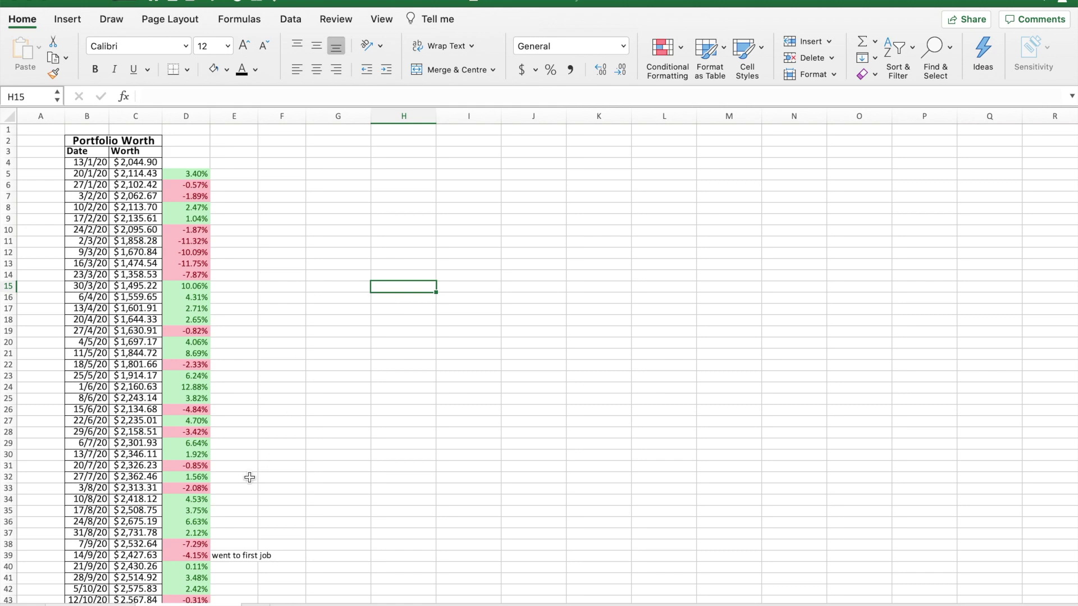
scroll(182, 506, down, 3)
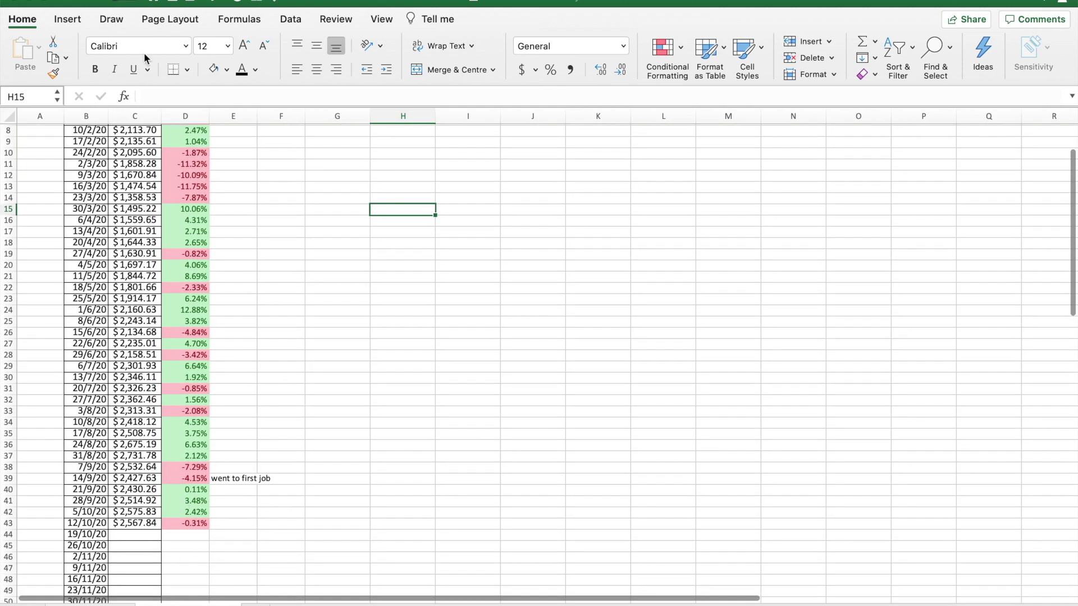
Review the 'went to first job' note and the recorded dates down to 12/10/2020
click(333, 488)
click(303, 479)
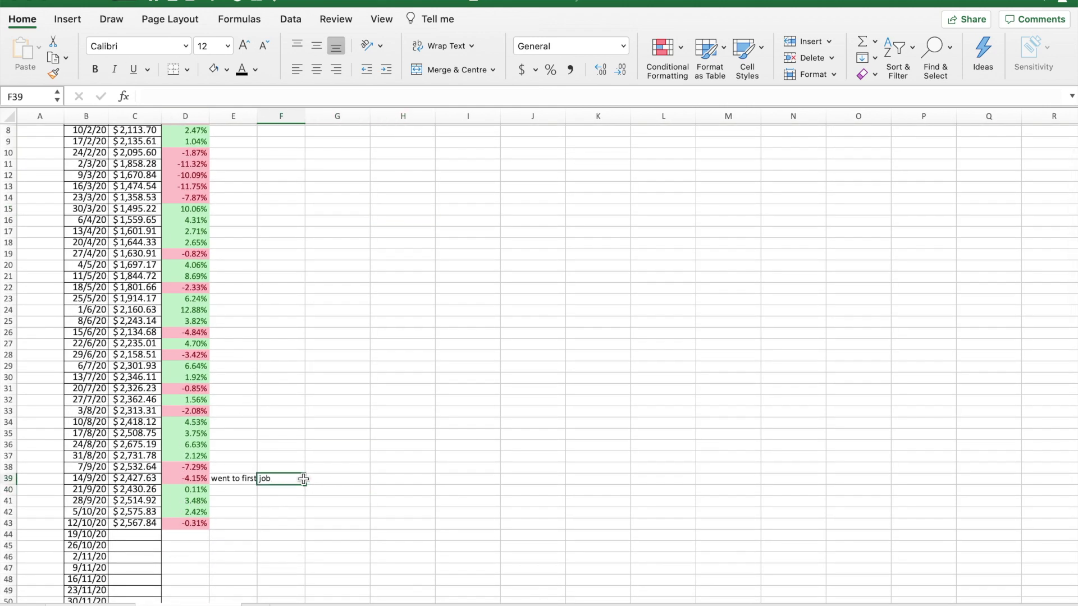
click(230, 479)
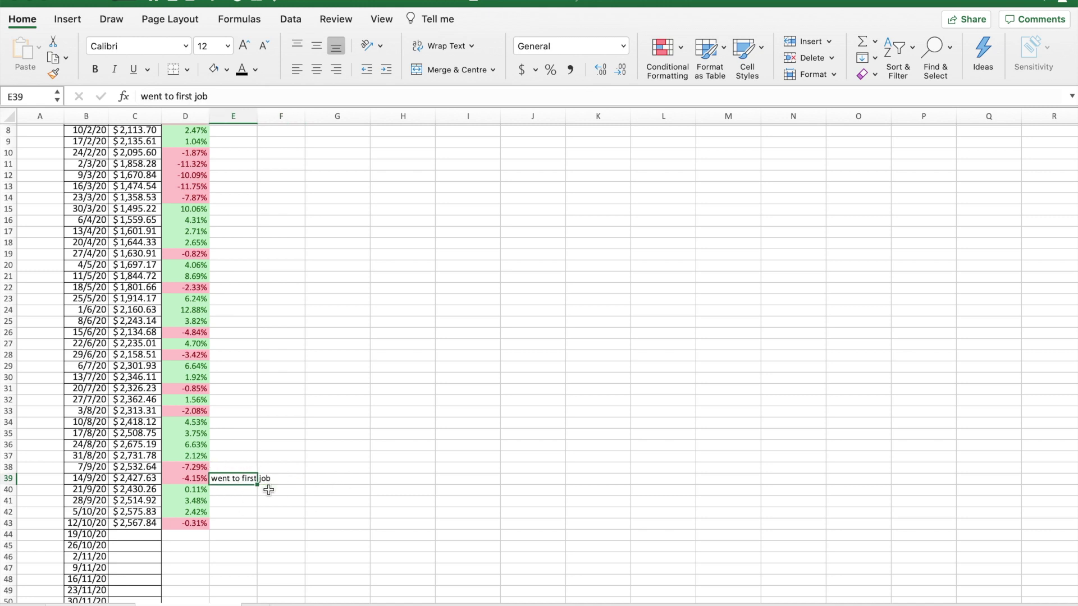
click(339, 498)
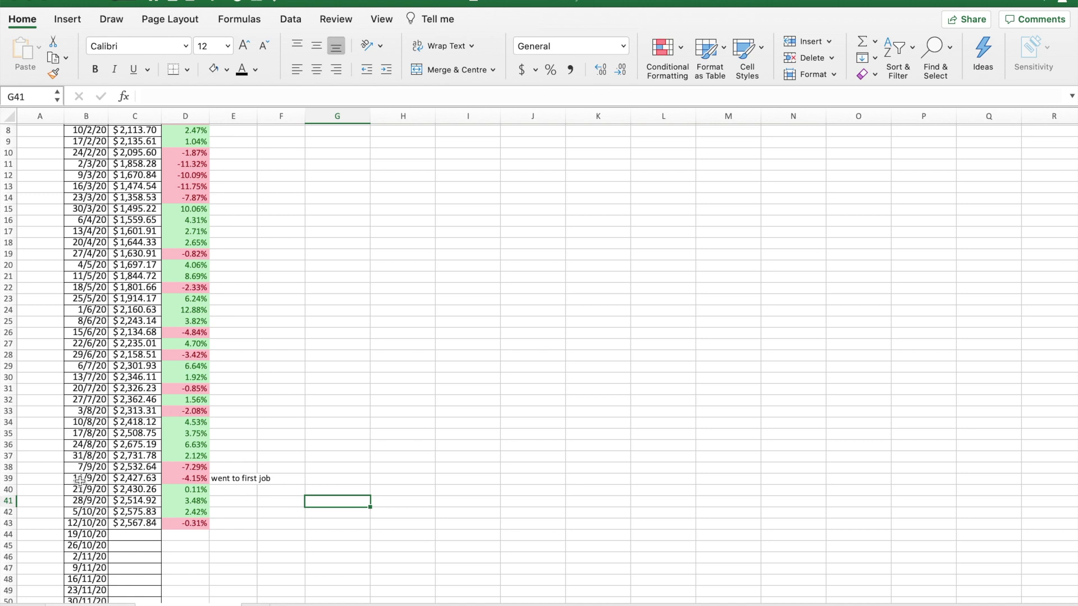
click(259, 447)
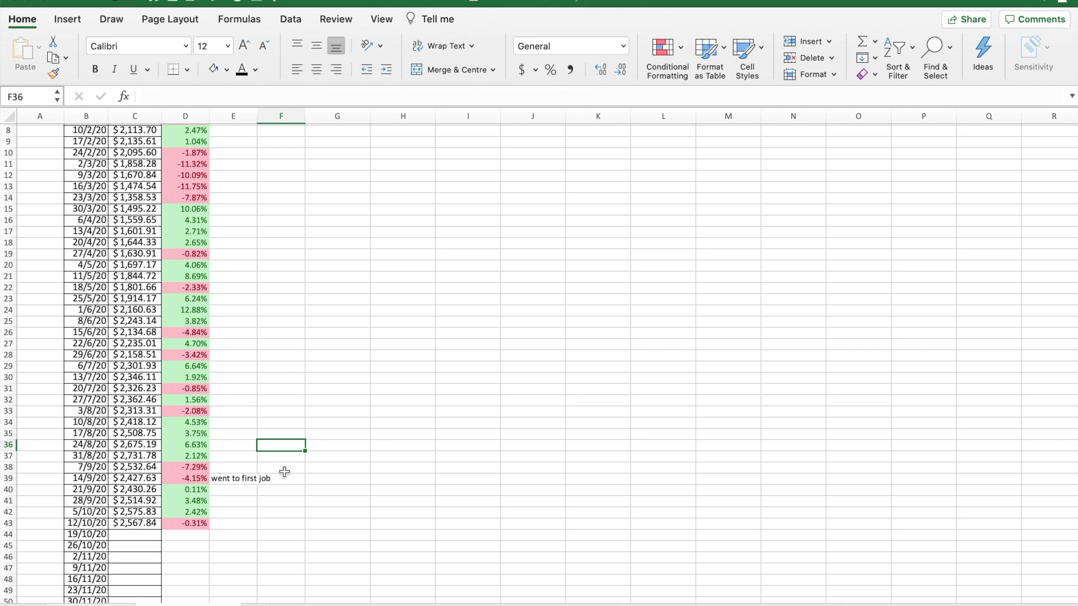
click(283, 461)
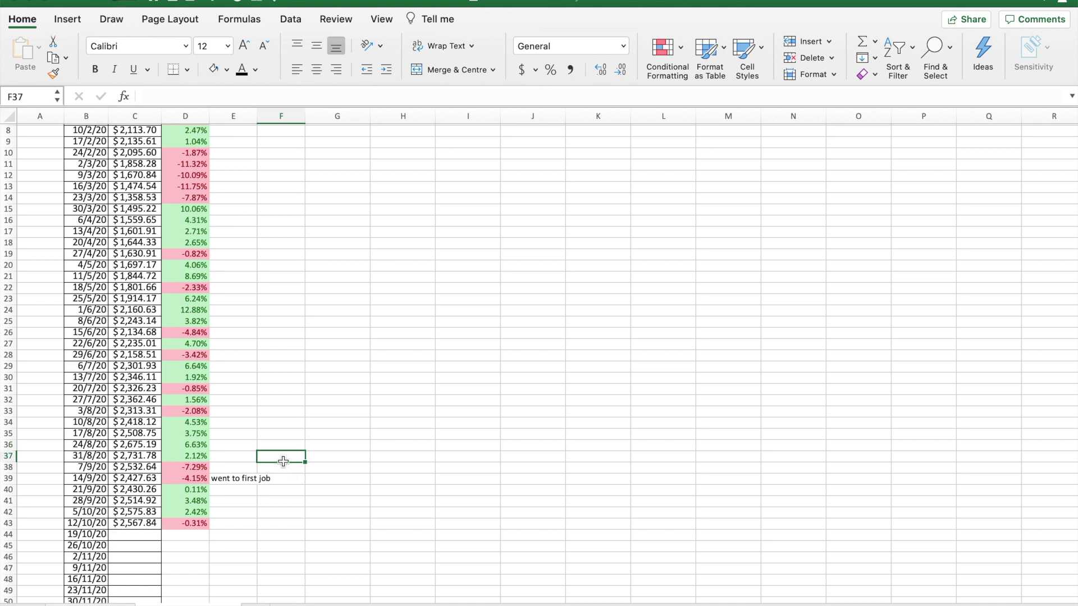
click(84, 490)
click(82, 500)
click(80, 492)
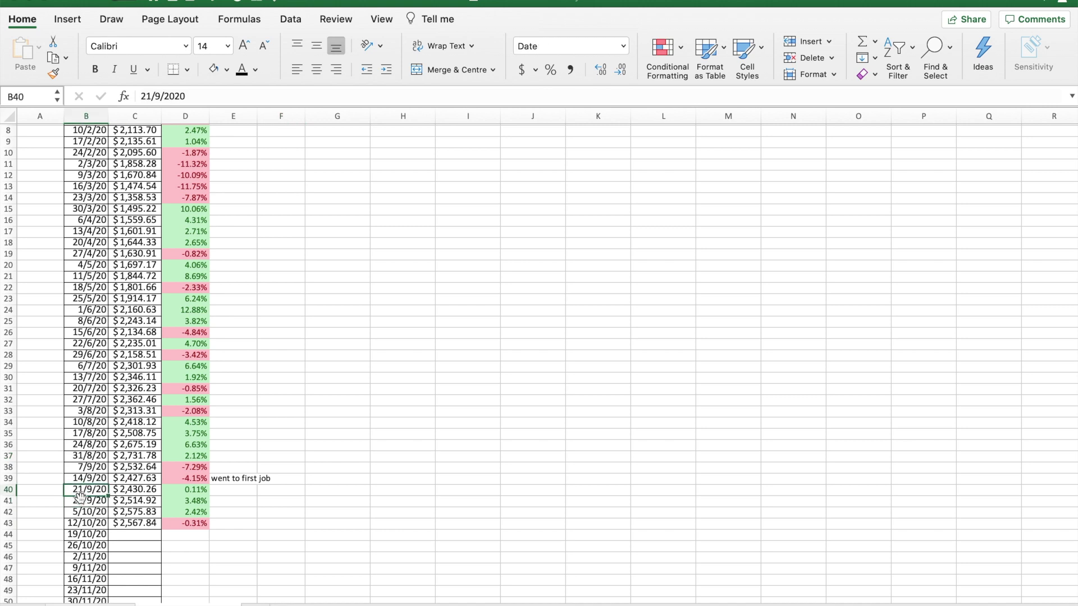
click(85, 524)
click(388, 513)
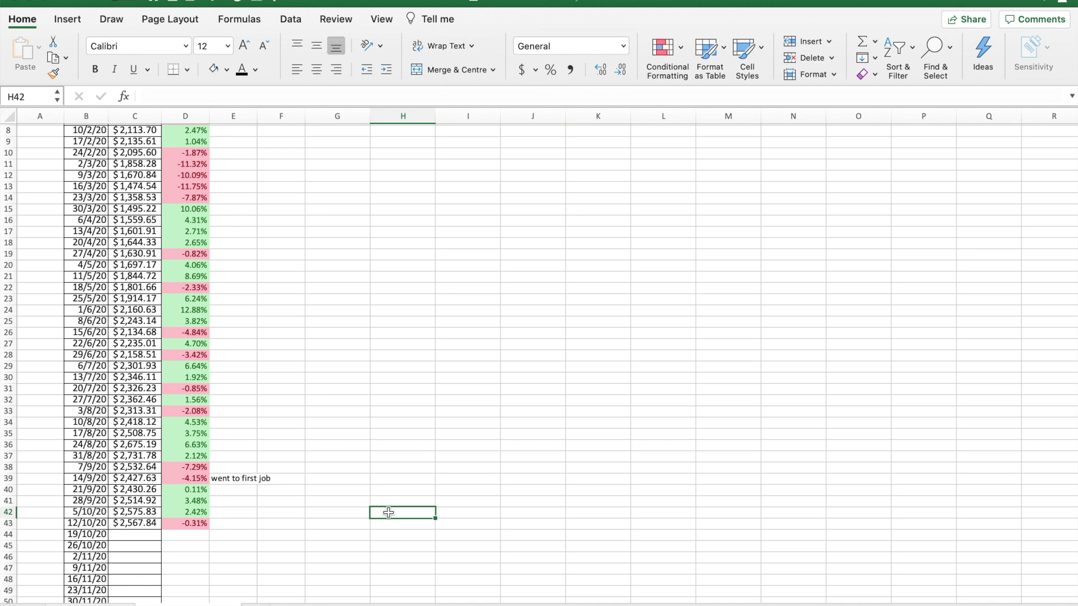
Inspect the weekly change formulas in D41 and D42, then bring up the share ledger window
click(190, 500)
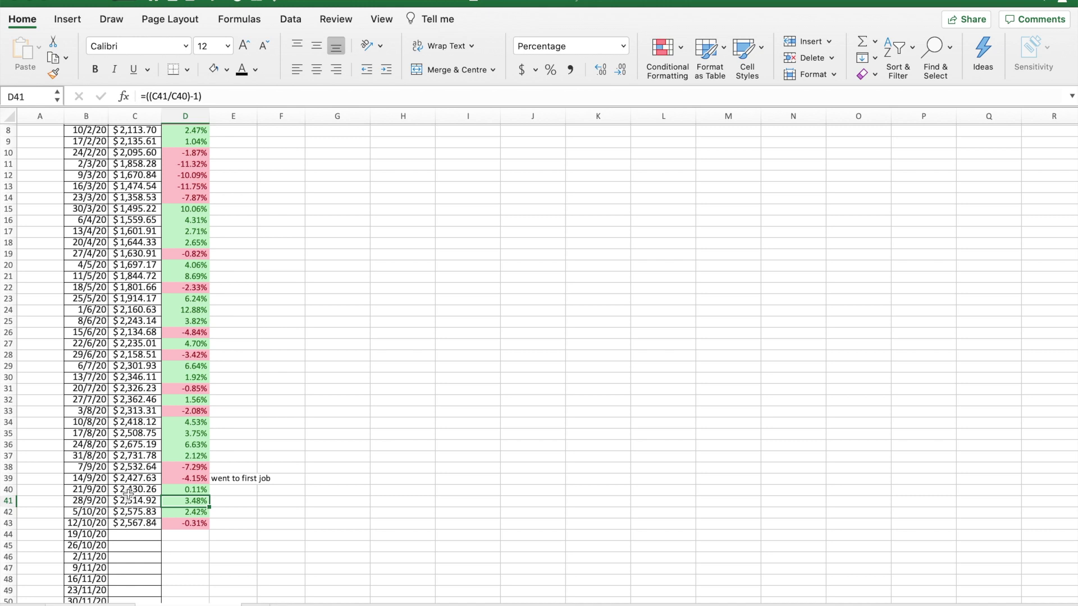
click(297, 510)
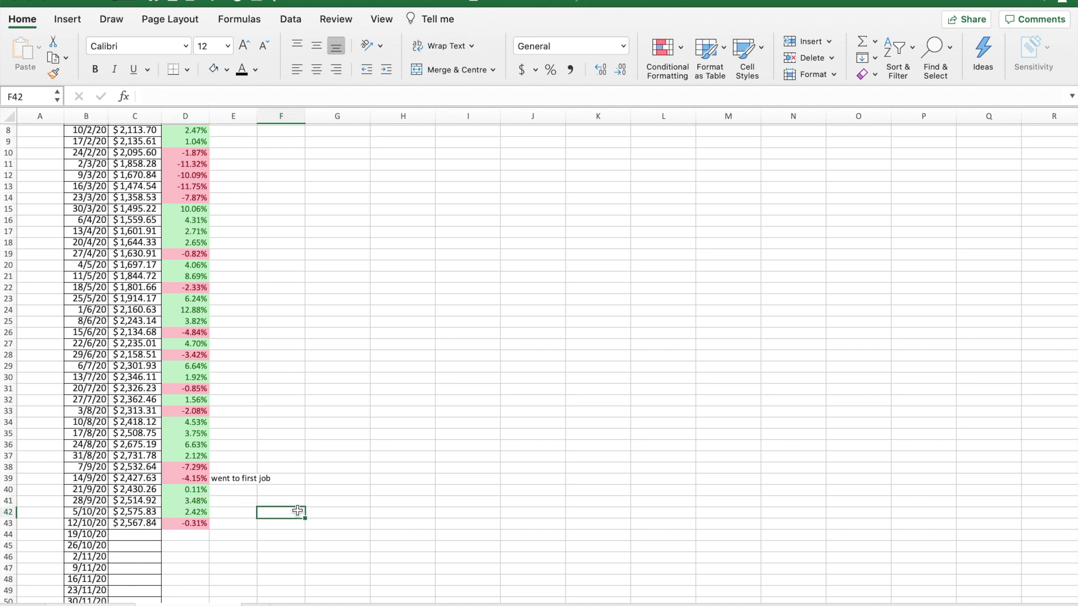
click(191, 511)
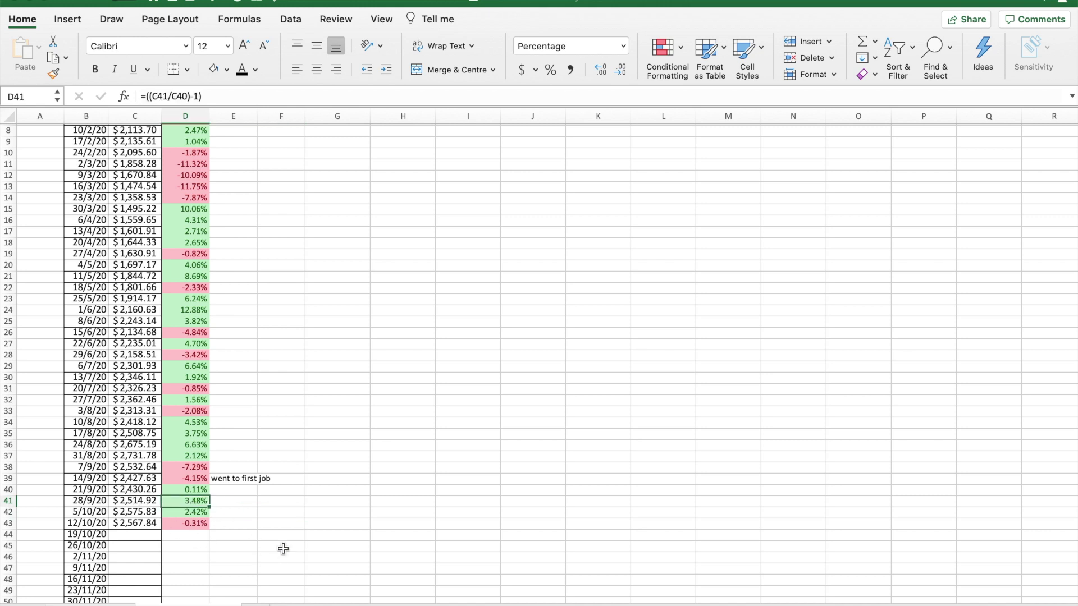
click(309, 535)
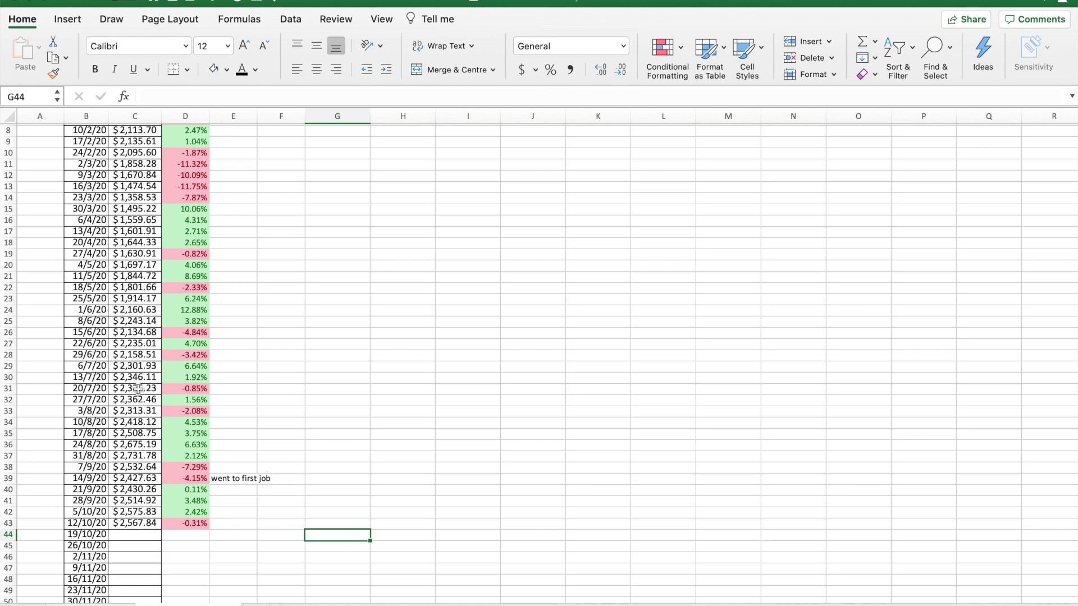
click(317, 465)
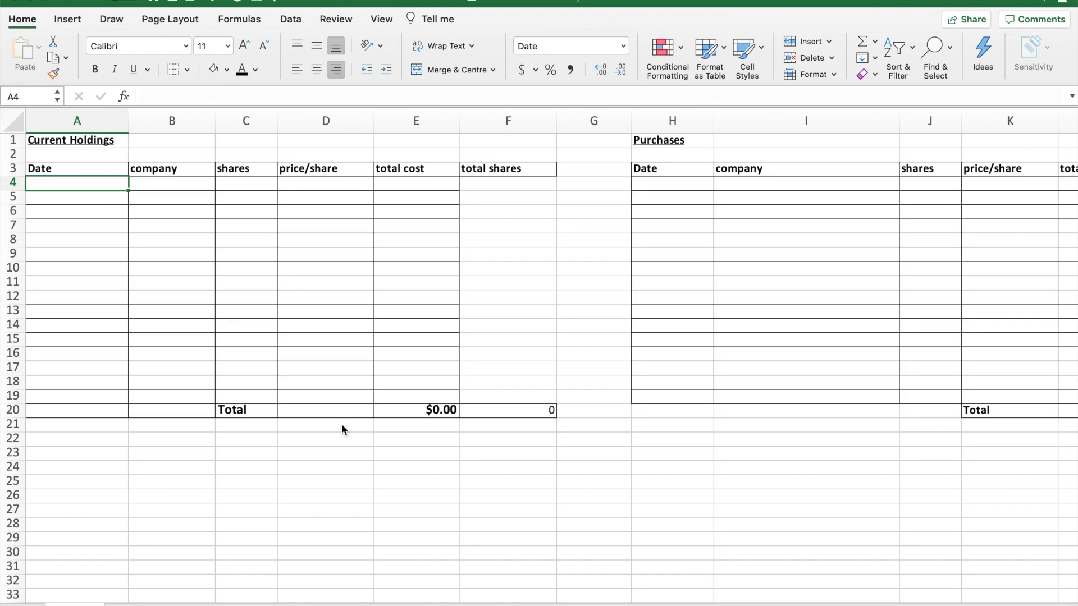
key(ctrl+Down)
Place Portfolio Growth beside the ledger and enter 17/7/2018, Apple and 3 shares in row 4
click(417, 200)
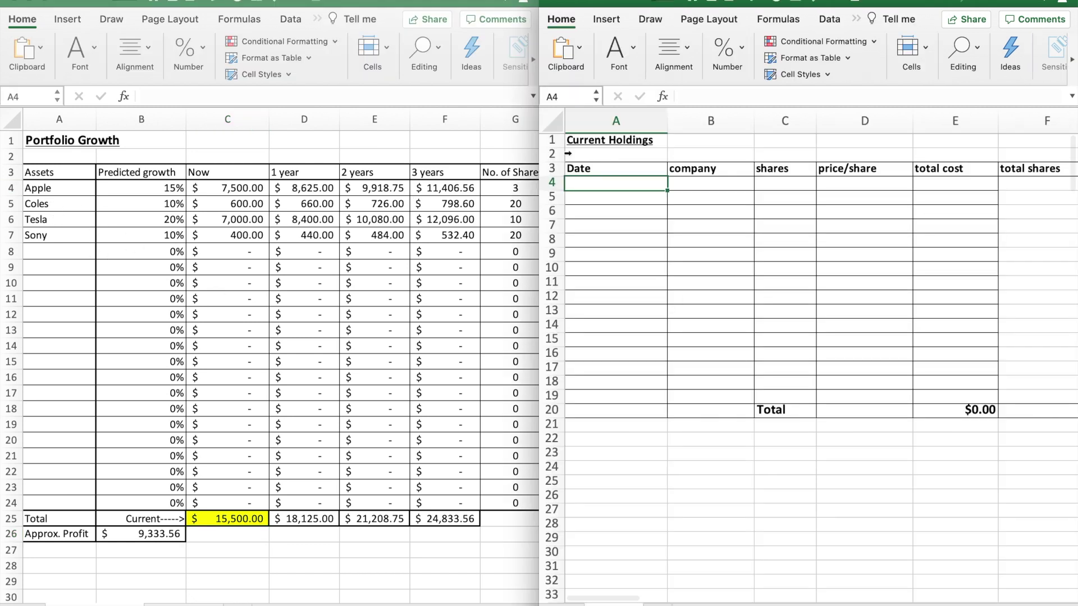
text(1)
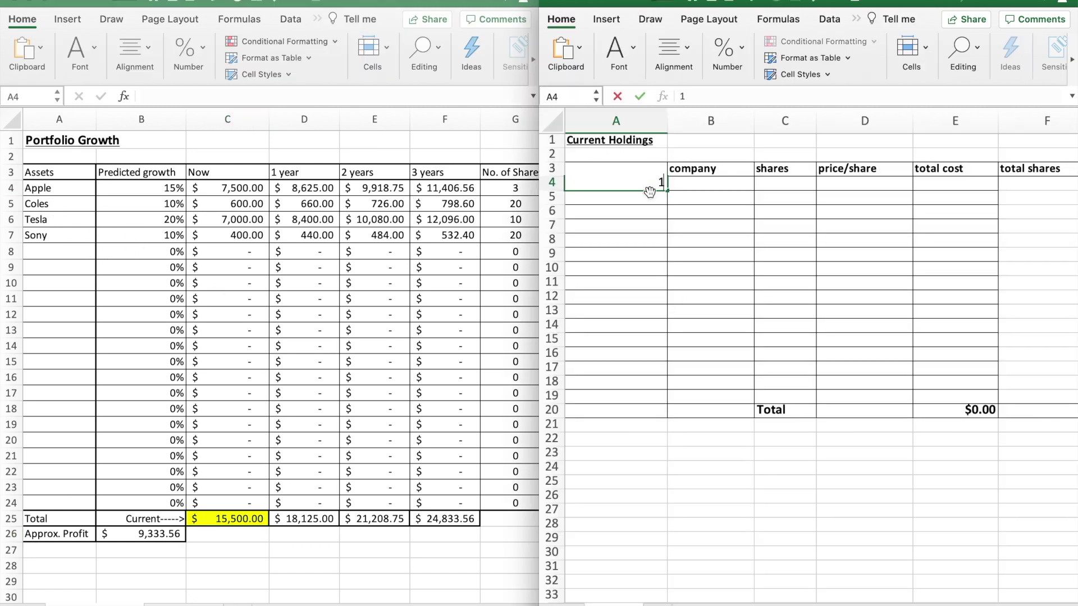
text(7/7)
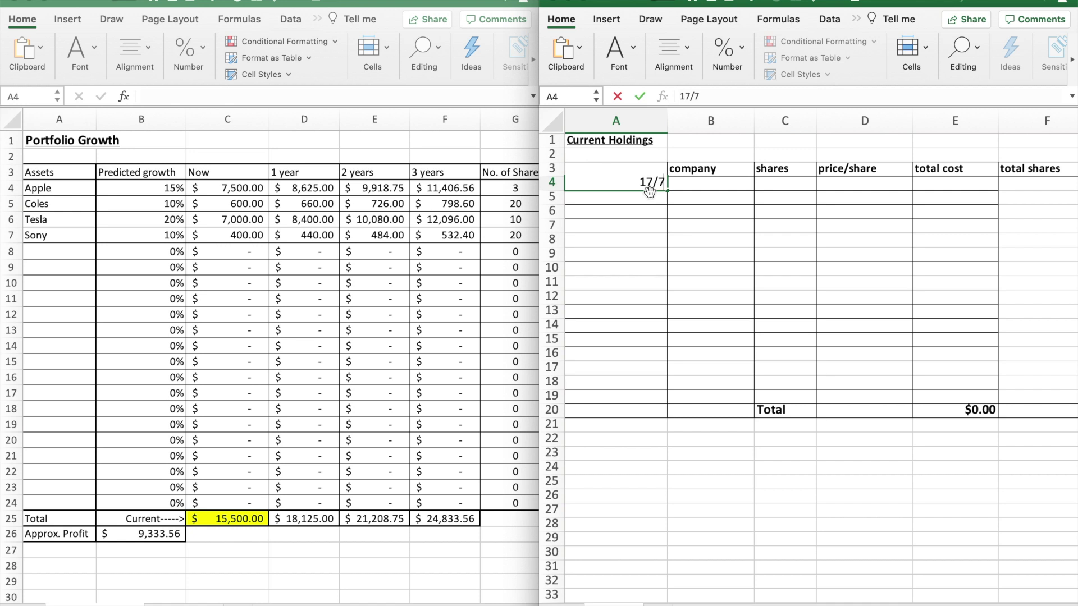
text(/2018)
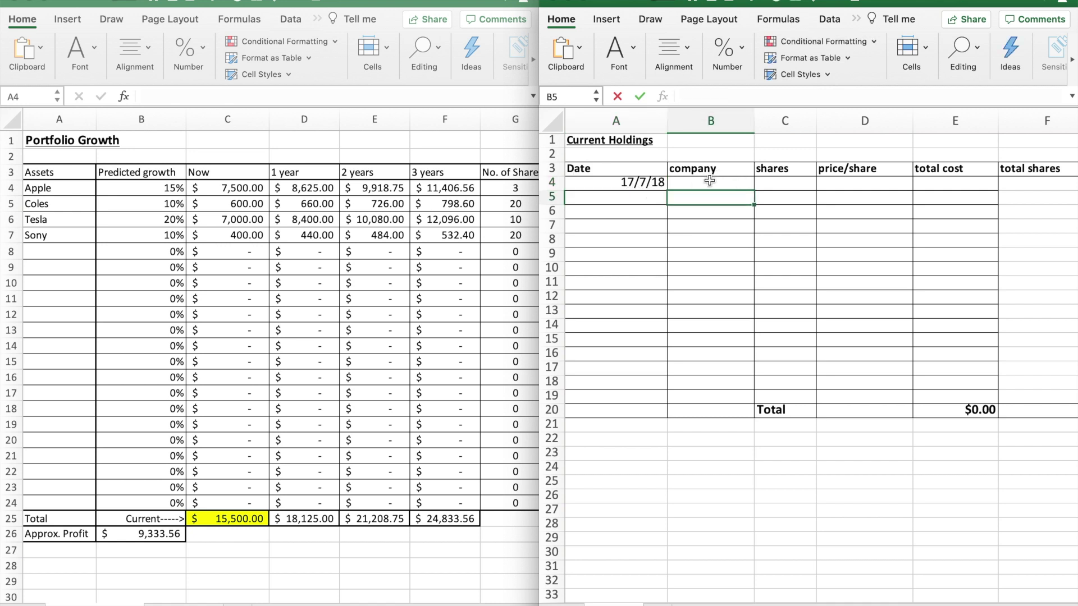
click(710, 180)
text(Apple)
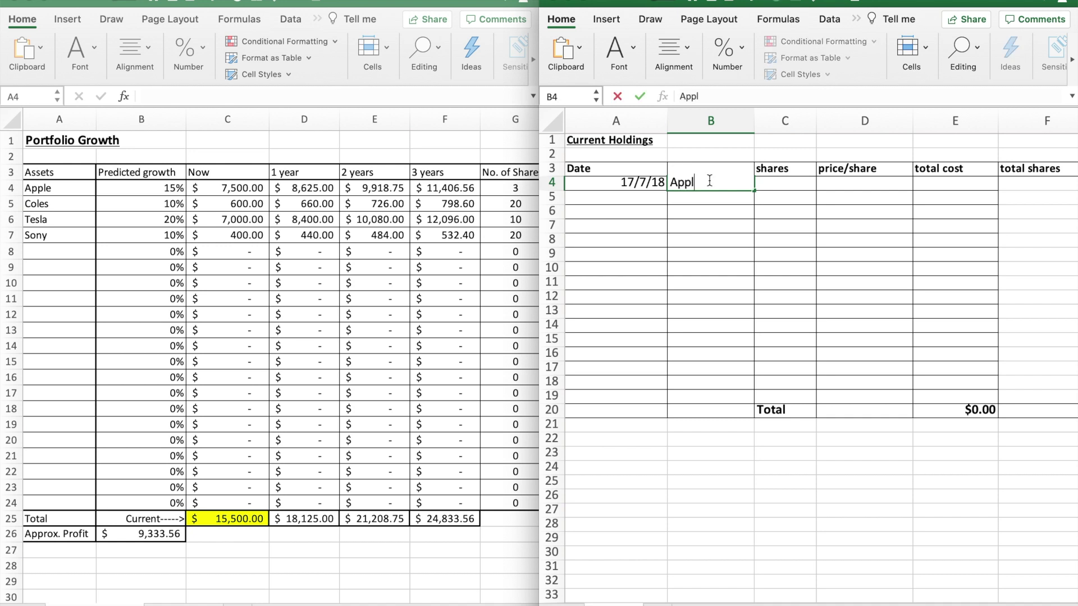
click(767, 217)
click(788, 183)
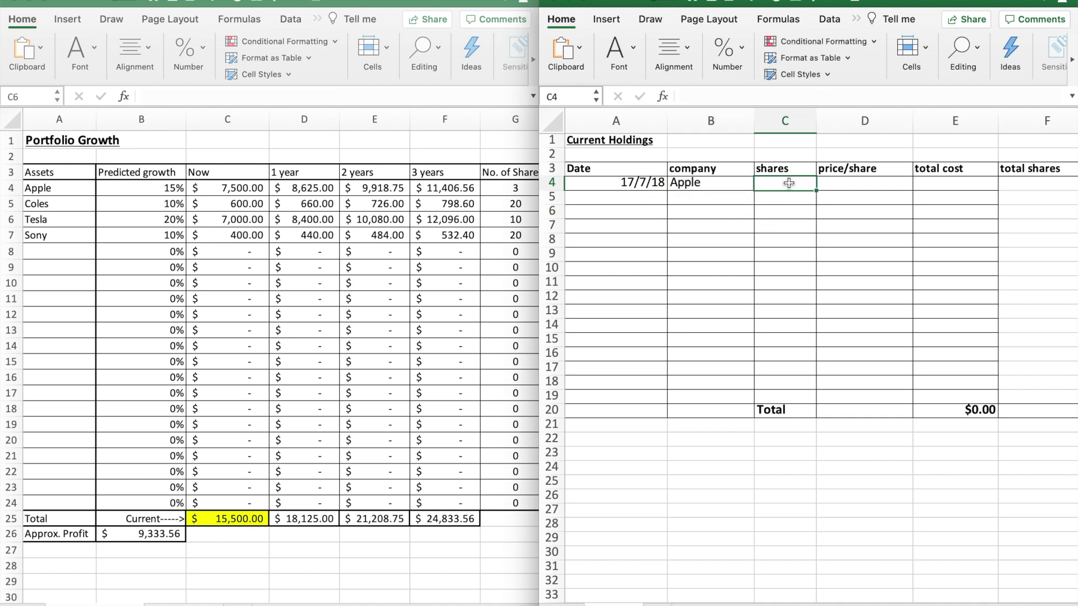
text(3)
Enter $1600 as Apple's price per share
click(859, 184)
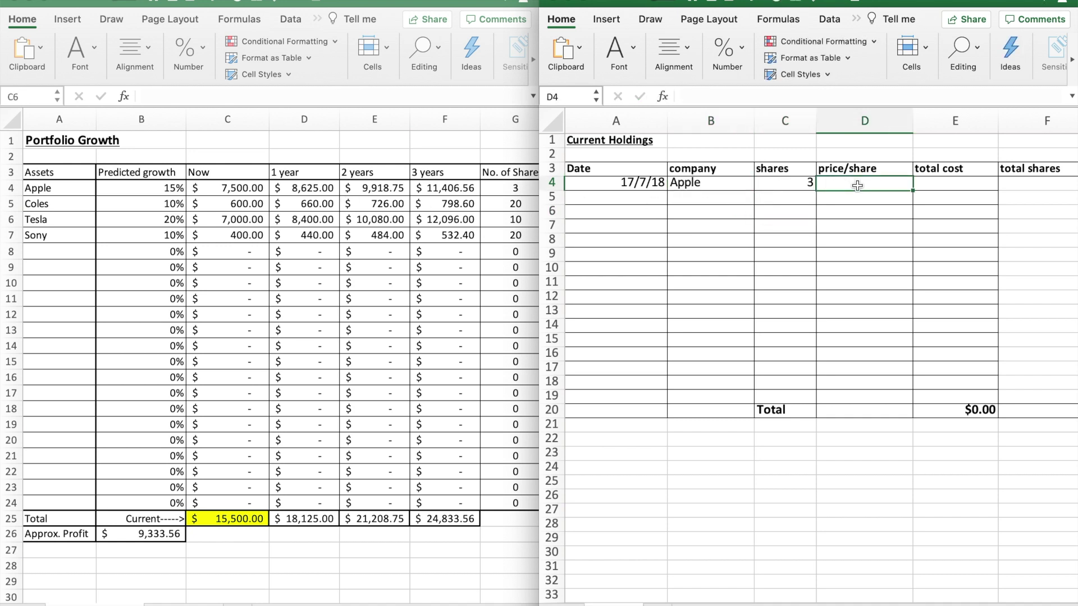
click(227, 187)
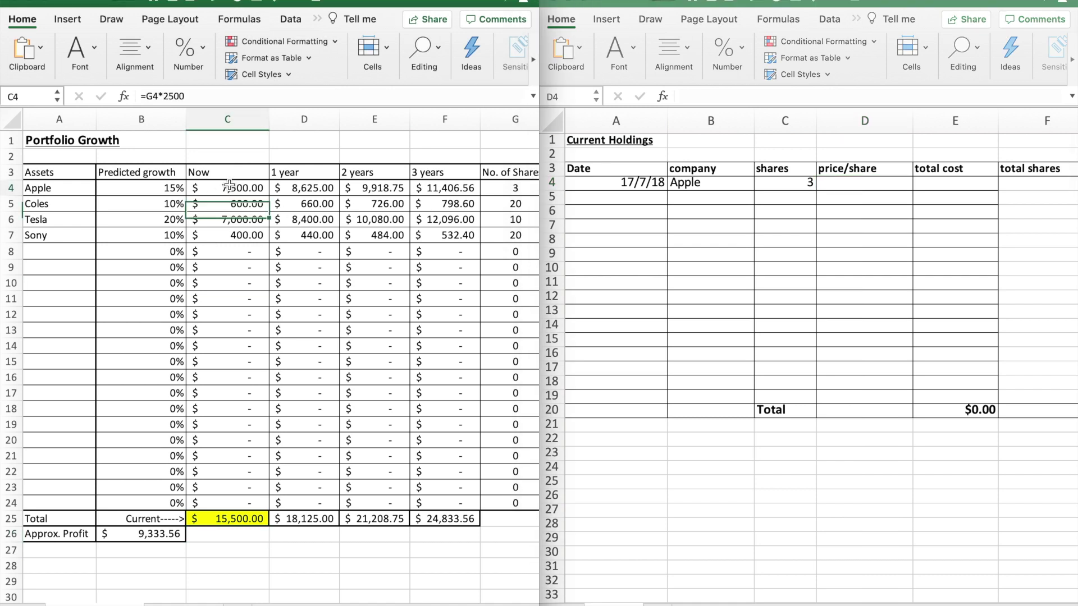
click(840, 187)
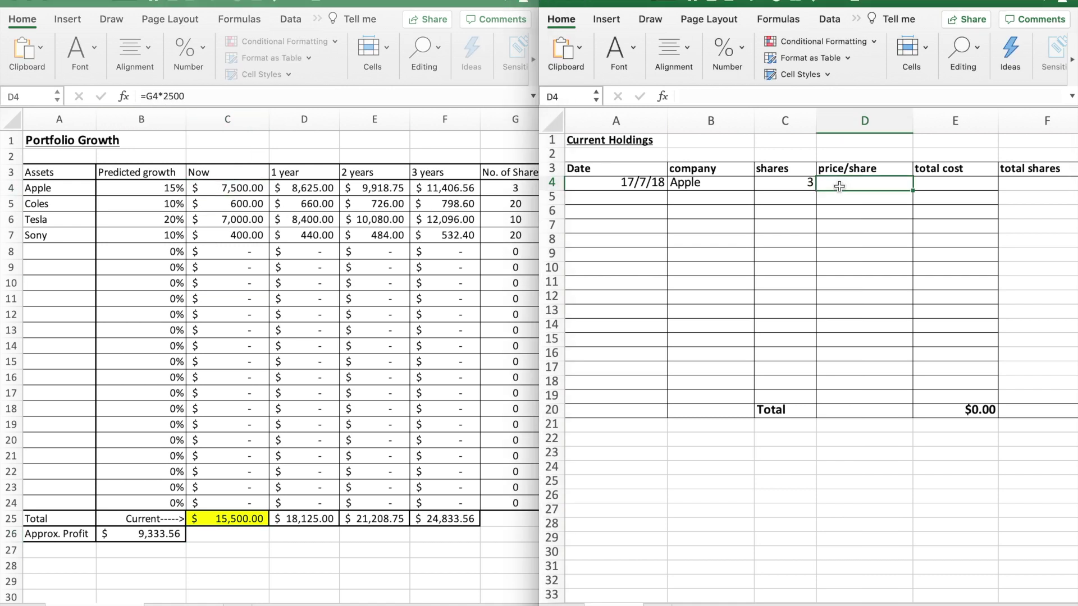
text($1600)
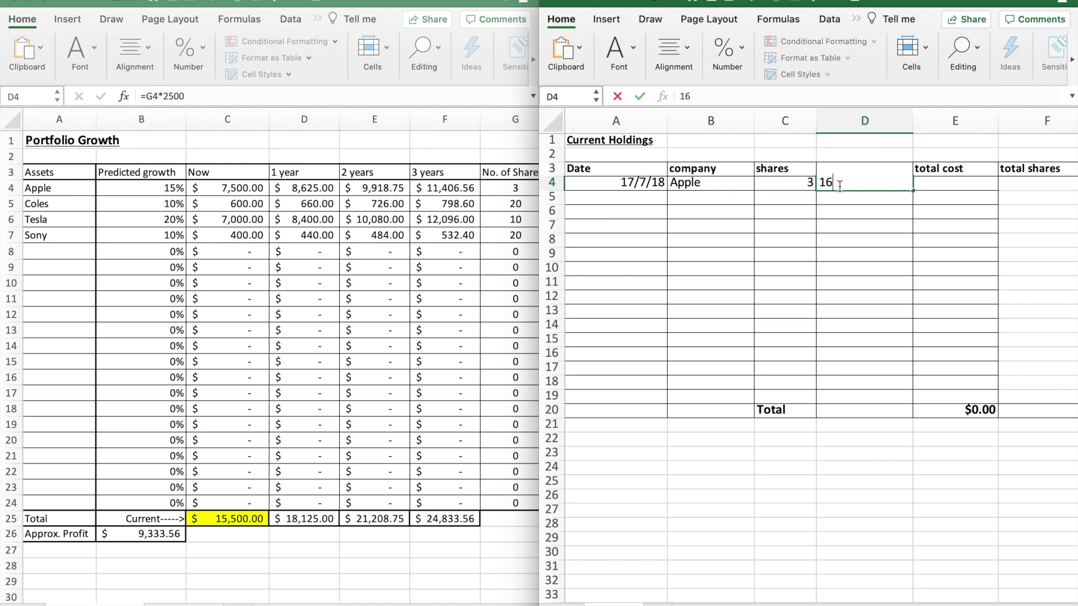
click(869, 251)
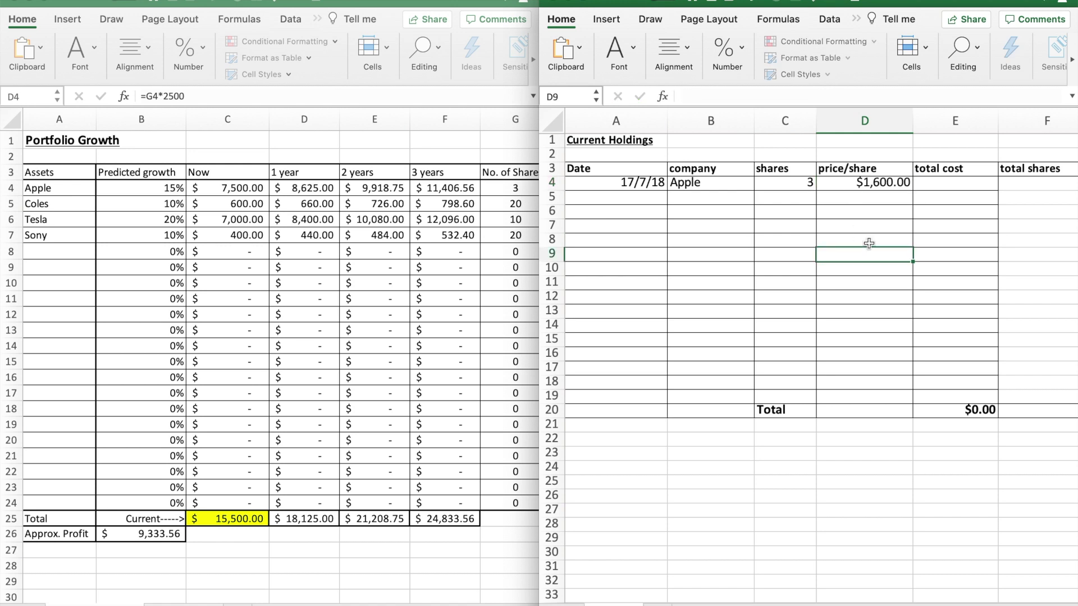
click(889, 180)
Start the total cost formula =D4*C4 in E4
click(982, 183)
click(777, 222)
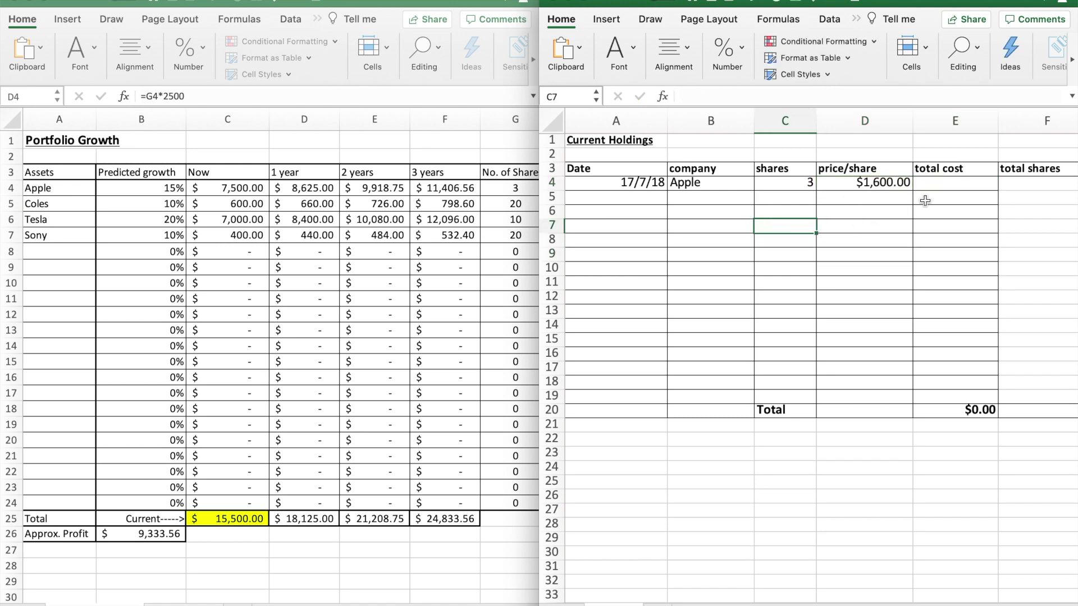
click(941, 181)
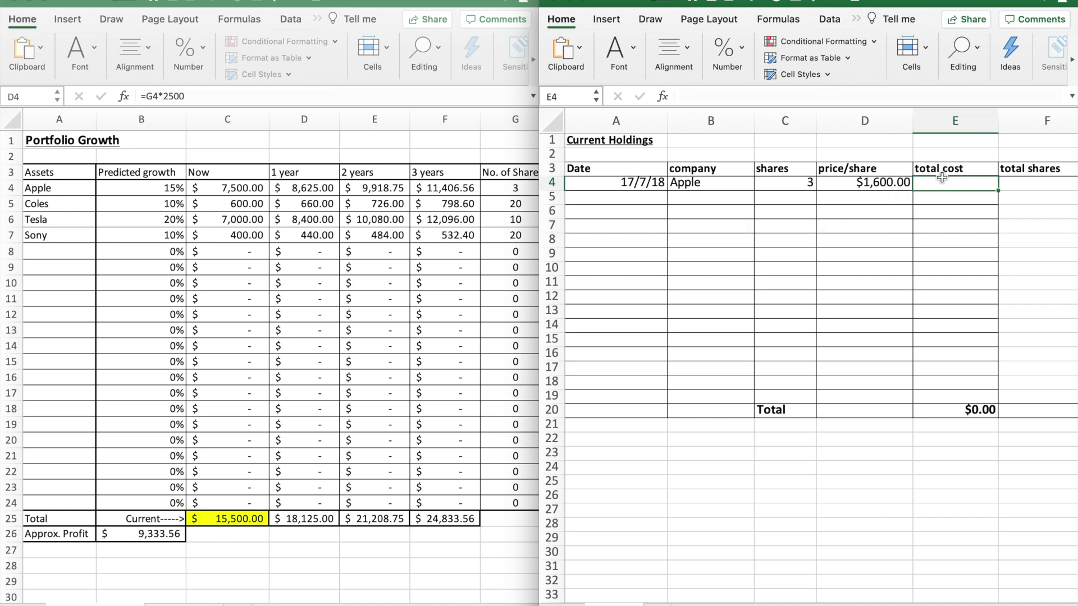
text(=)
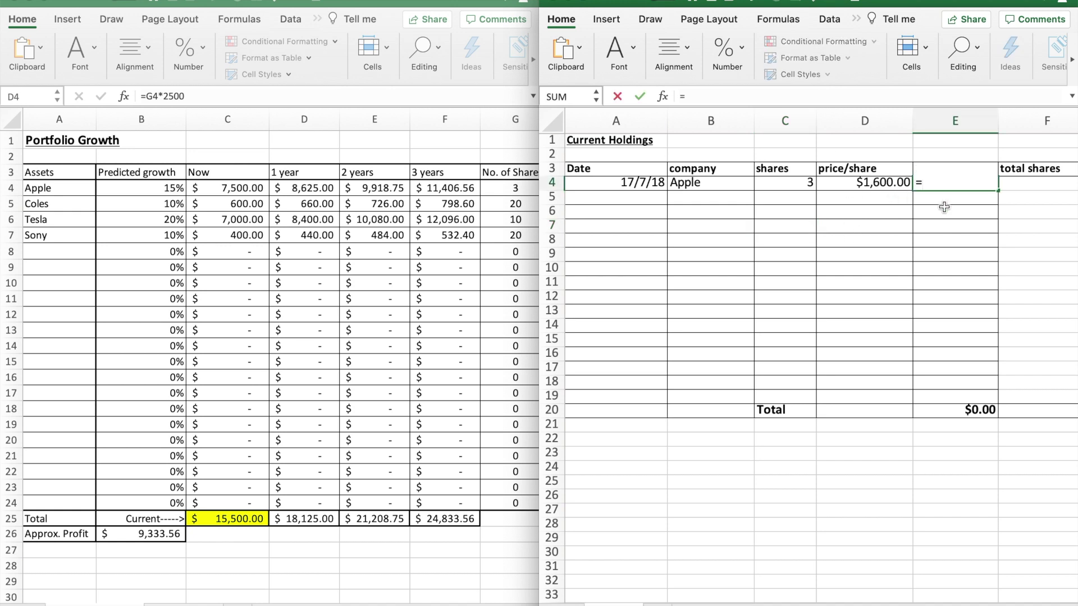
click(887, 183)
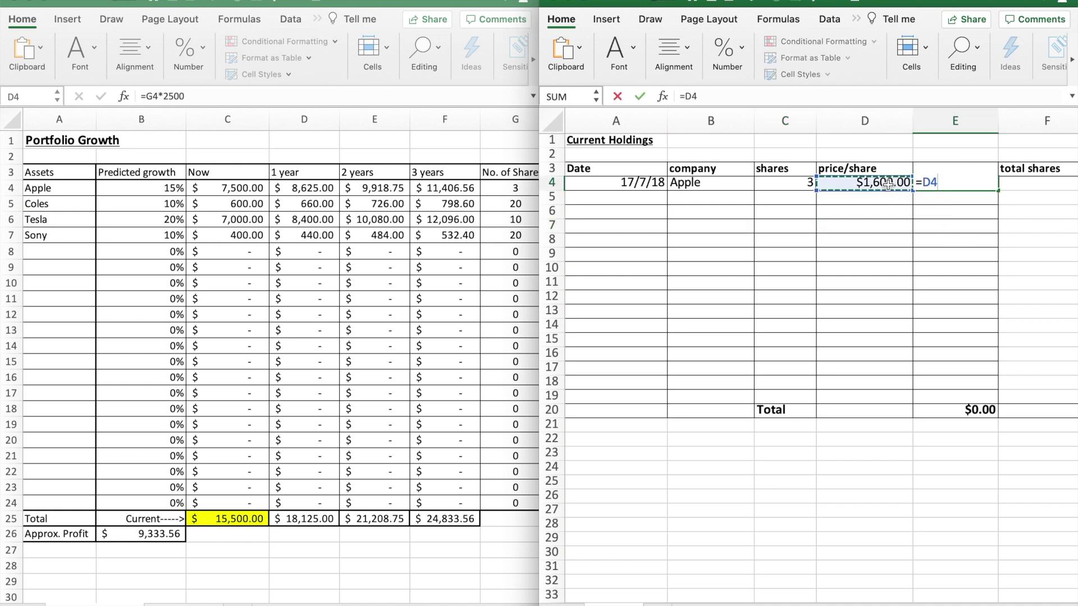
text(*)
click(787, 186)
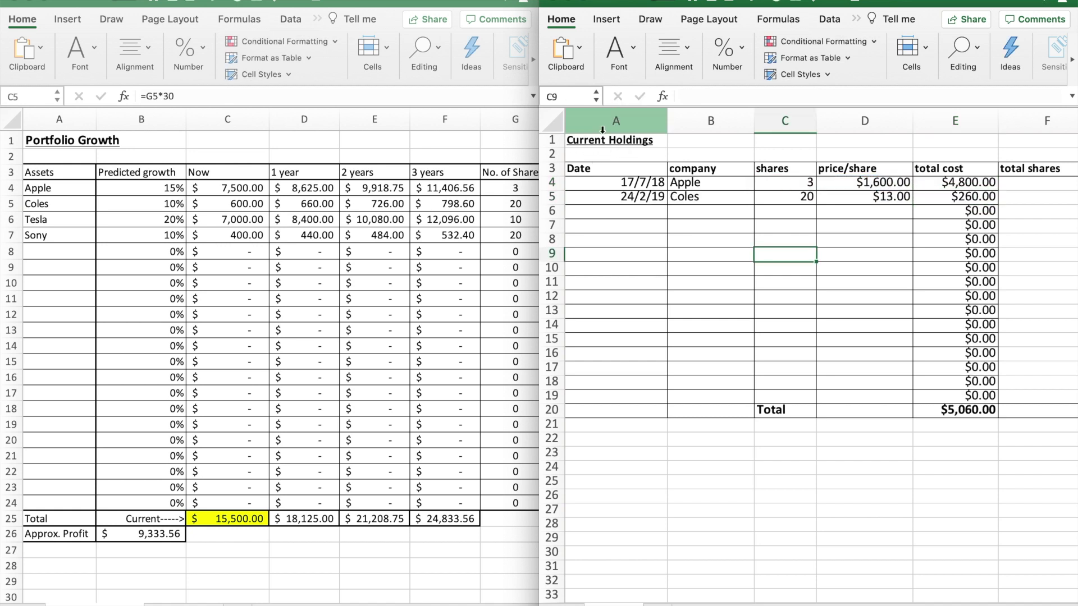
scroll(625, 211, right, 8)
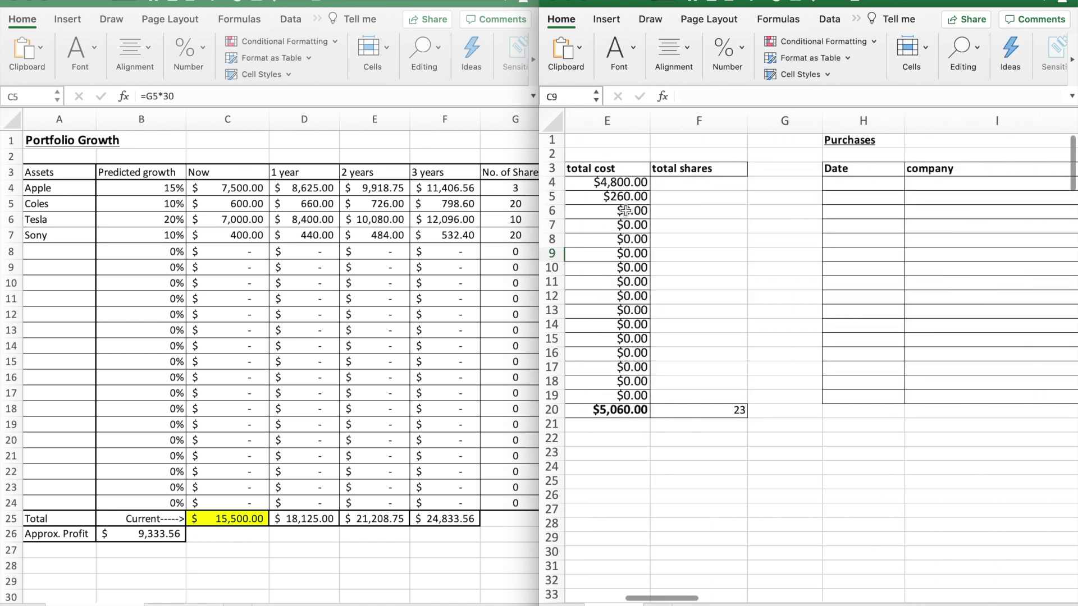
click(629, 142)
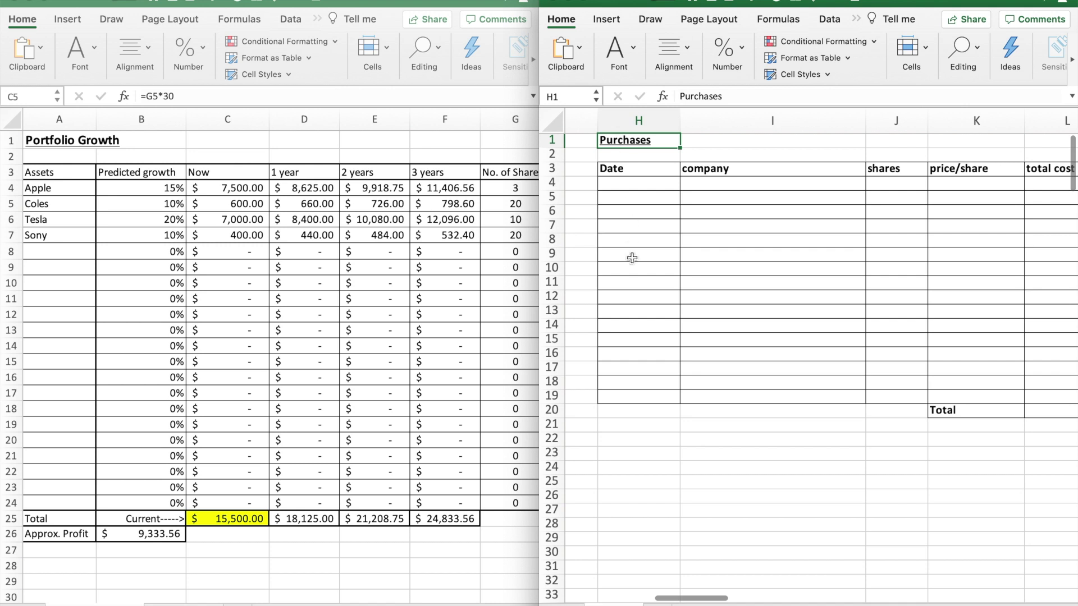
click(632, 267)
click(633, 184)
scroll(694, 223, right, 6)
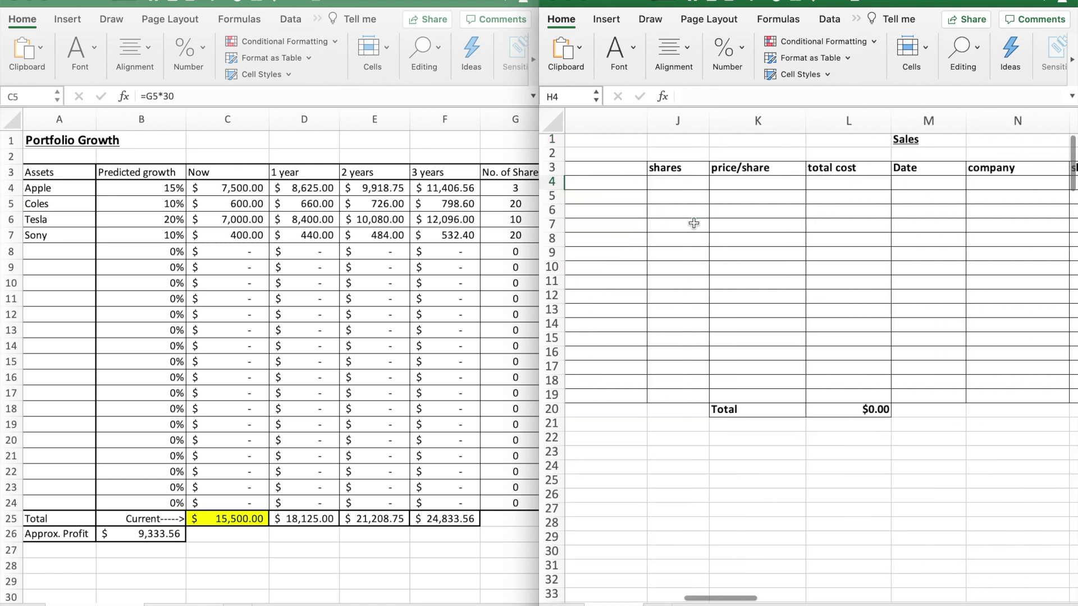
scroll(693, 223, right, 2)
click(658, 185)
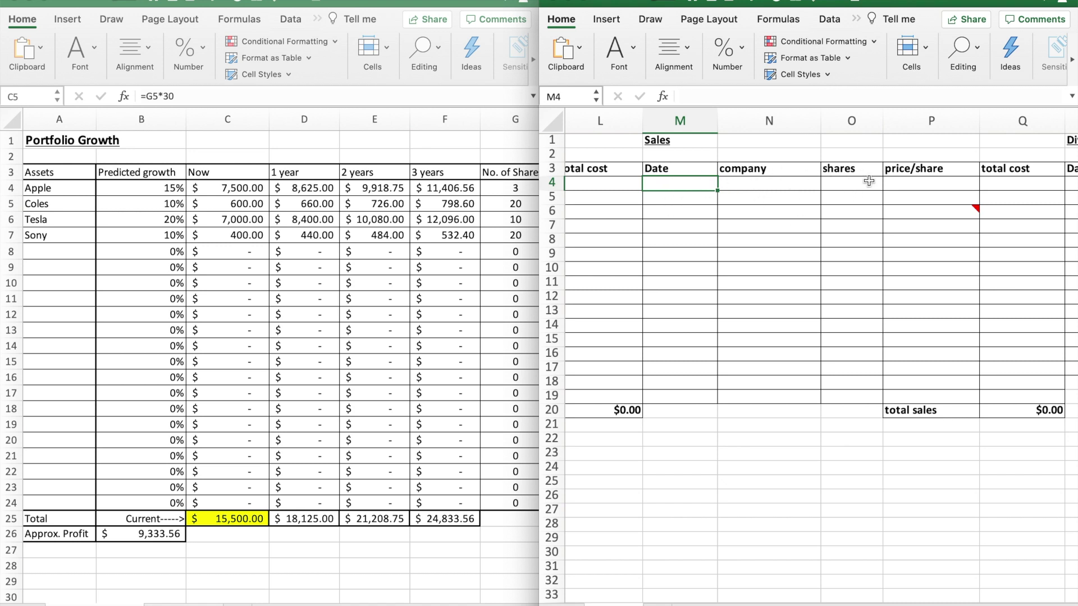
scroll(947, 207, right, 2)
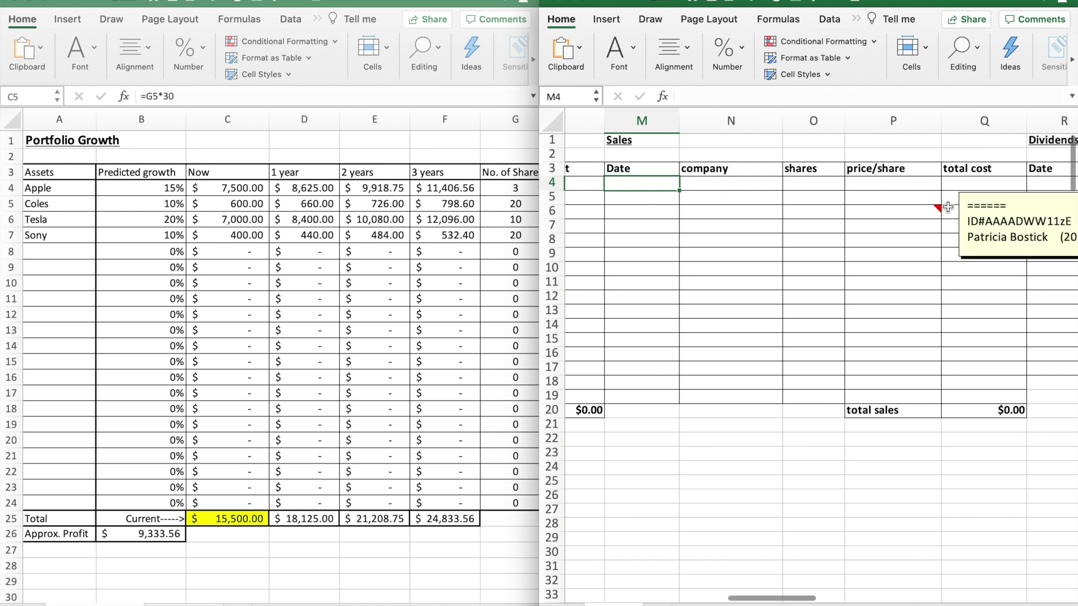
scroll(965, 443, right, 10)
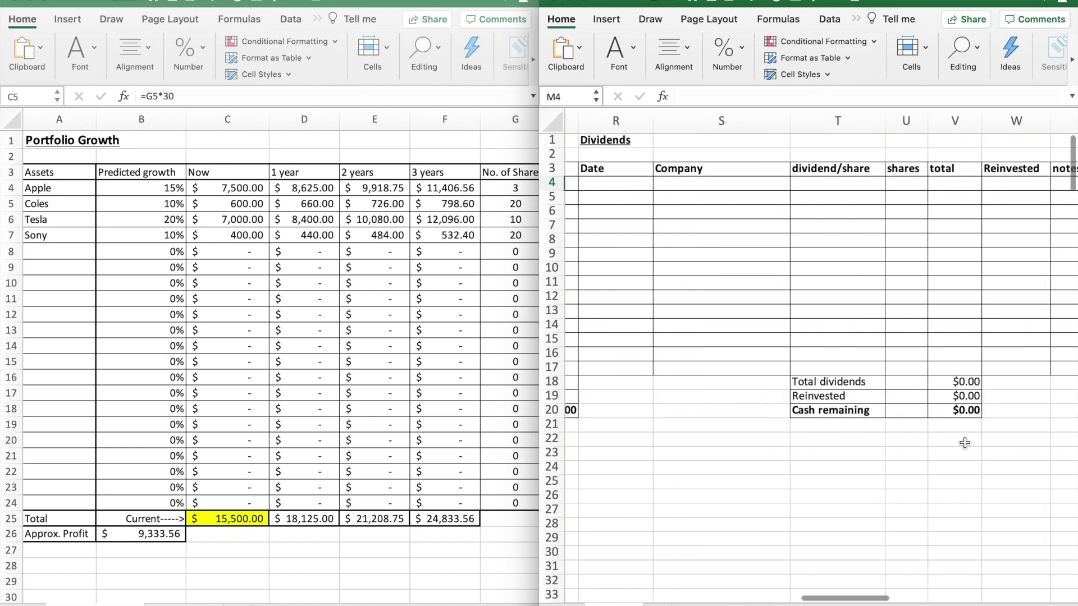
scroll(809, 336, left, 1)
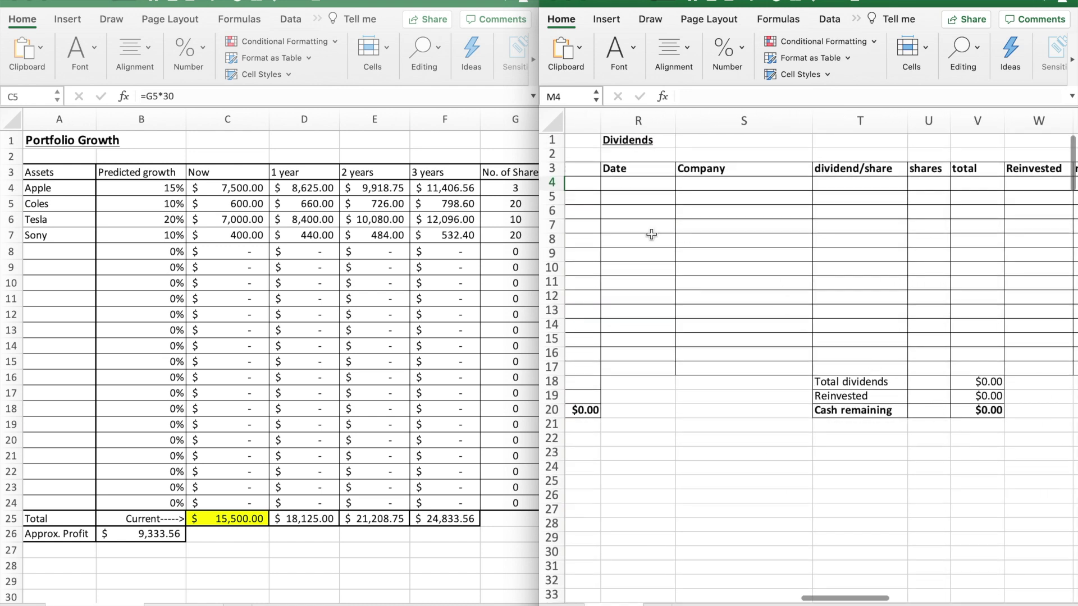
click(964, 187)
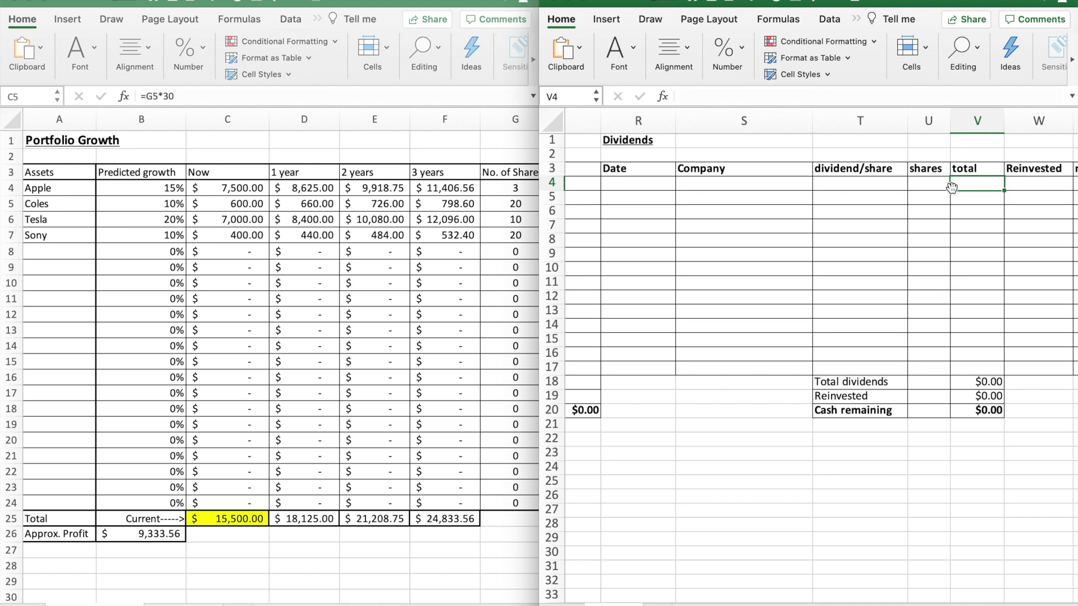
scroll(979, 190, right, 1)
click(982, 178)
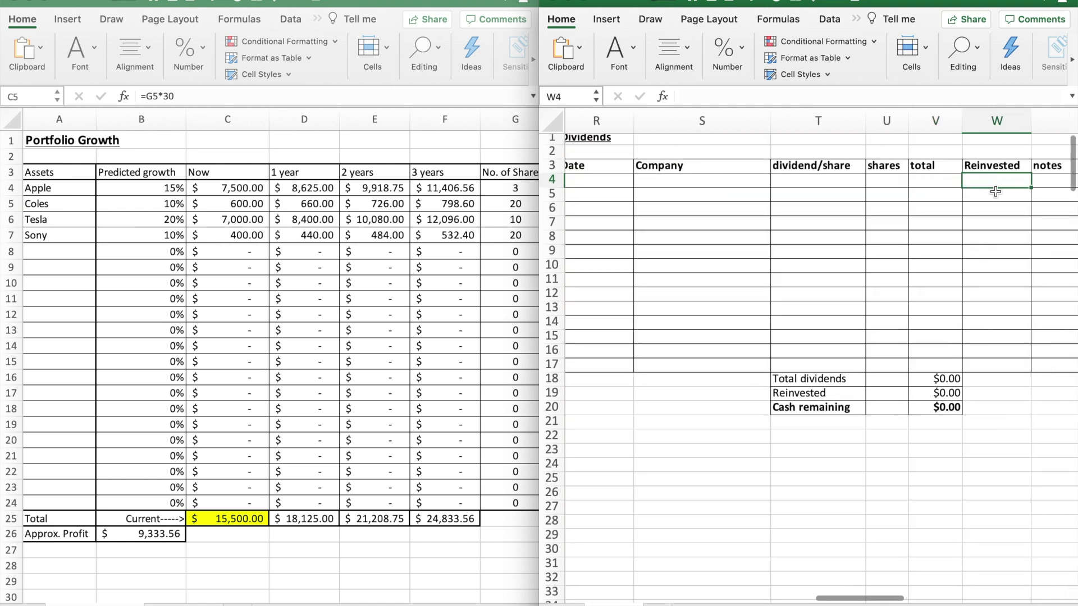
scroll(994, 276, right, 1)
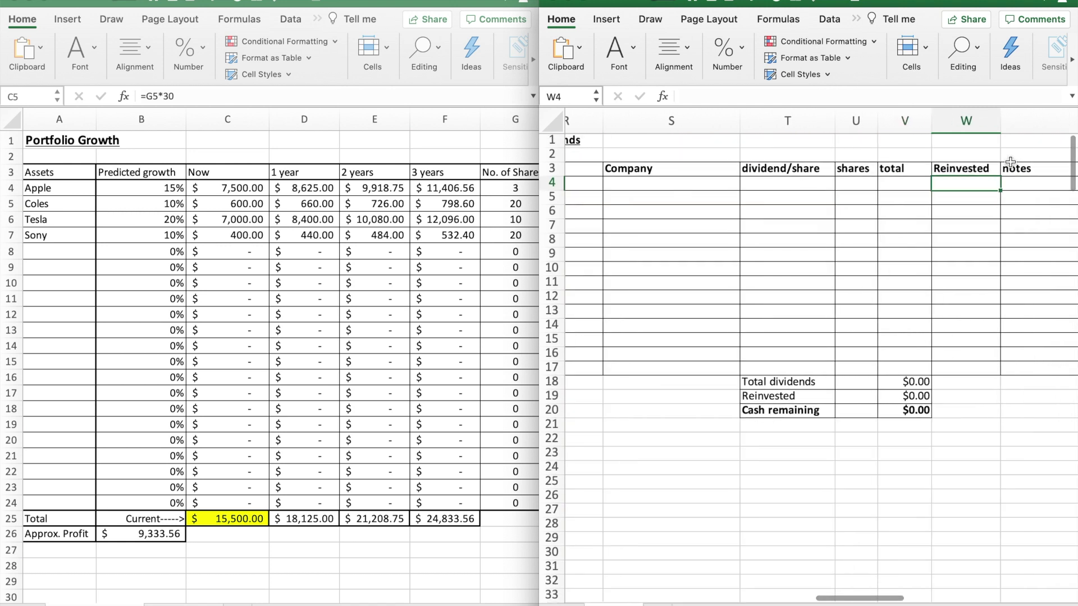
click(1010, 411)
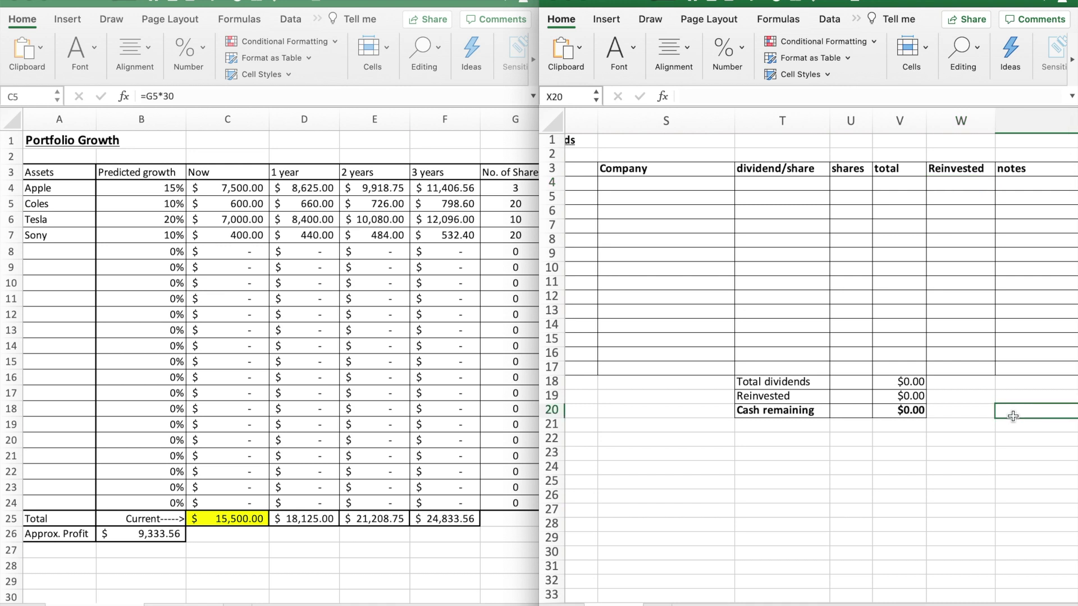
click(1030, 188)
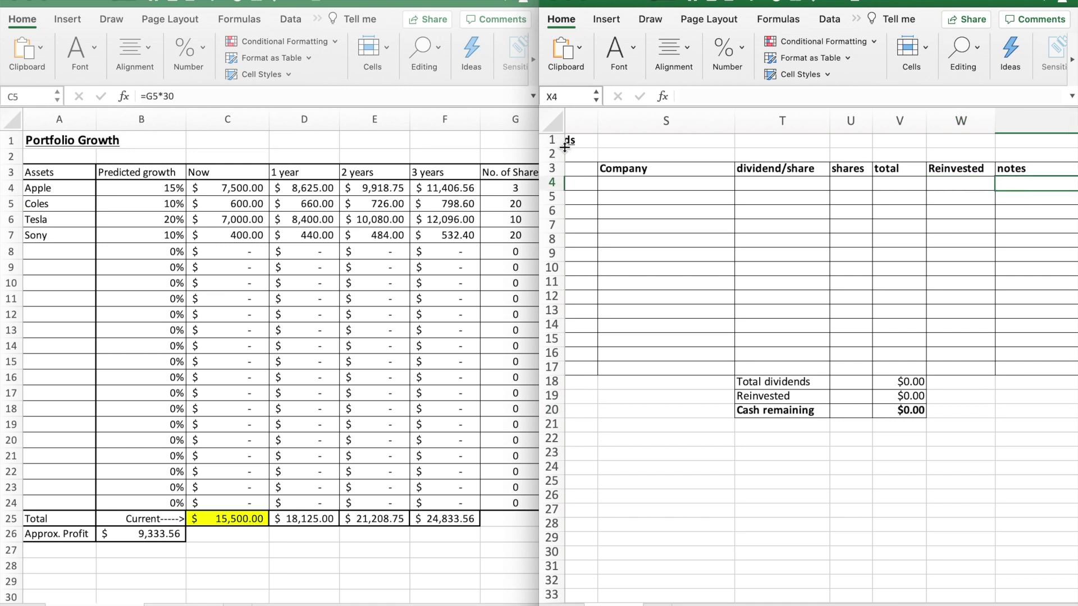
click(194, 206)
click(62, 253)
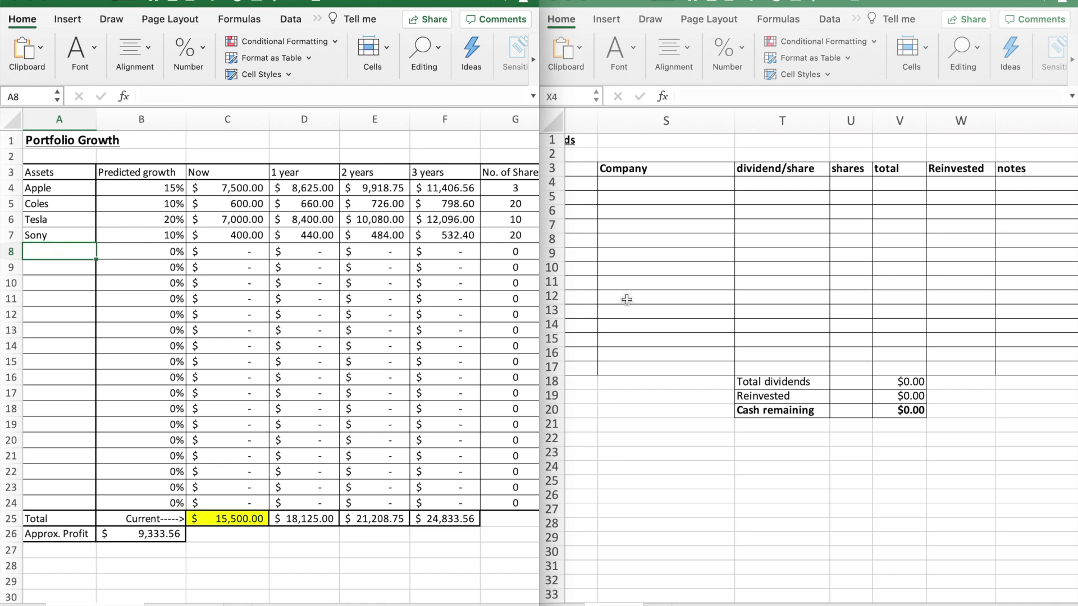
Locate the Tesla and Sony date cells in Current Holdings, cross-checking Sony's row in Portfolio Growth
click(705, 281)
scroll(729, 212, left, 10)
scroll(733, 213, left, 8)
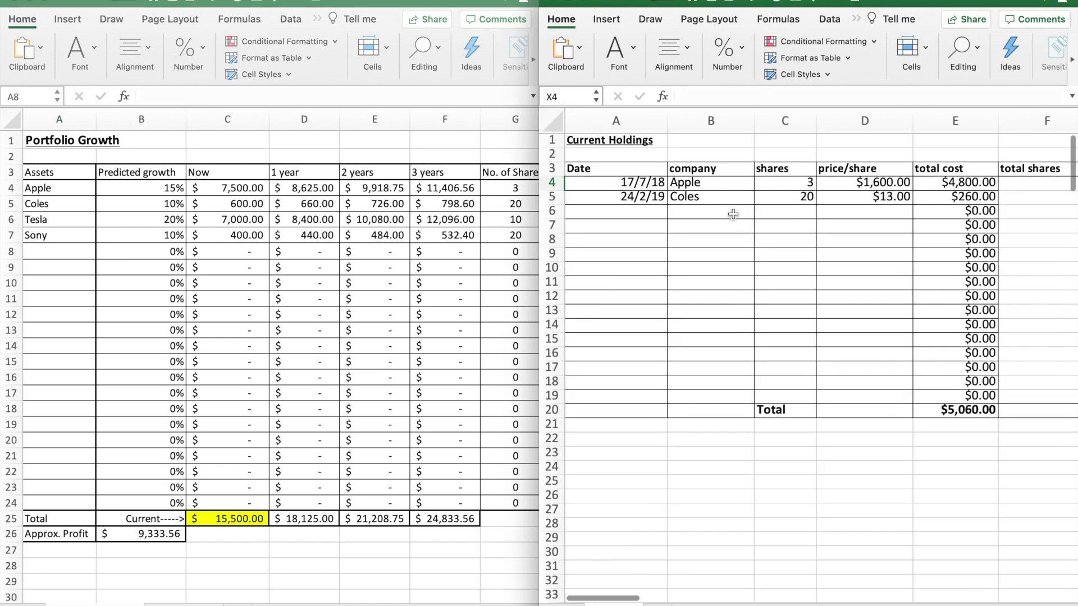
scroll(733, 214, right, 2)
scroll(733, 214, left, 2)
click(654, 215)
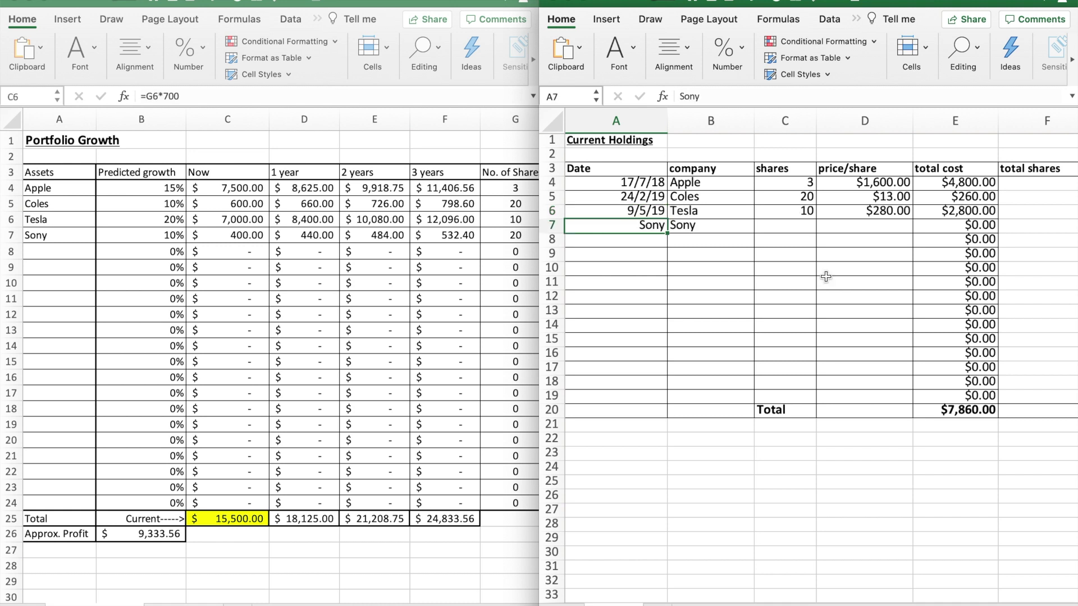
click(285, 236)
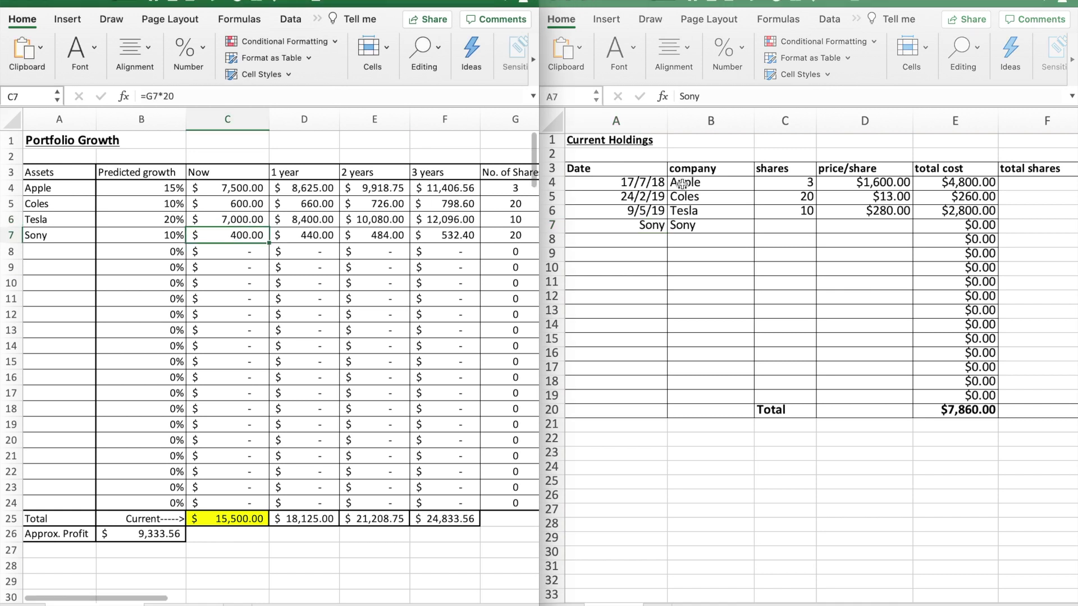
click(701, 222)
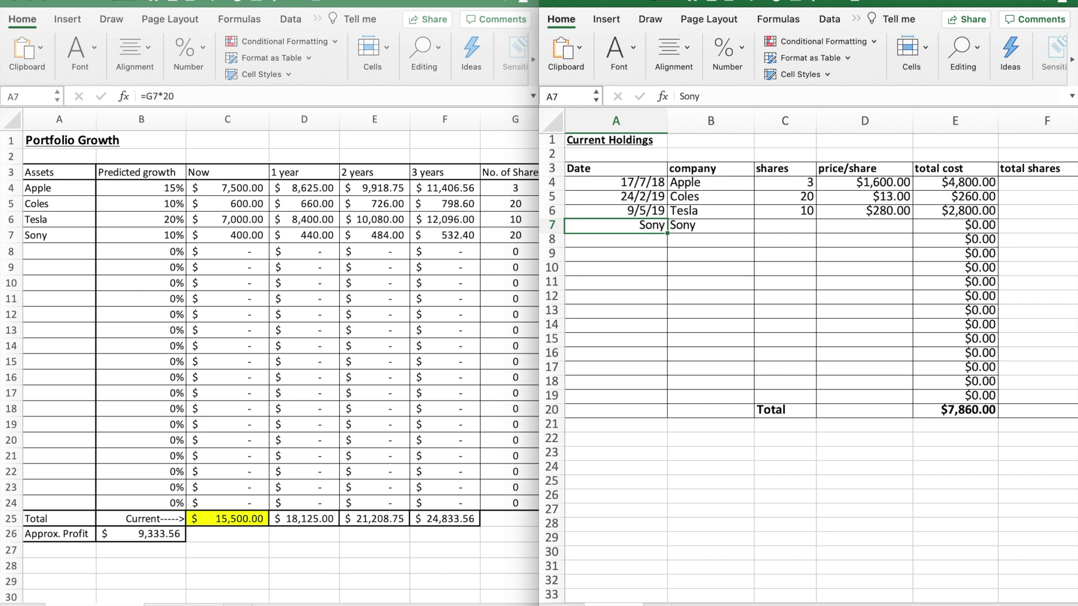
click(228, 234)
click(908, 3)
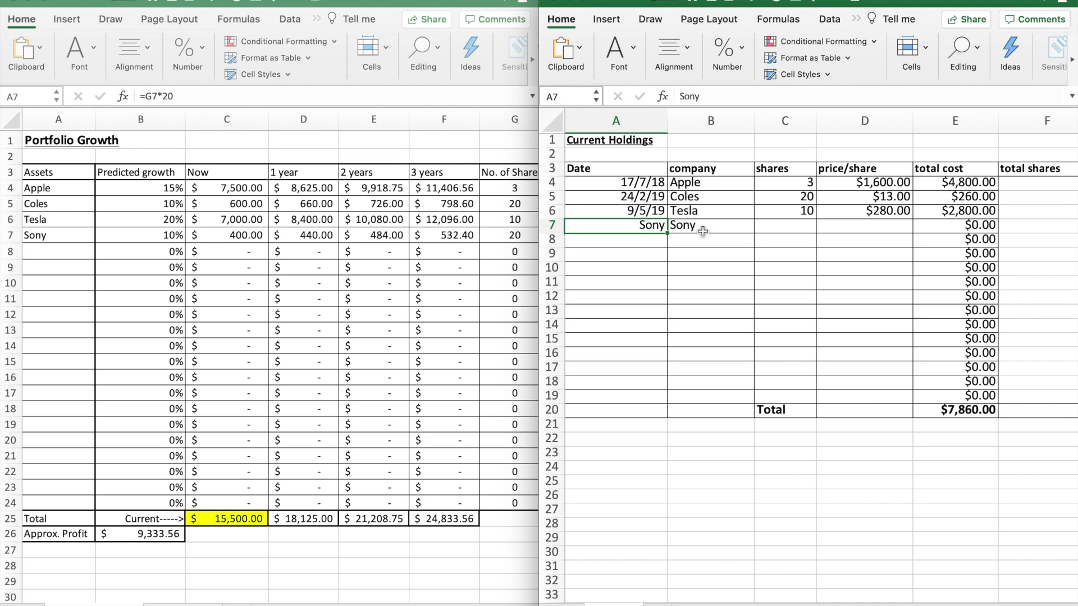
Enter Sony's purchase in row 7: date 30/3/20, 20 shares at $28.00, costing $560.00
text(30)
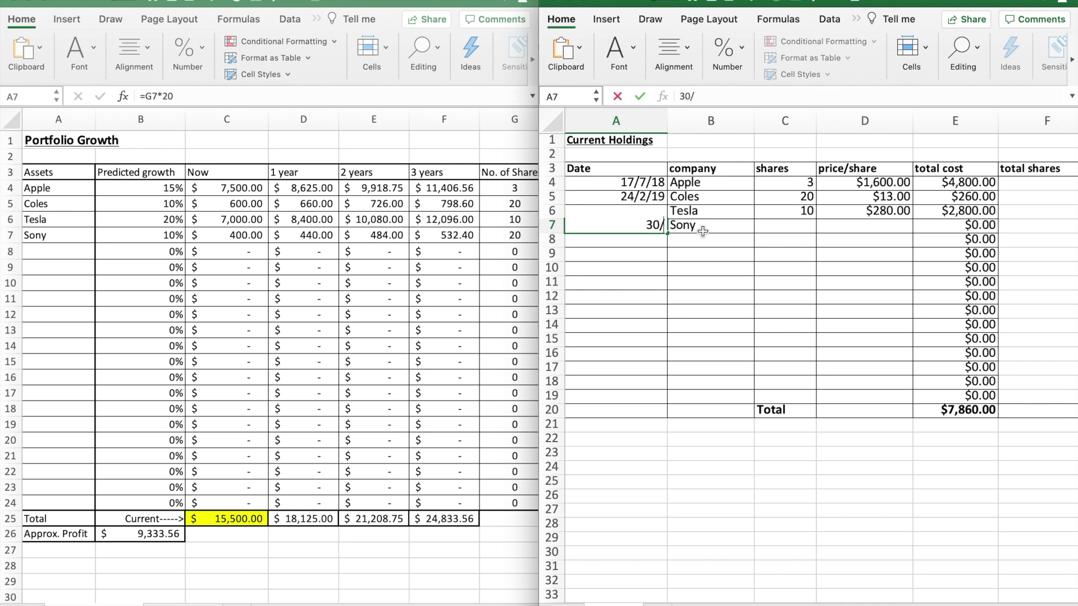
text(/3)
key(Tab)
key(Tab)
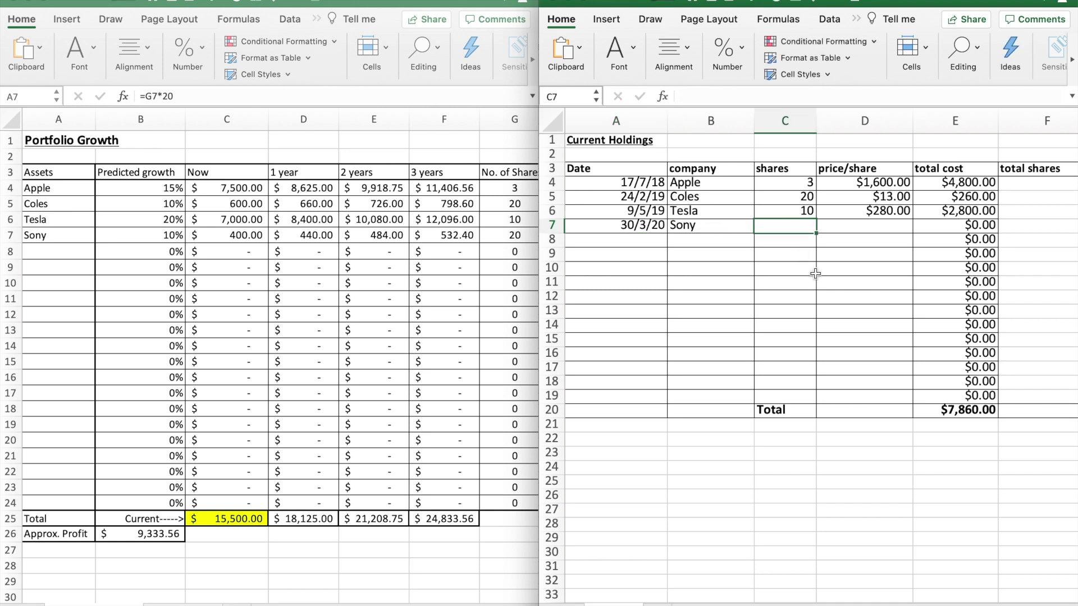
text(20)
key(Tab)
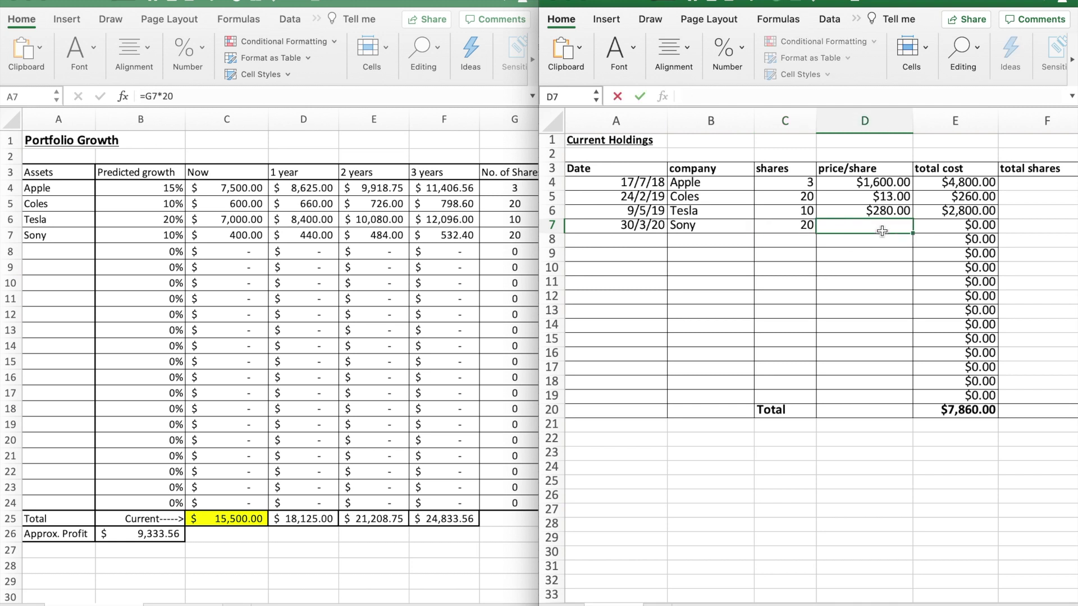
click(283, 289)
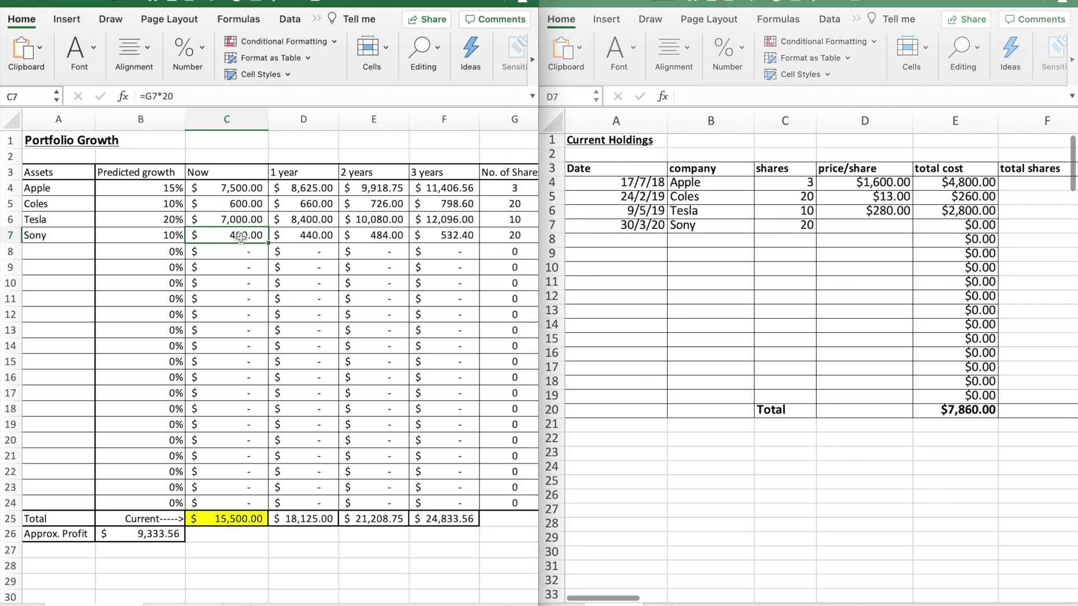
click(848, 225)
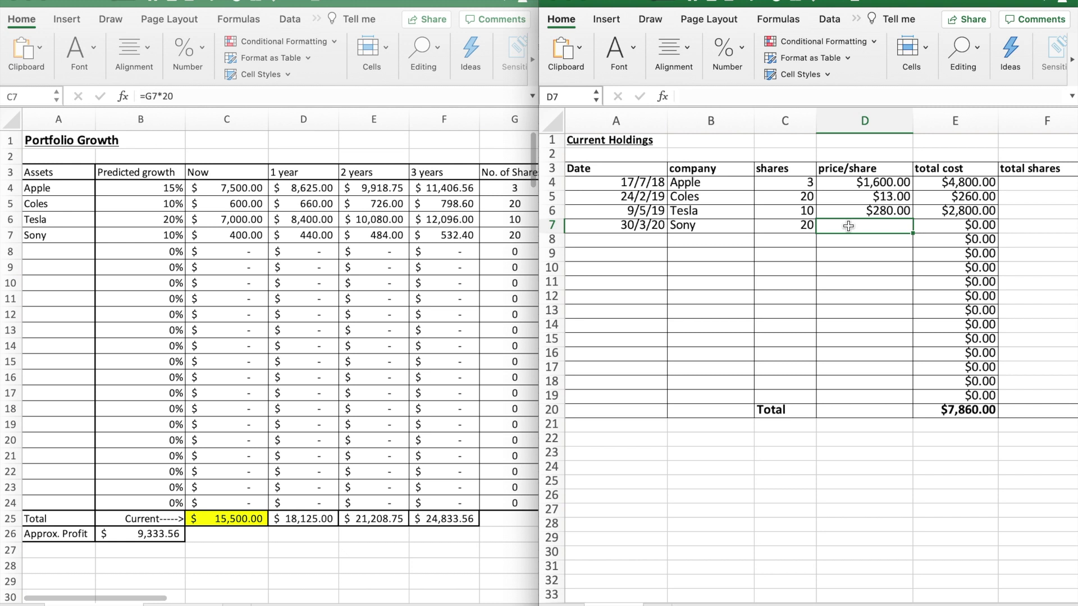
text(28)
click(864, 295)
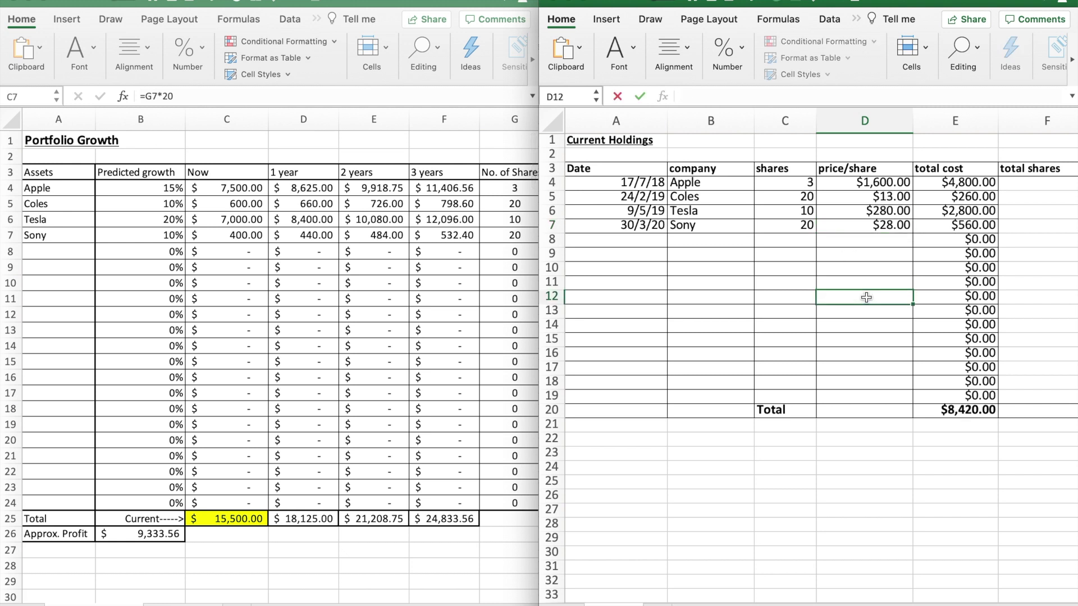
click(970, 227)
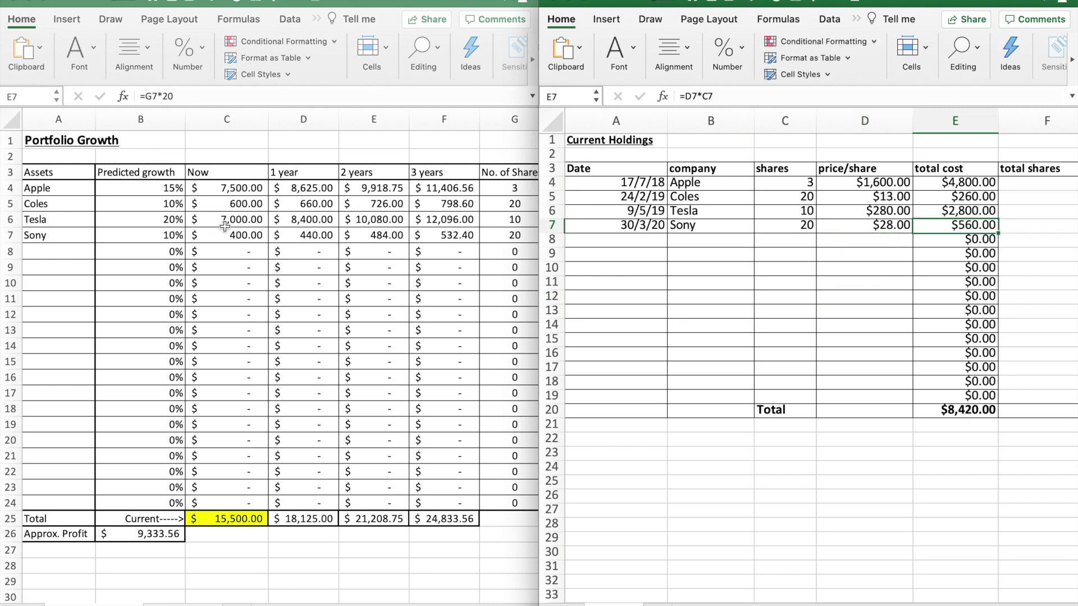
click(847, 262)
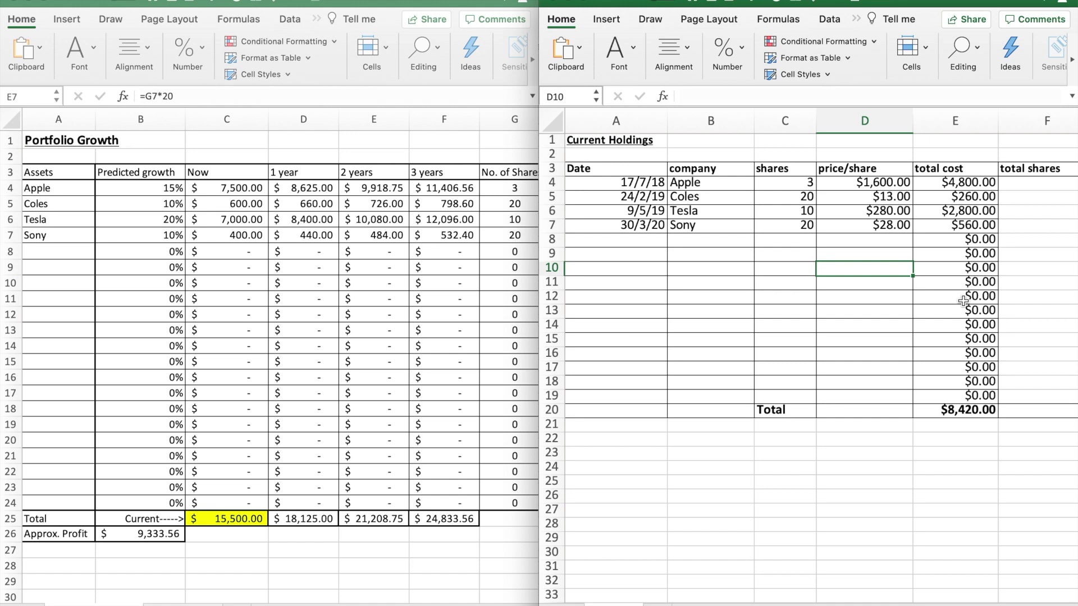
scroll(963, 301, right, 1)
Copy the holdings rows A4:D7 and paste them into the Purchases table at H4
drag(869, 221, 627, 184)
key(super+c)
scroll(712, 202, right, 5)
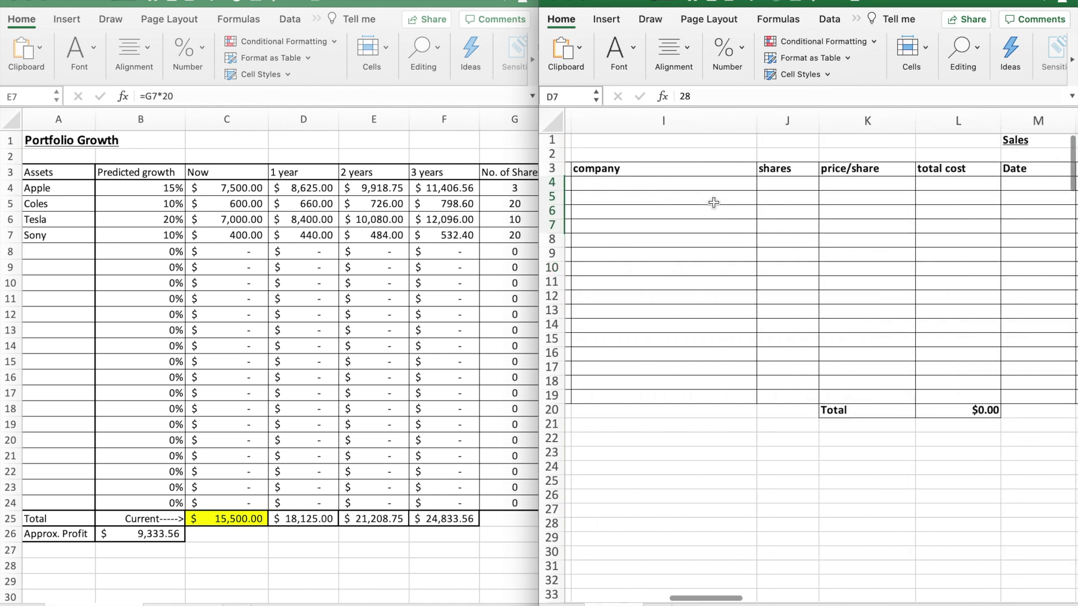
scroll(586, 180, left, 2)
click(623, 183)
key(super+v)
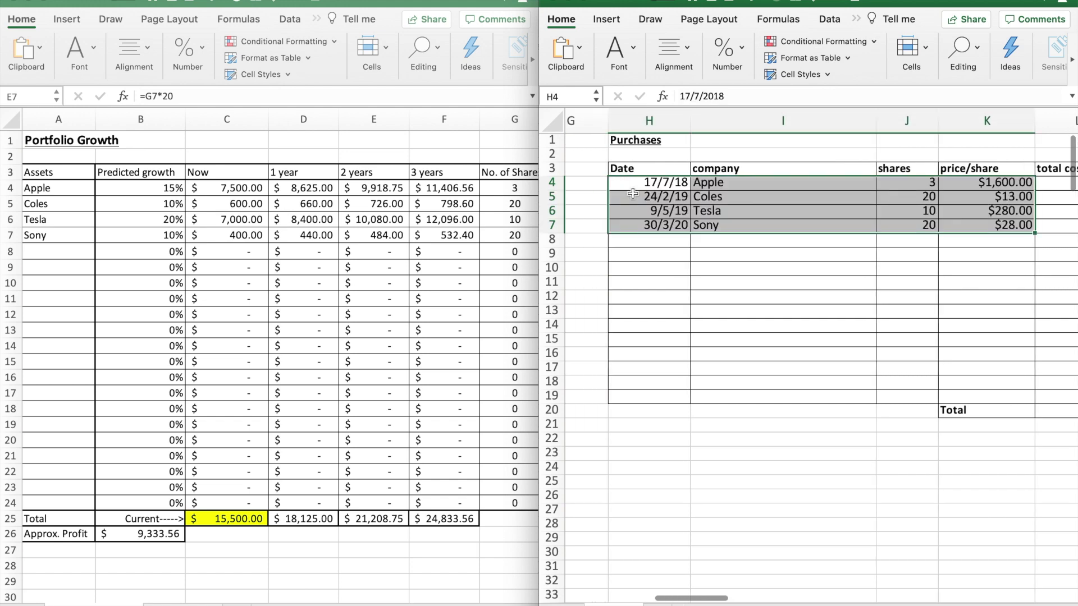
drag(662, 283, 738, 276)
scroll(730, 292, left, 2)
click(724, 311)
scroll(765, 326, left, 5)
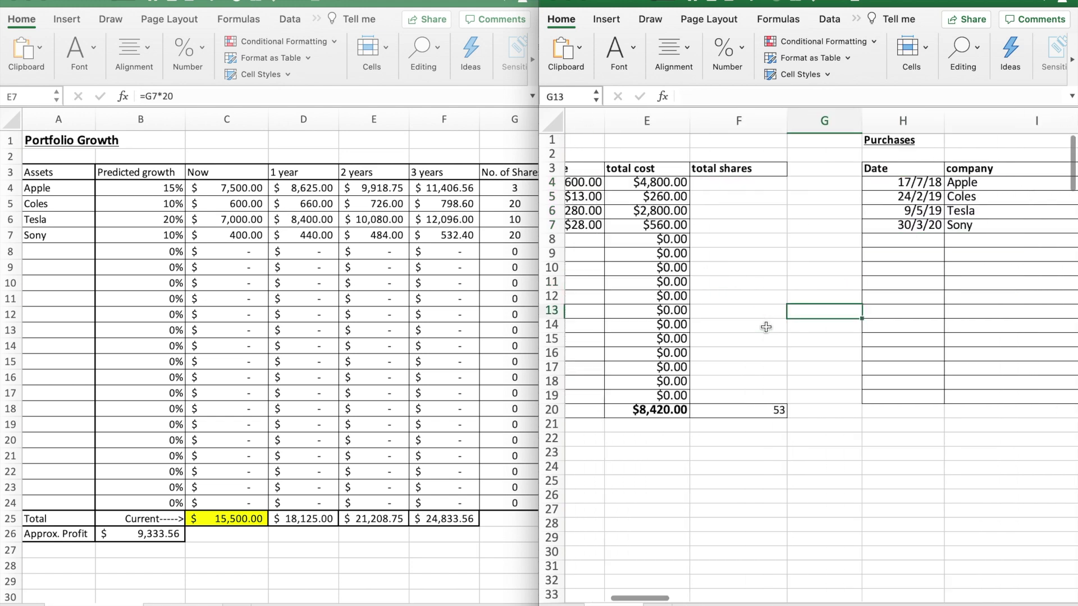
scroll(766, 327, right, 8)
Fill L4's =K4*J4 total cost formula down to L19, giving a $8,420.00 Total
click(967, 181)
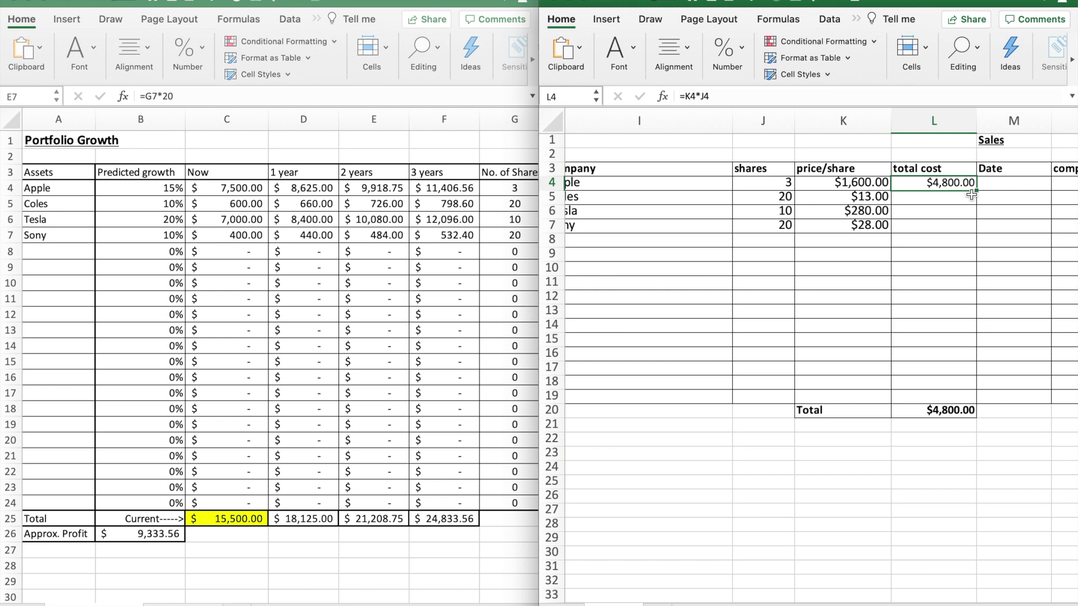
drag(971, 194, 979, 404)
click(1022, 348)
scroll(845, 339, left, 2)
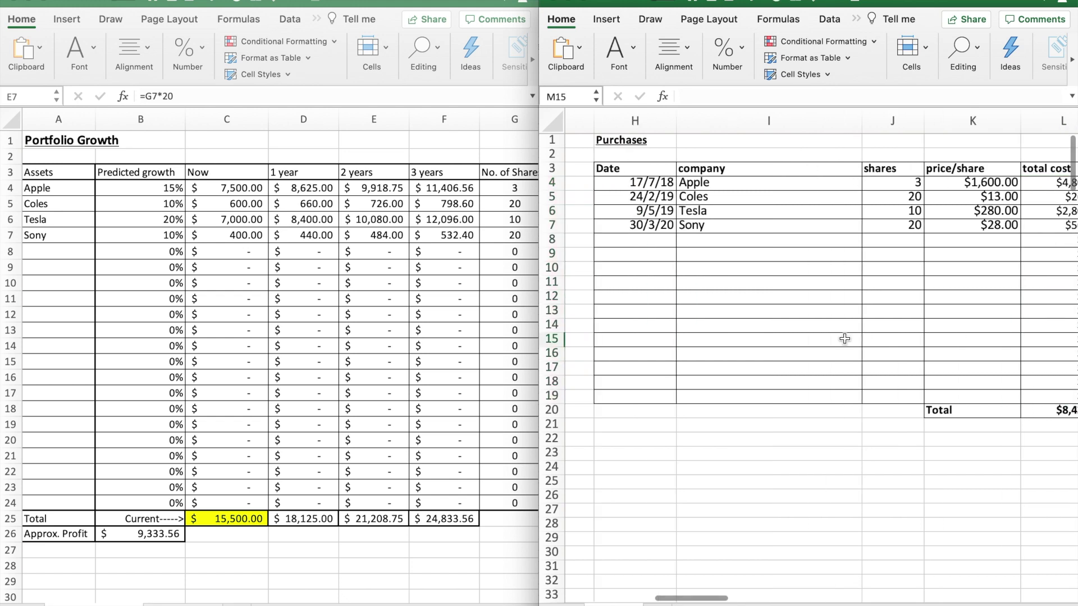
scroll(845, 339, left, 2)
scroll(812, 225, right, 6)
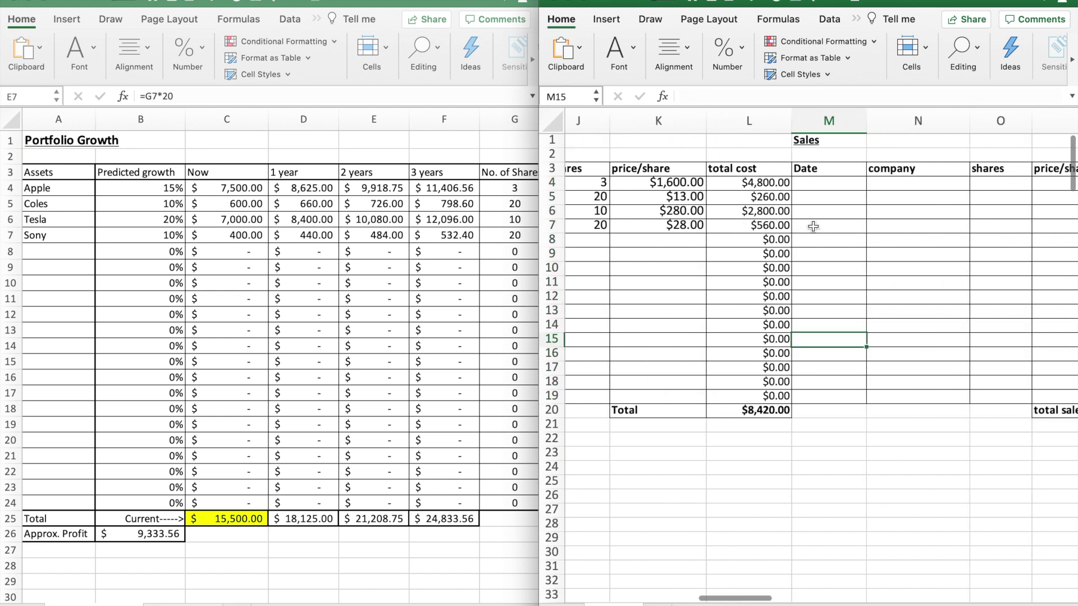
click(694, 194)
click(689, 186)
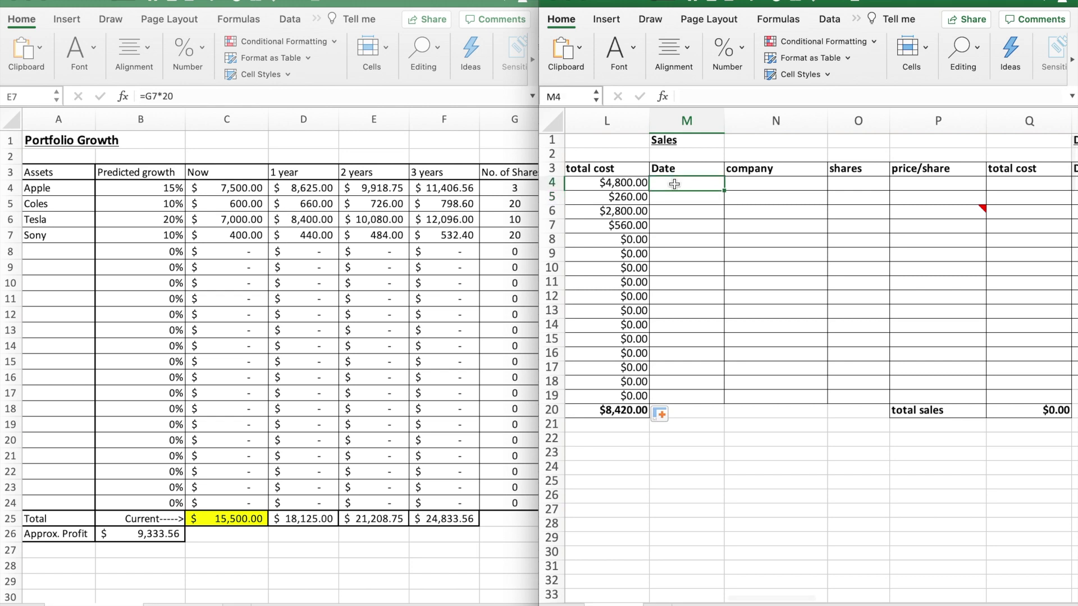
scroll(673, 183, left, 5)
scroll(674, 182, right, 3)
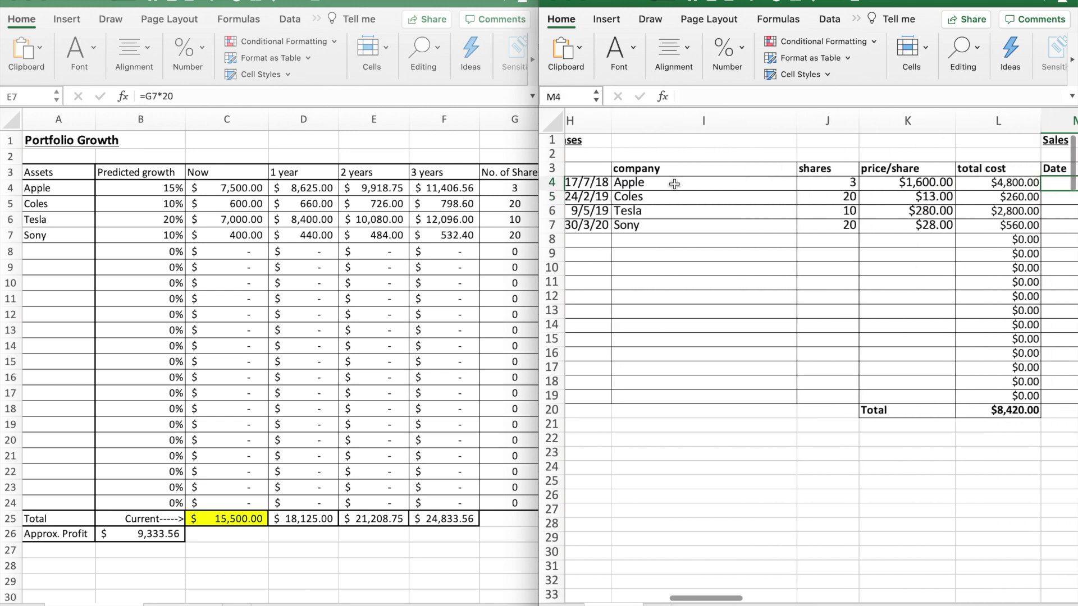
Enter the sale date 12/8/2020, company Sony and 10 shares sold in the Sales table
text(12/)
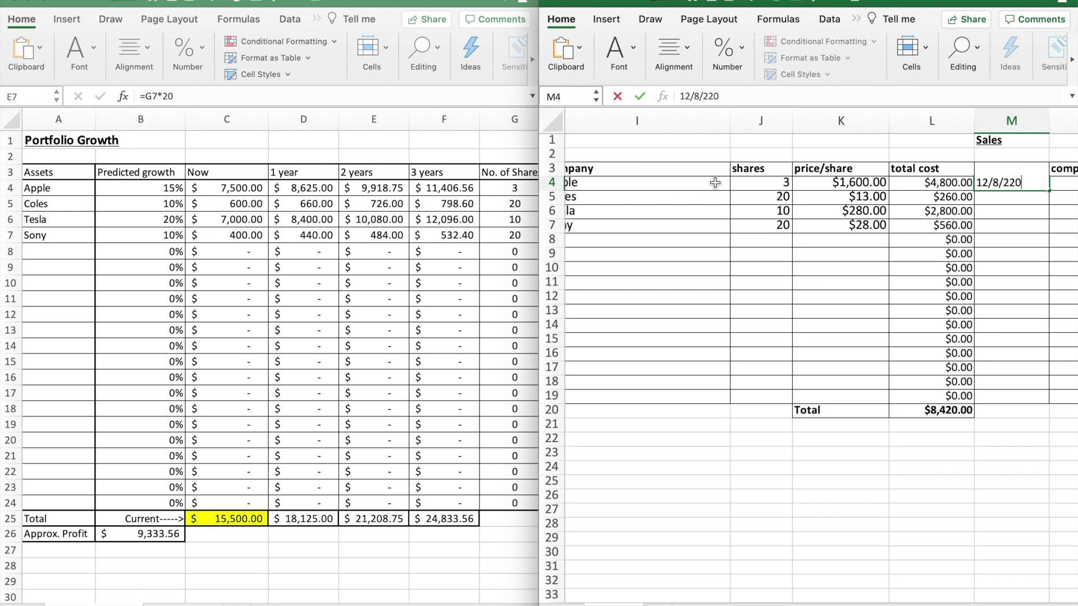
text(8/2020)
key(Return)
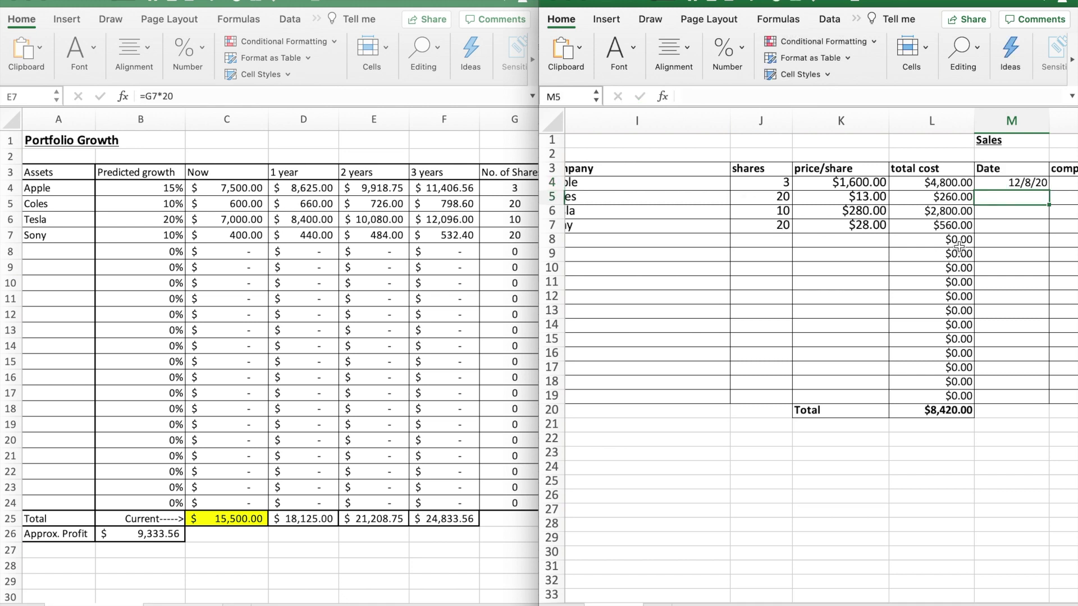
scroll(959, 246, left, 5)
scroll(979, 217, right, 3)
click(973, 186)
text(So)
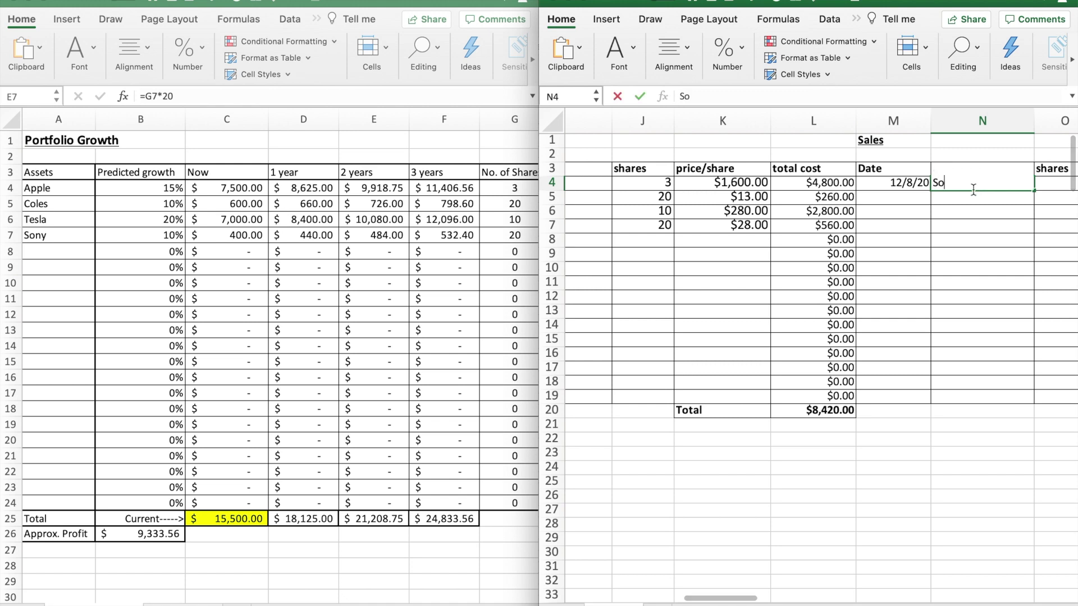
text(ny)
key(Tab)
scroll(833, 193, left, 3)
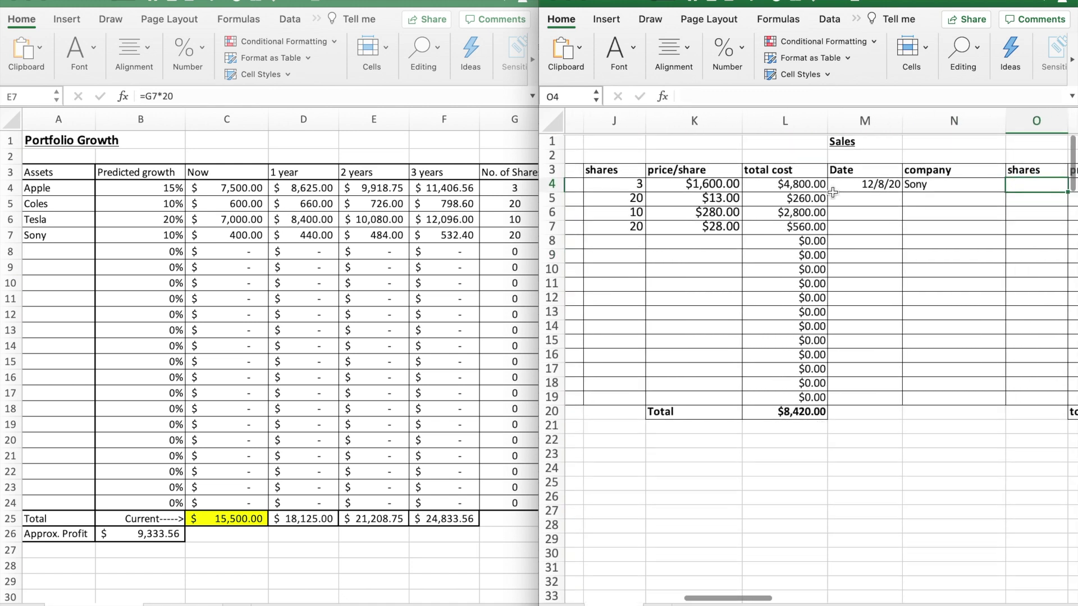
scroll(833, 193, right, 2)
text(10)
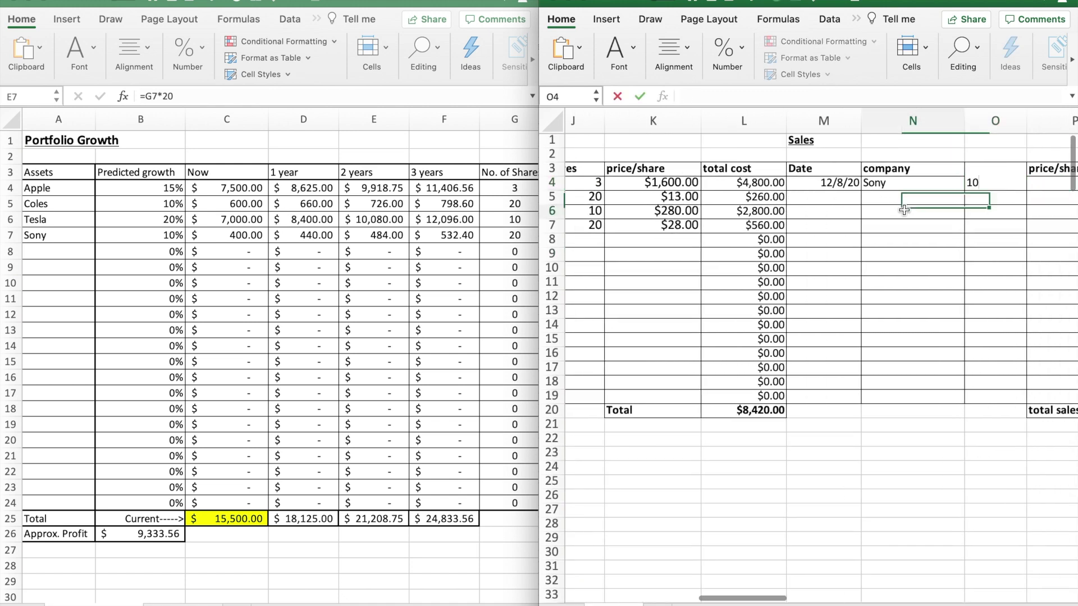
click(904, 210)
scroll(904, 209, right, 2)
Set the sale's price per share to 17, correcting an initial 18, for $170.00 total sales
click(949, 169)
drag(950, 162, 912, 170)
click(965, 189)
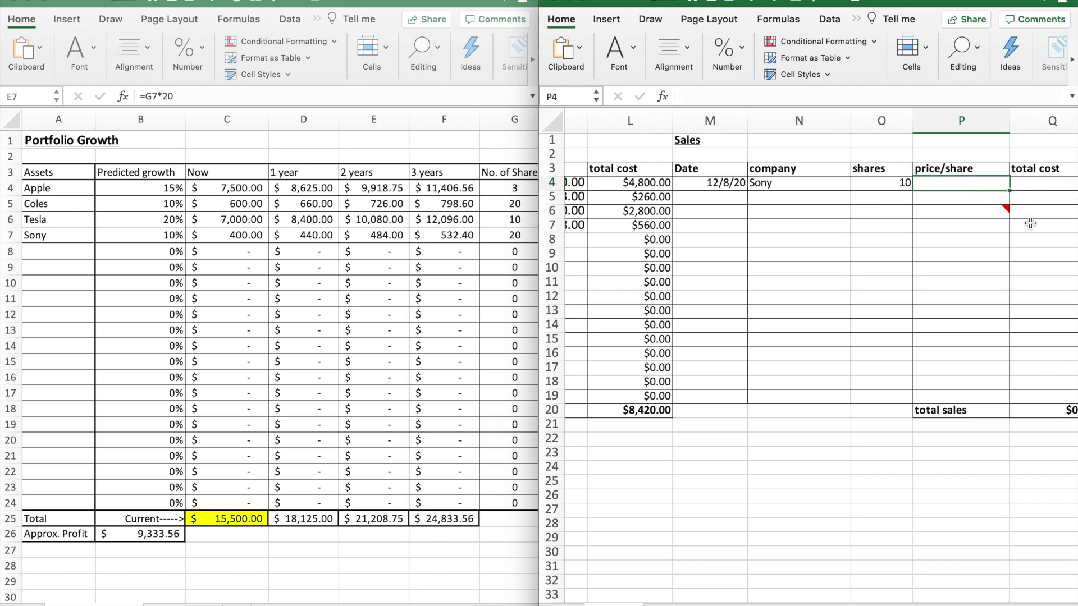
text(18)
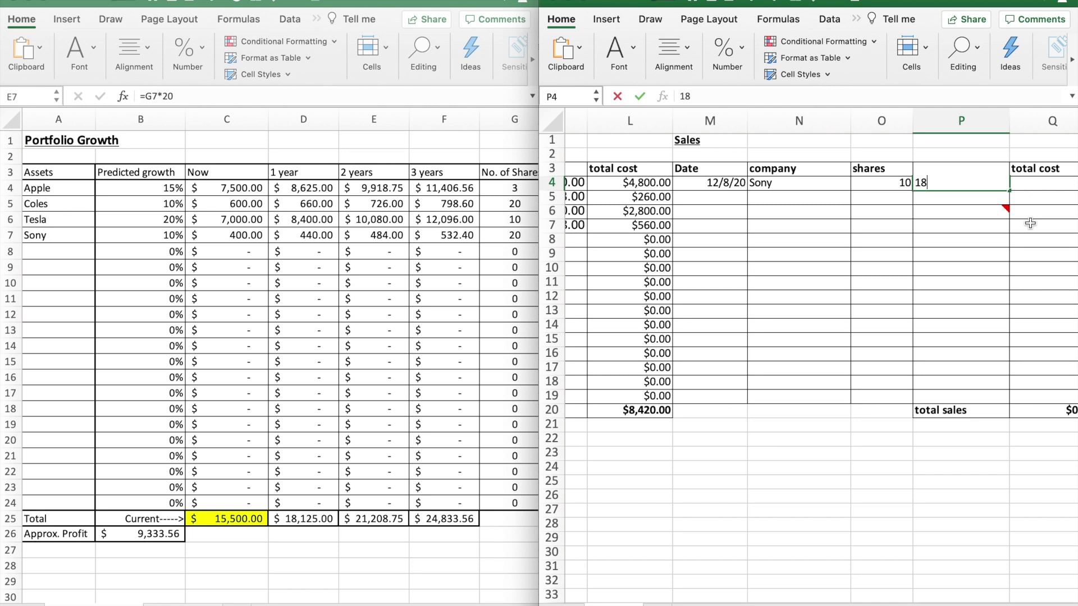
key(Return)
click(1001, 175)
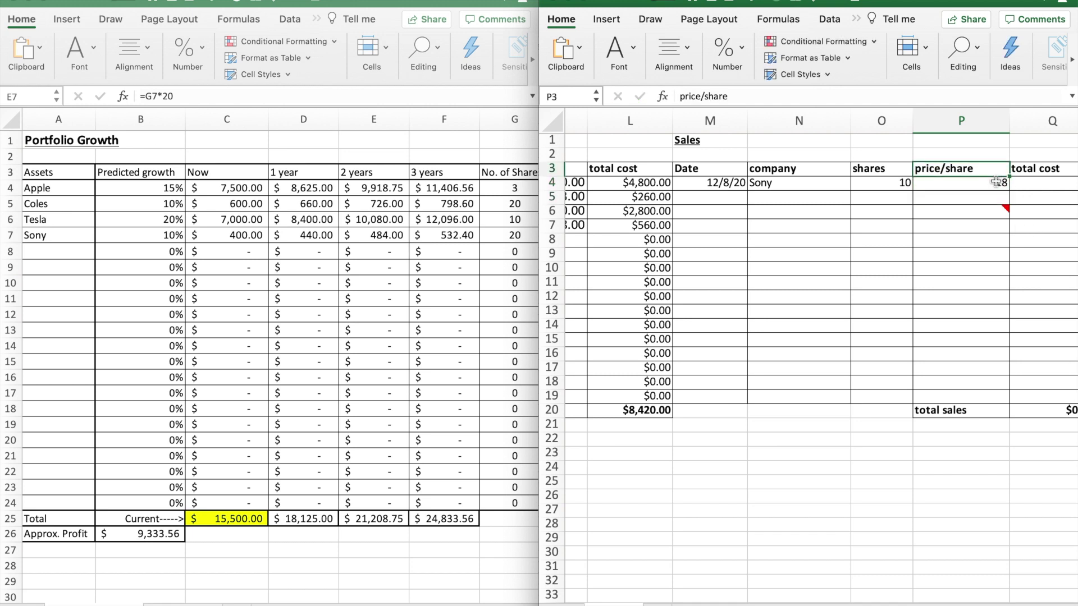
click(997, 183)
text(17)
key(Return)
click(980, 211)
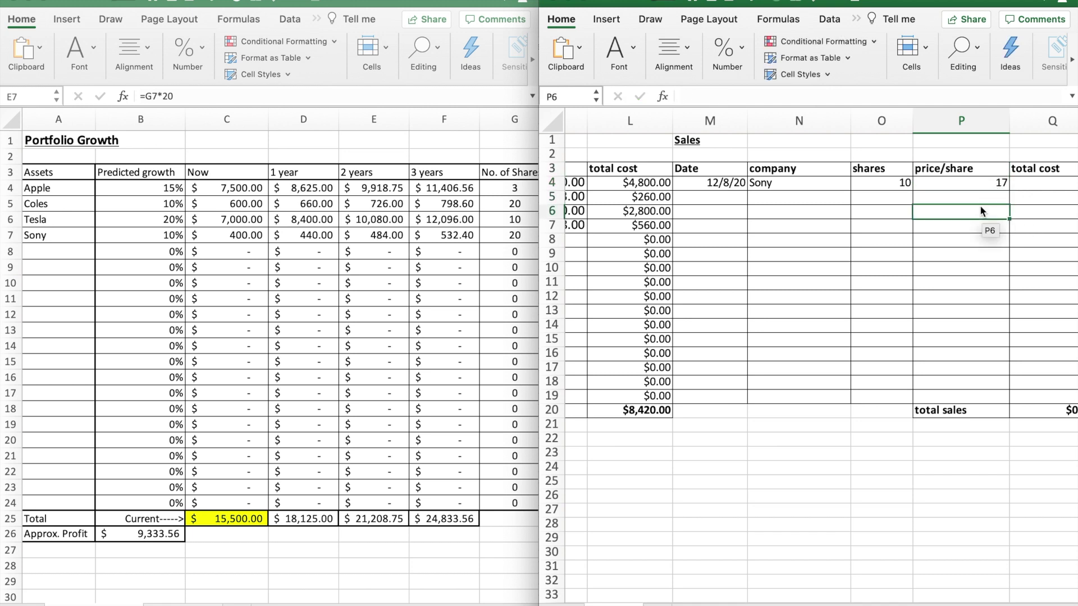
scroll(978, 204, right, 2)
click(728, 310)
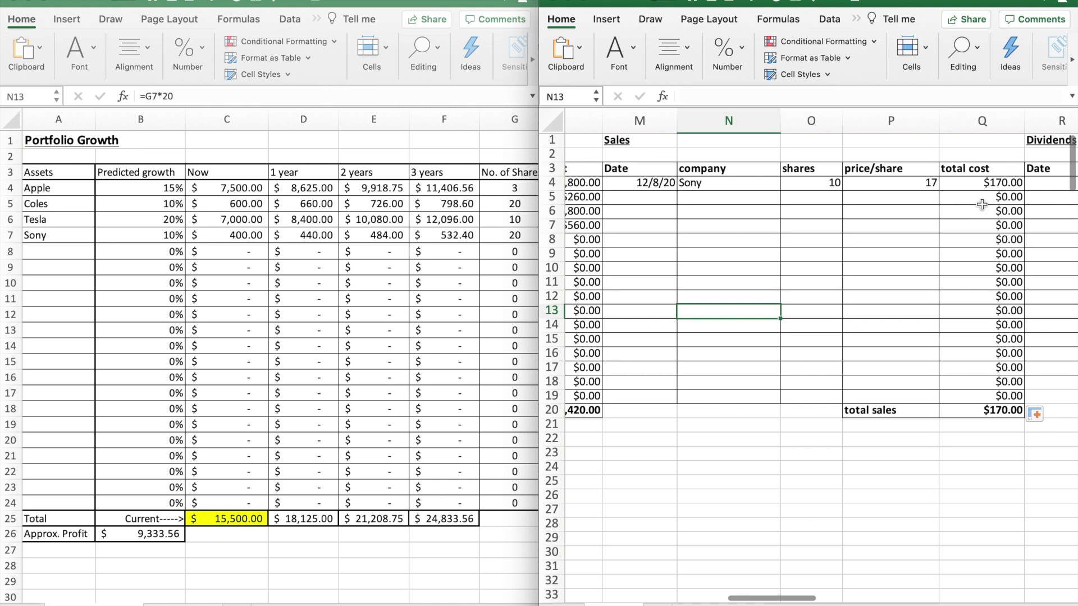
Change Sony's share count in C7 from 20 to 10, costing $280.00
scroll(861, 202, left, 10)
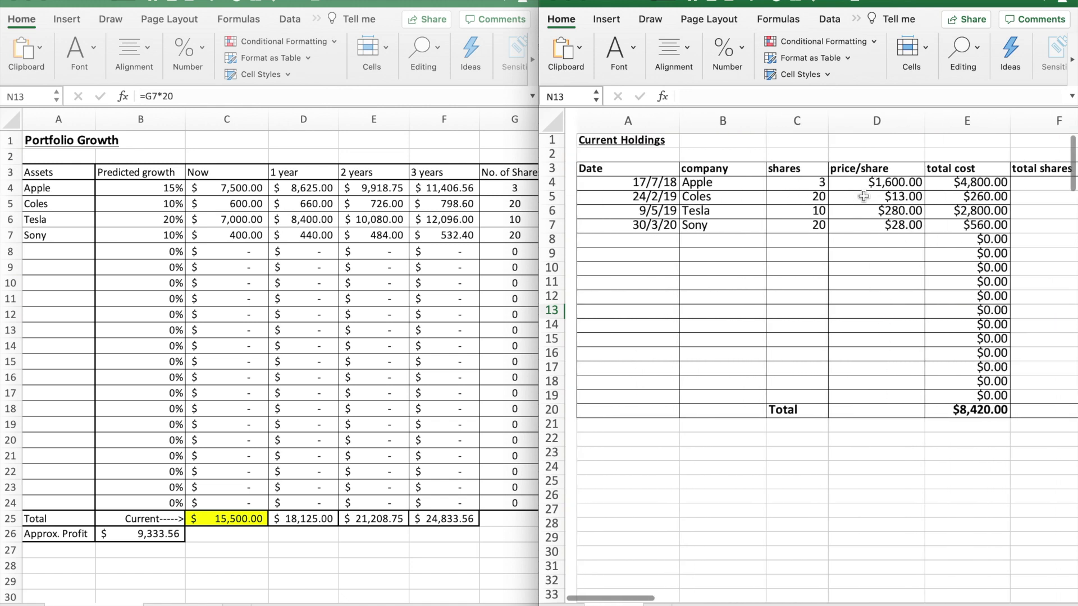
click(786, 225)
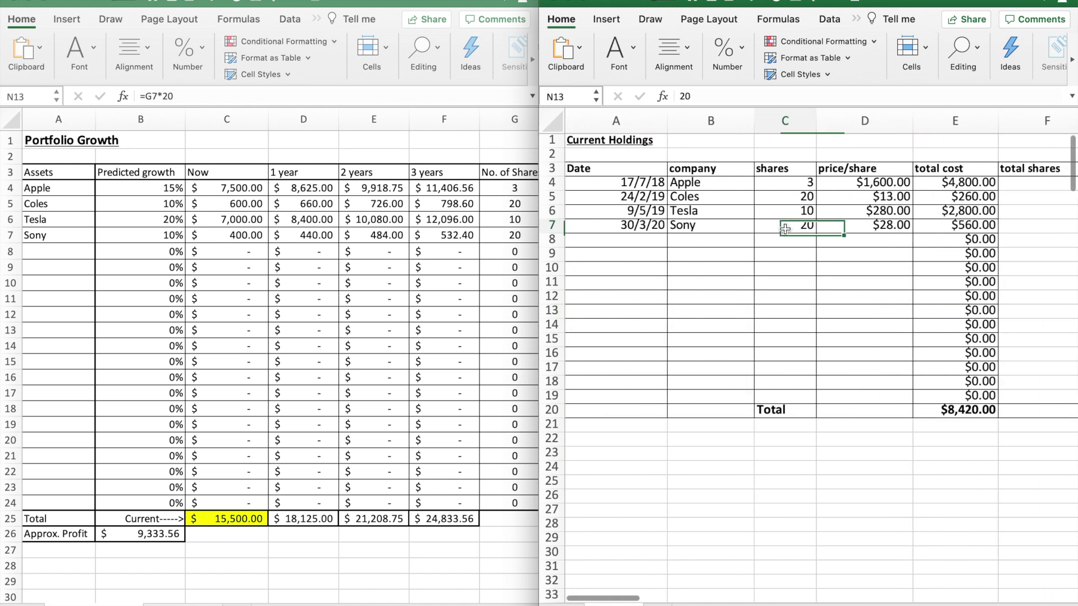
click(697, 97)
key(BackSpace)
text(10)
key(Return)
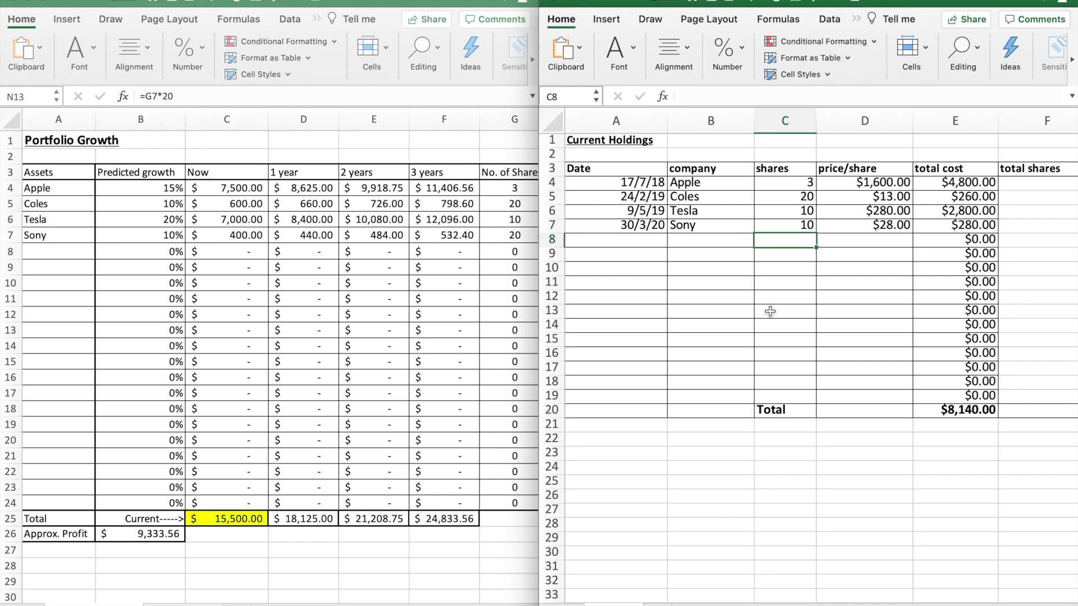
Review the Tesla and Sony purchase dates in Current Holdings
scroll(757, 249, right, 5)
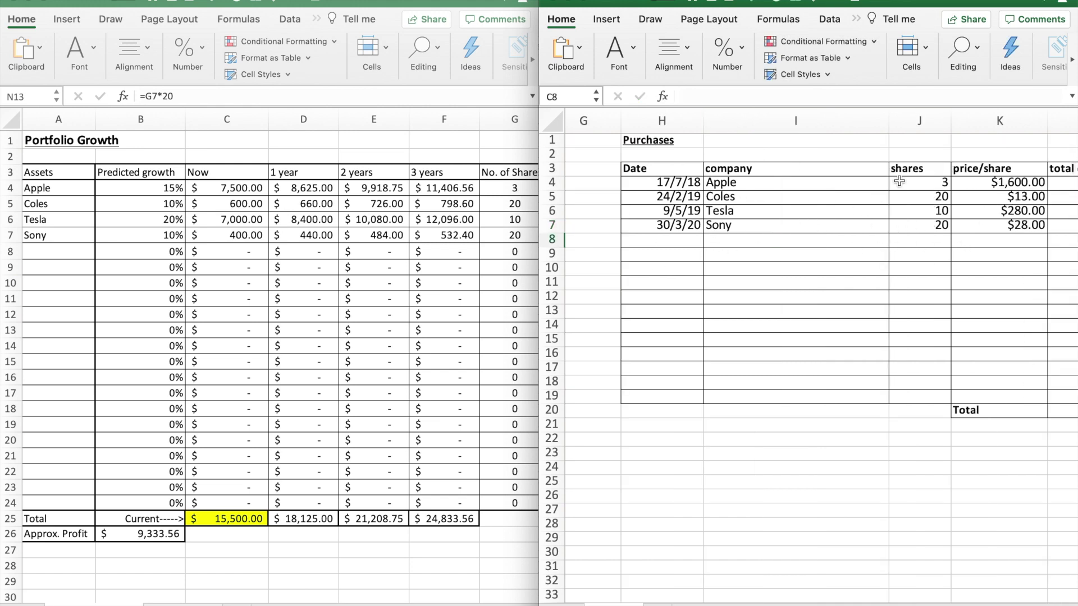
scroll(846, 223, left, 5)
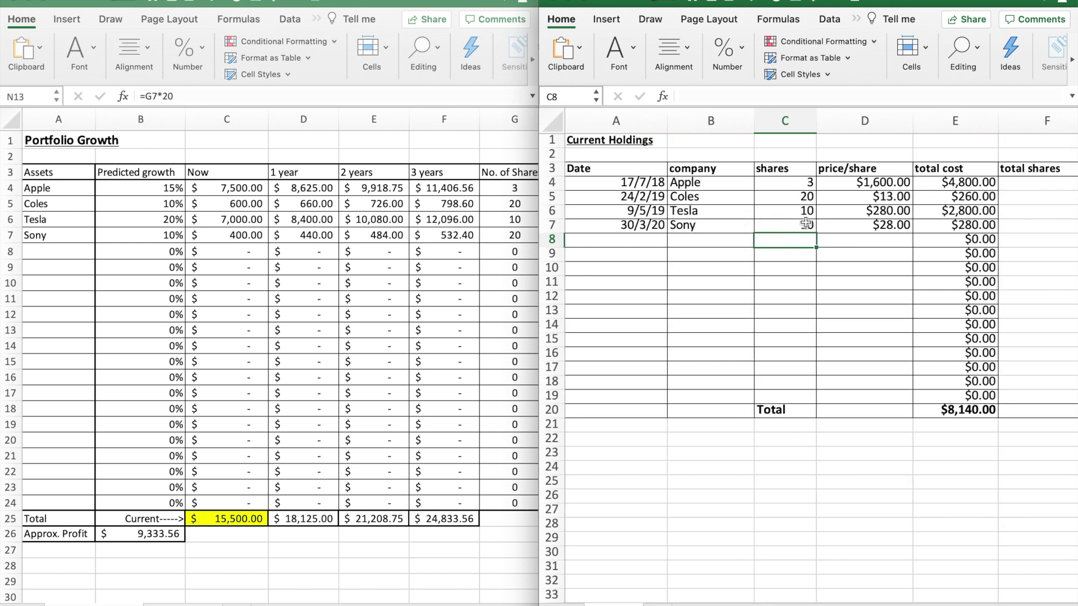
click(620, 212)
click(637, 223)
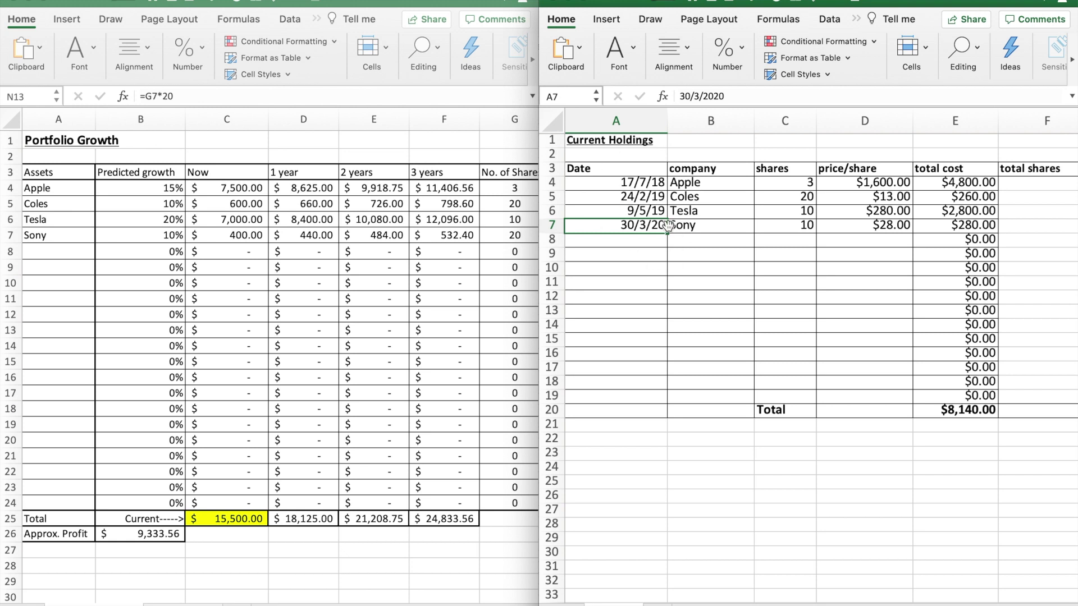
click(703, 259)
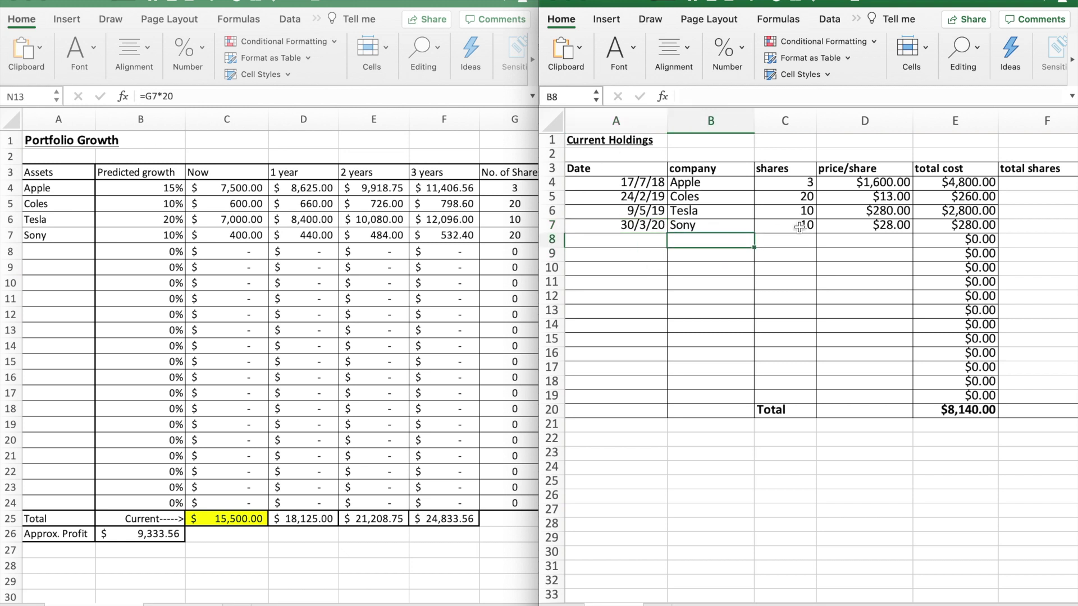
click(864, 254)
Set Sony's No. of Shares in G7 to 10, confirm the $15,300.00 total in C25, then show the projection sheet
click(199, 240)
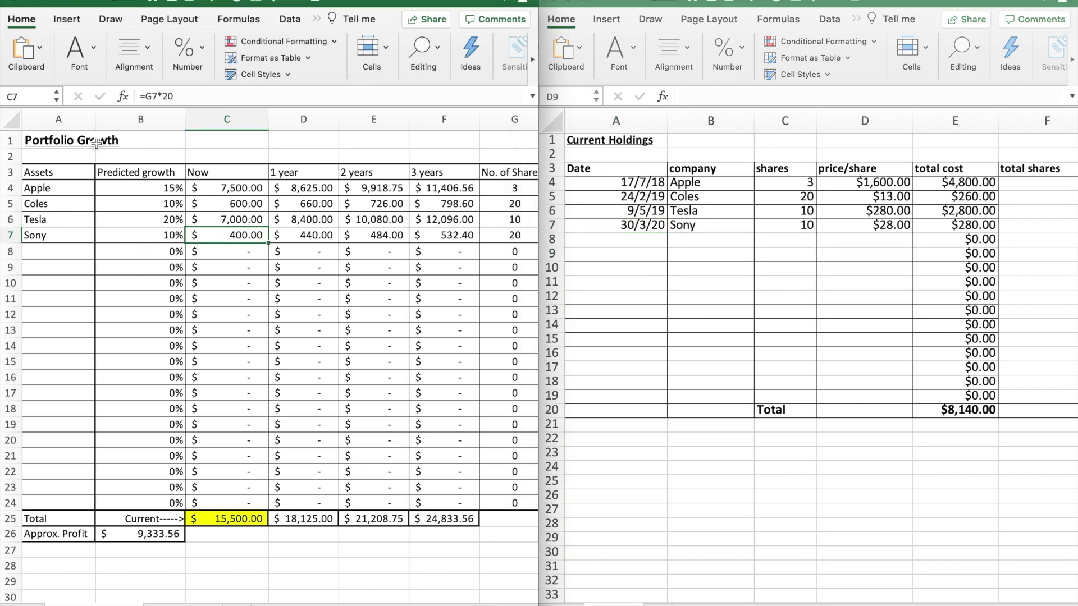
click(72, 268)
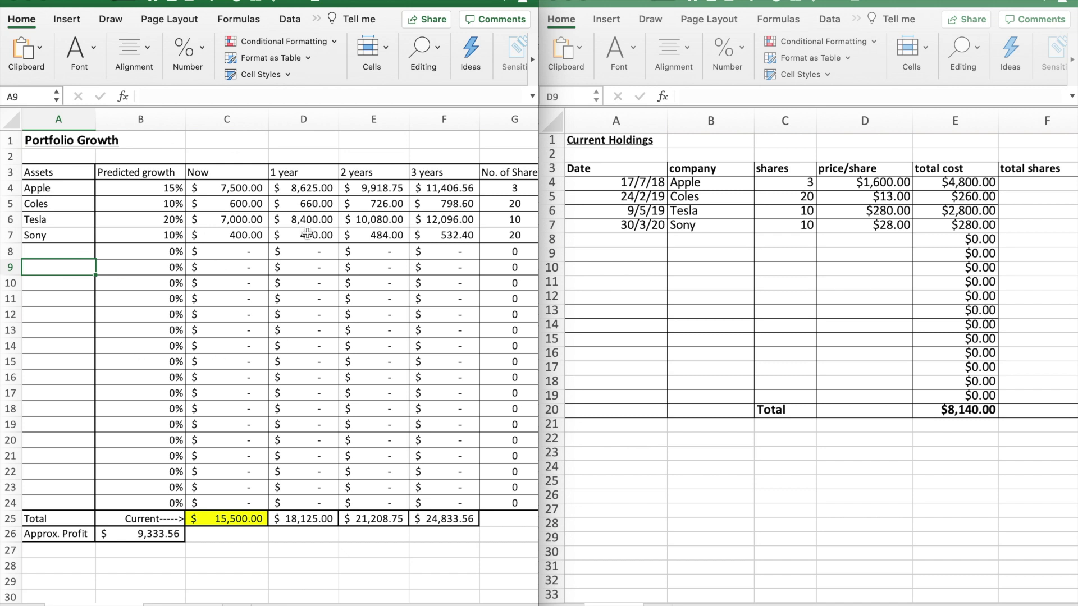
click(498, 239)
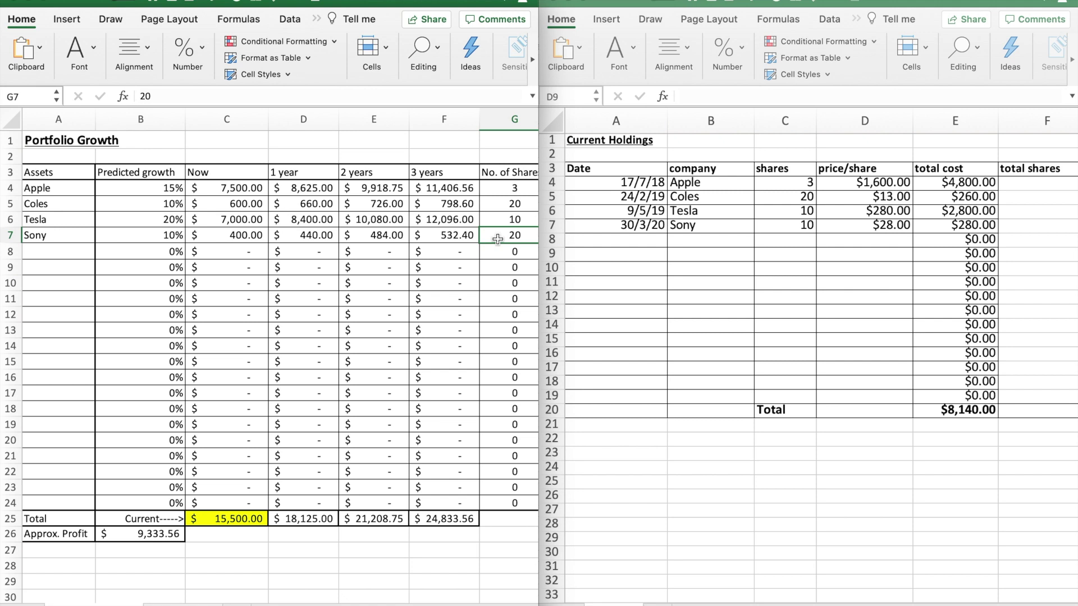
scroll(498, 239, right, 2)
scroll(498, 239, left, 2)
text(10)
key(Return)
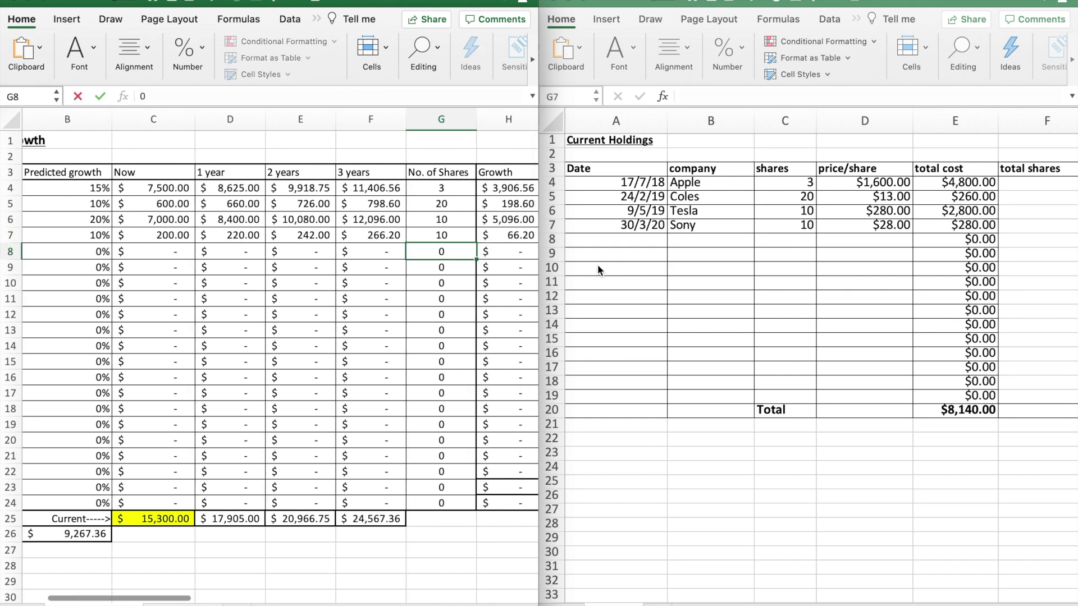
scroll(149, 305, left, 3)
click(232, 515)
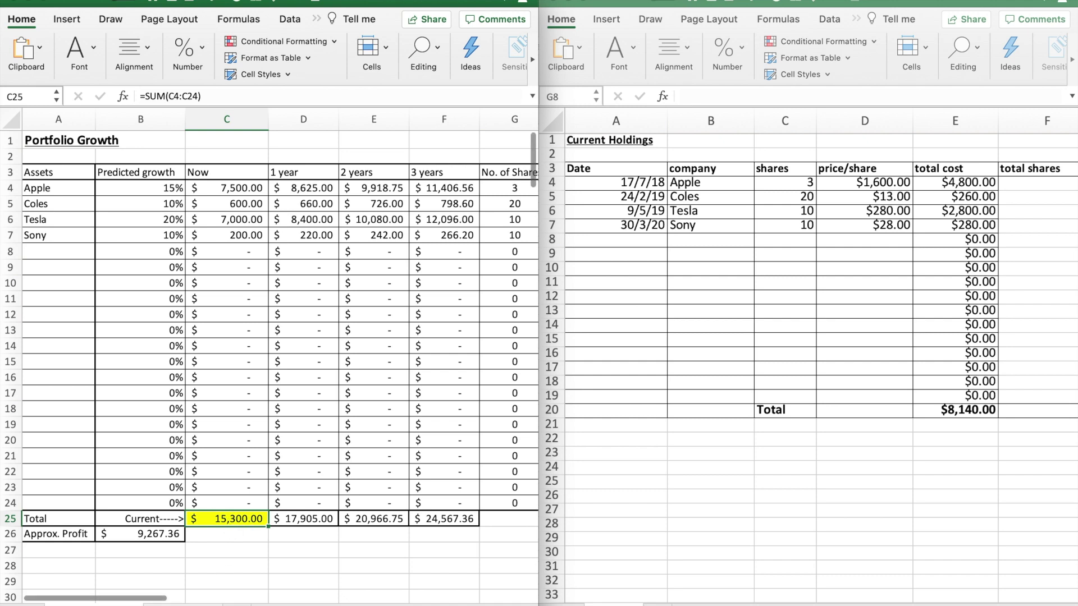
key(ctrl+Page_Down)
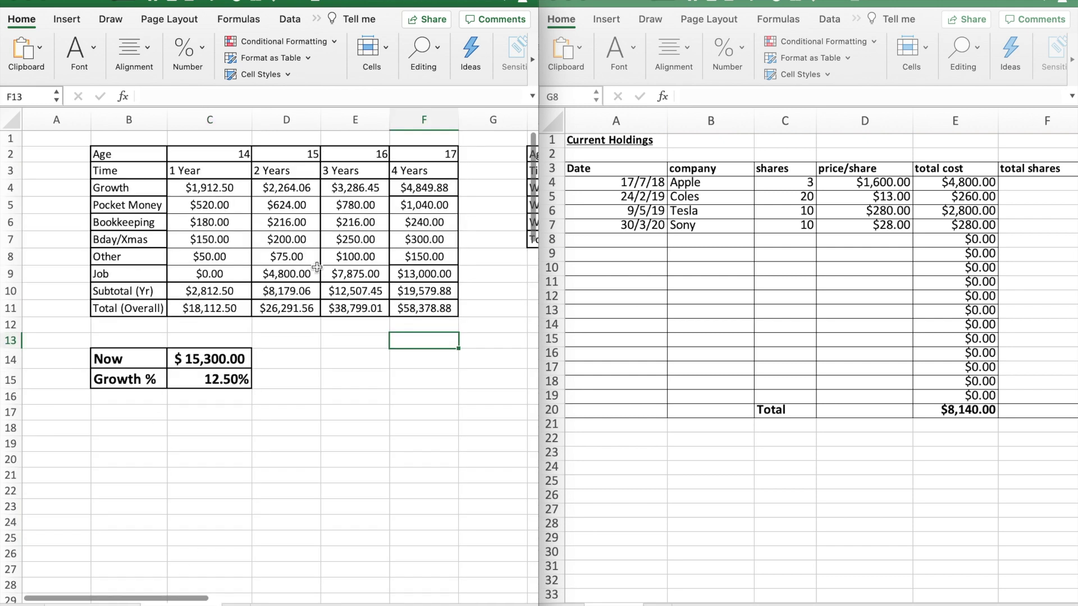
Review the yearly Total (Overall) figures through F11, then return to Portfolio Growth
click(209, 308)
click(286, 308)
click(355, 308)
click(423, 308)
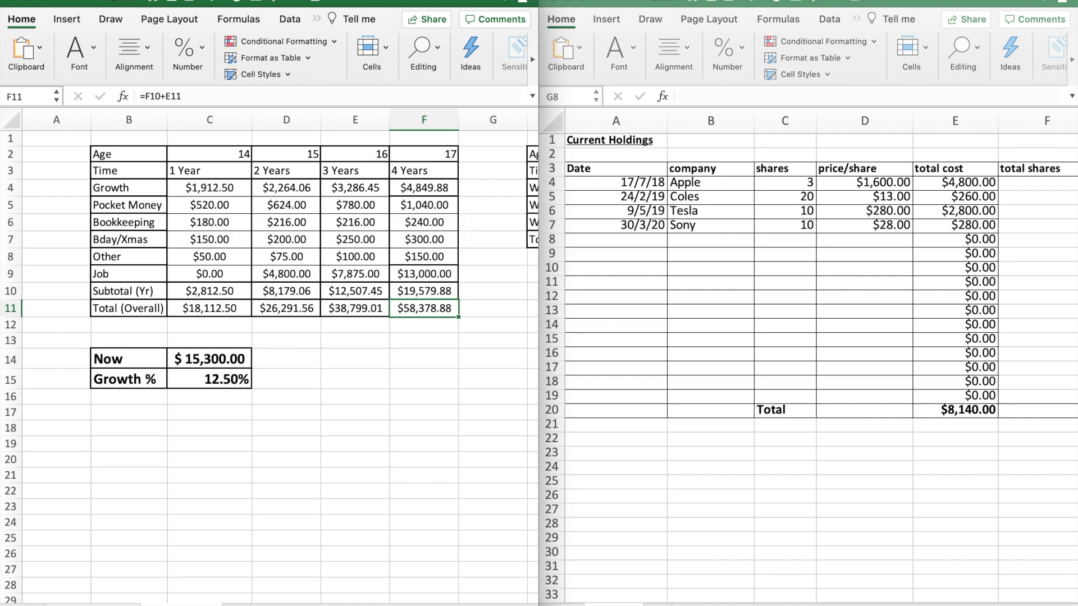
key(ctrl+Page_Up)
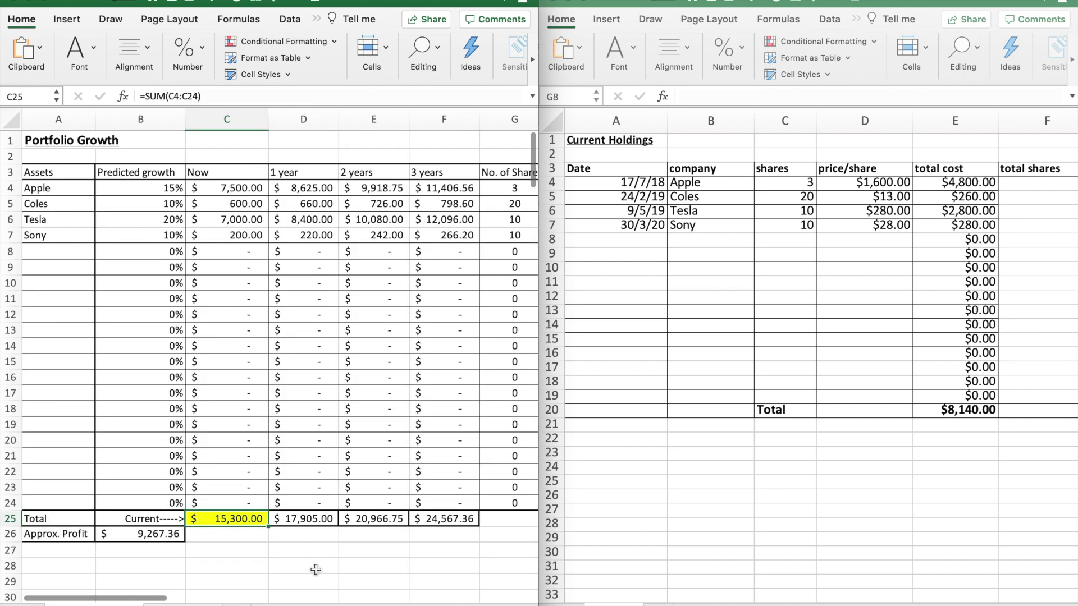